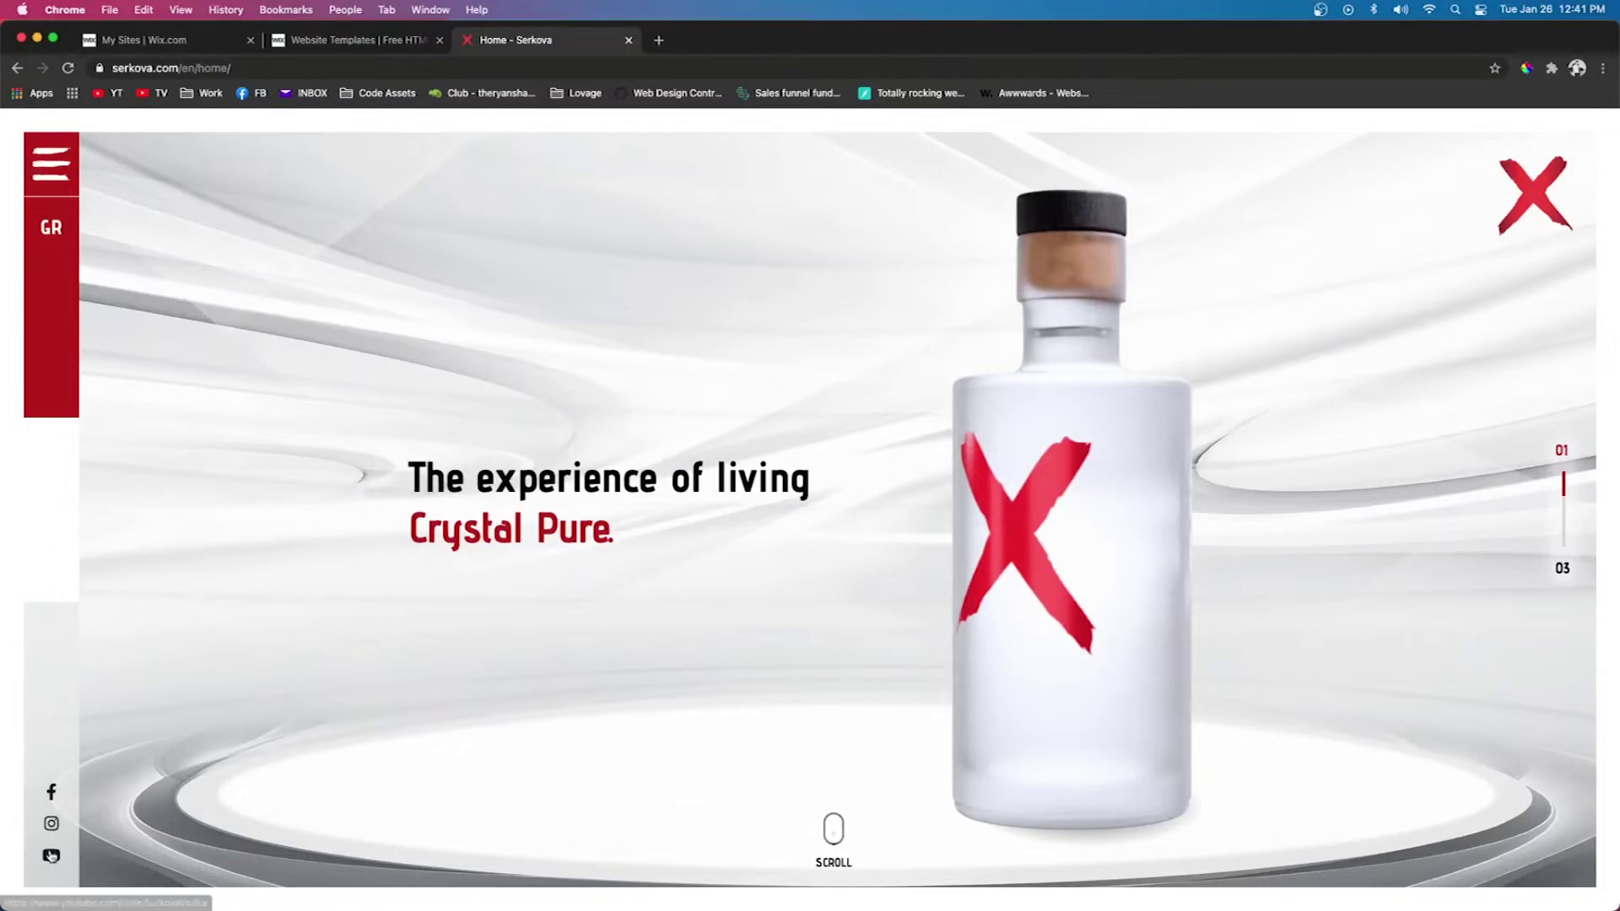
Preview the reference site's hamburger menu, then select the header of the Wix webinar page
left_click(70, 158)
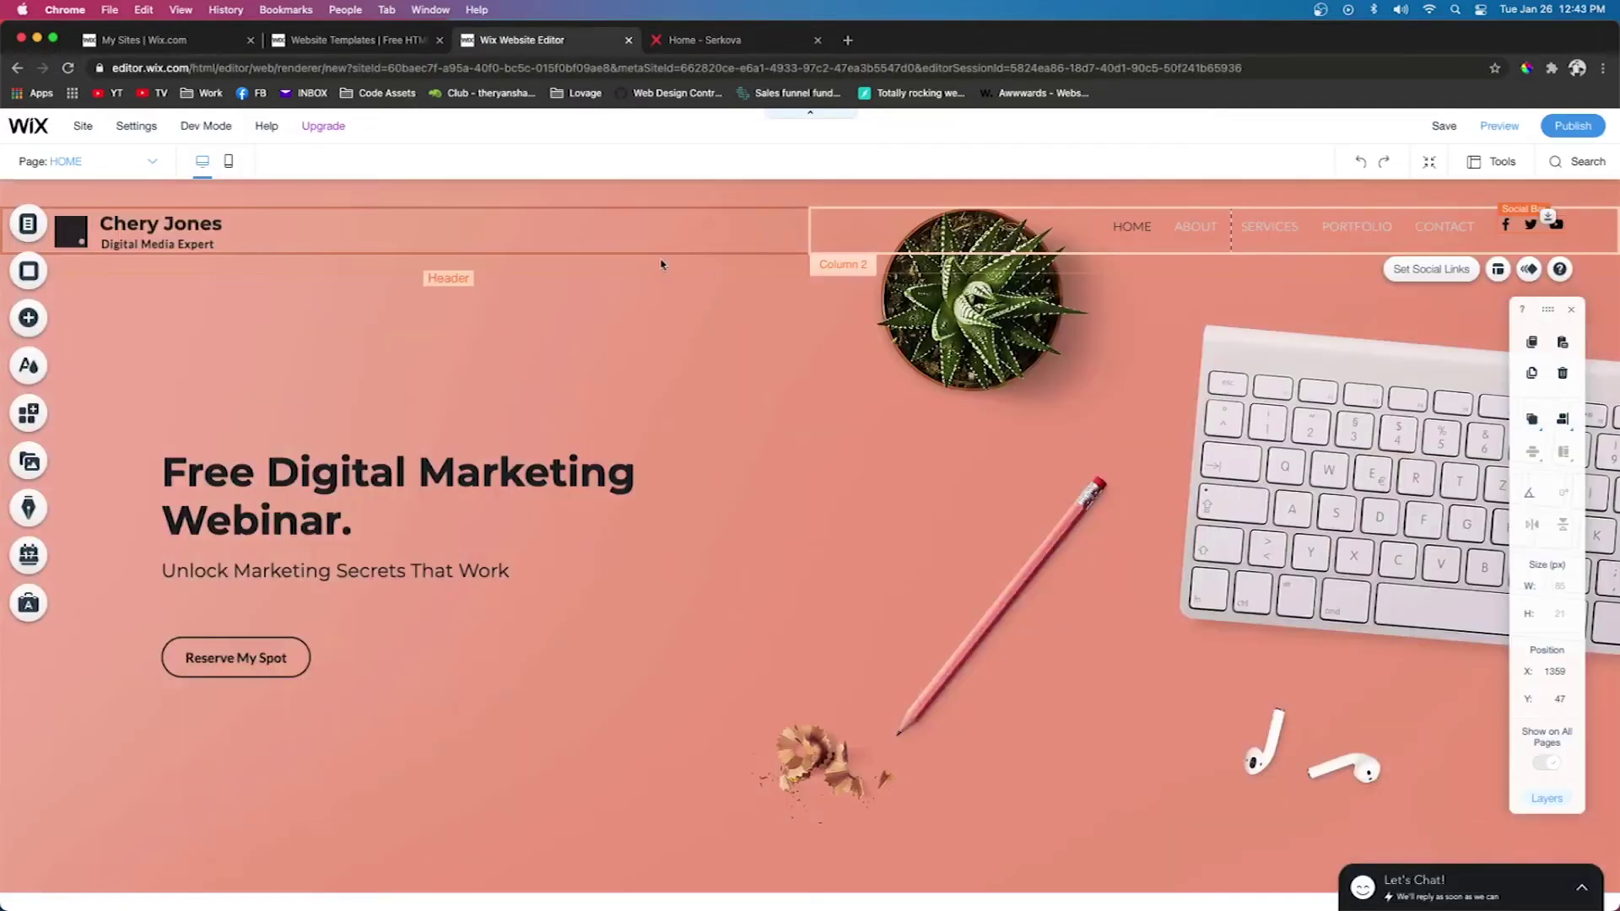
left_click(660, 264)
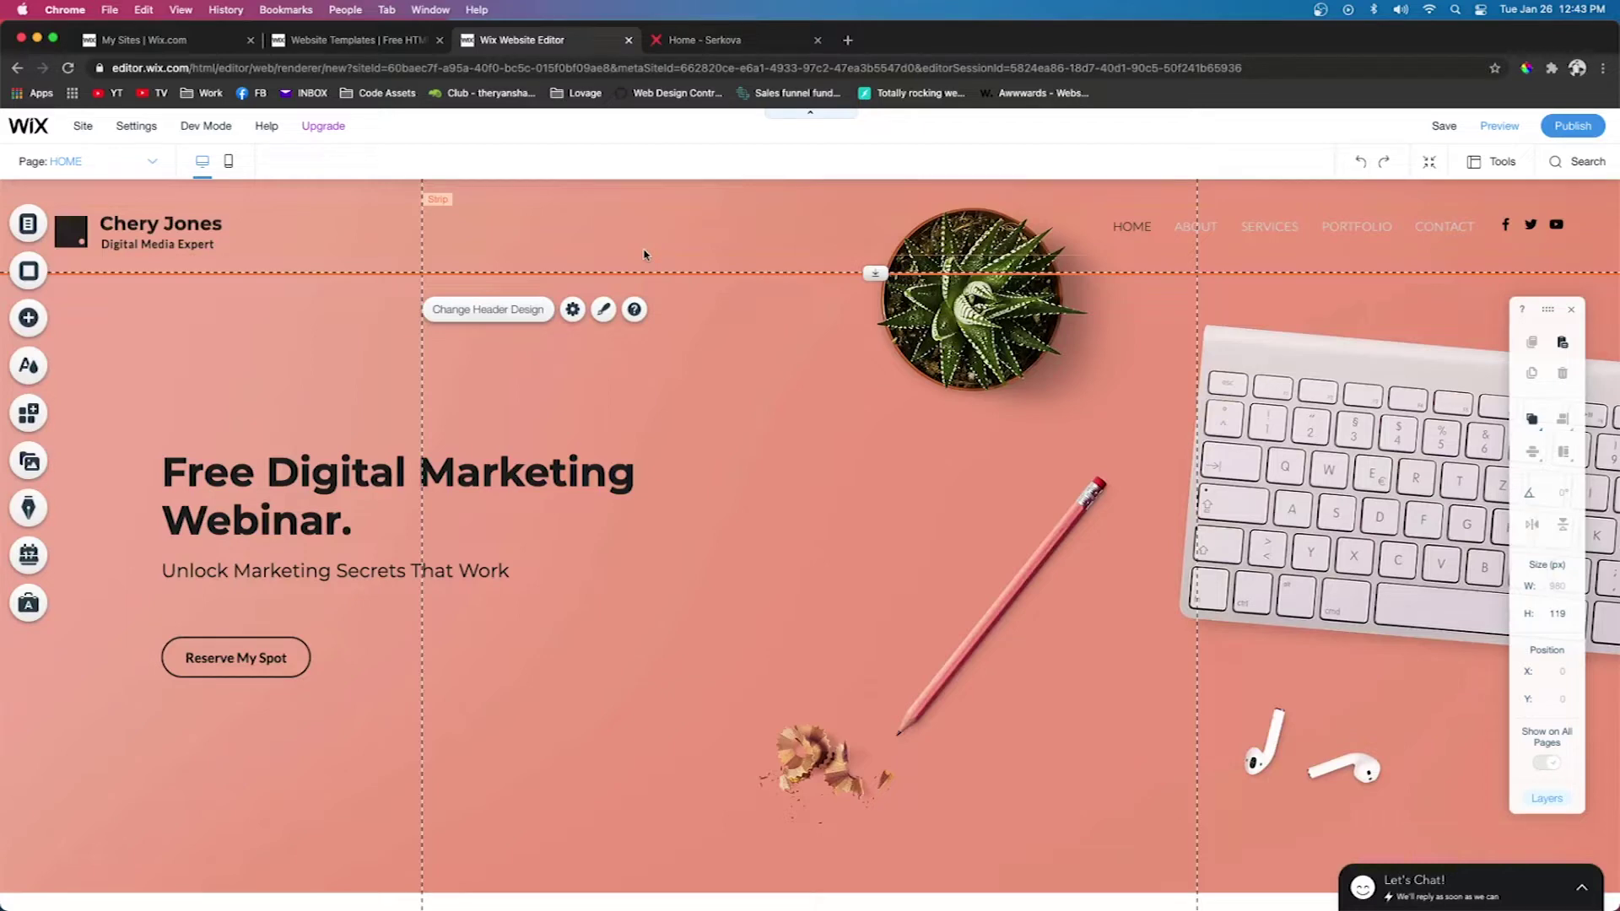
Add a dark themed box sized 100 × 1500 px and align it to the top of the page
left_click(28, 319)
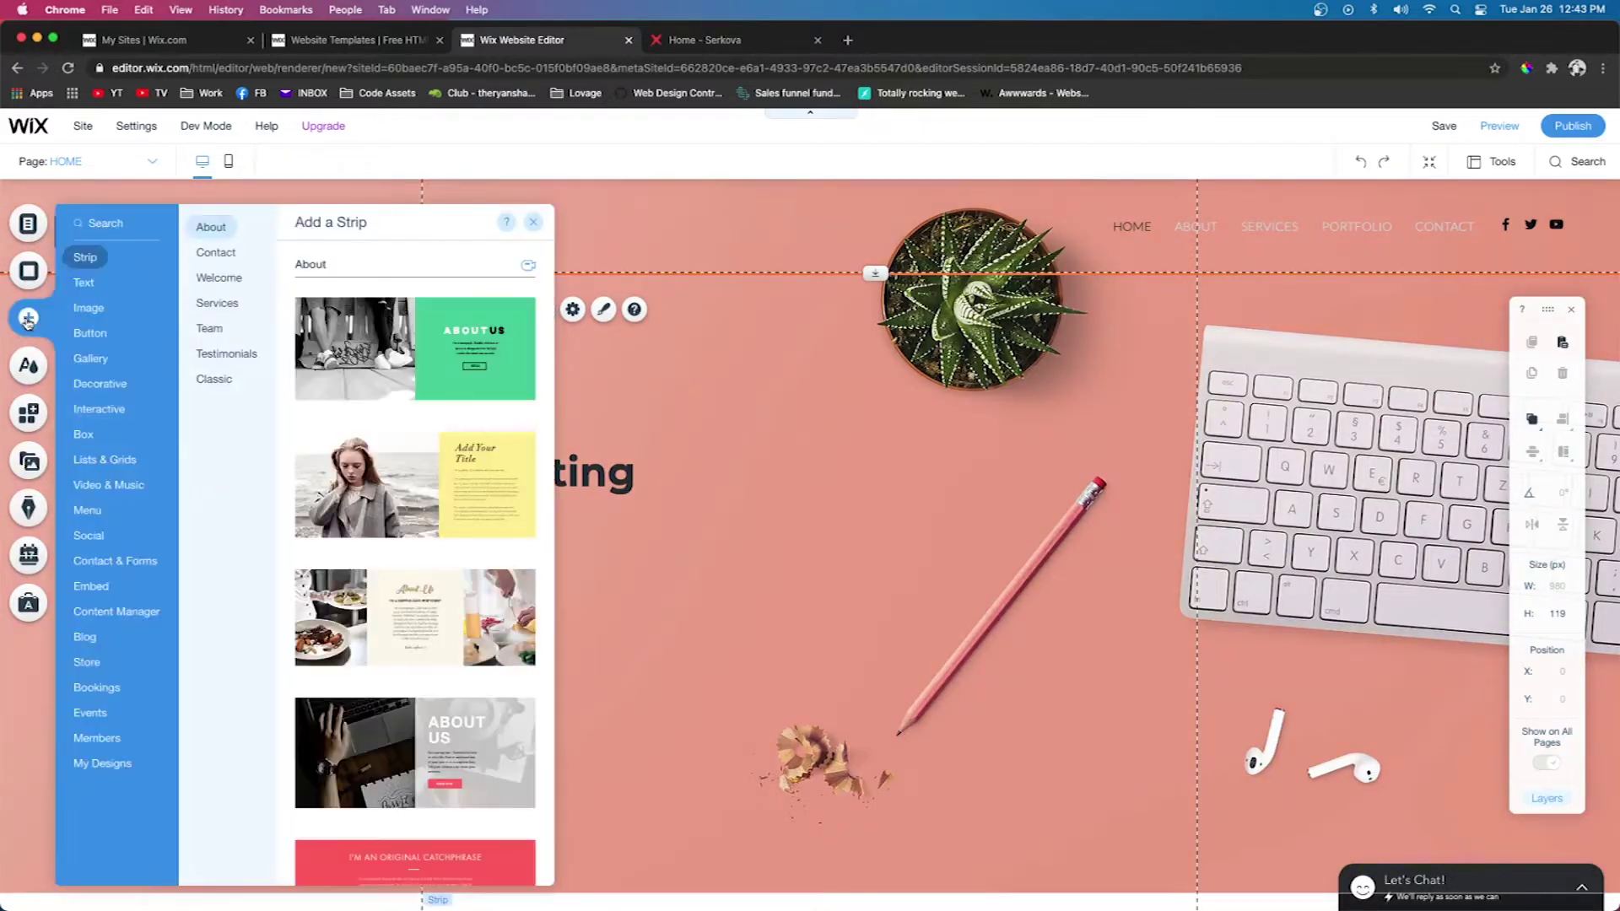
left_click(85, 435)
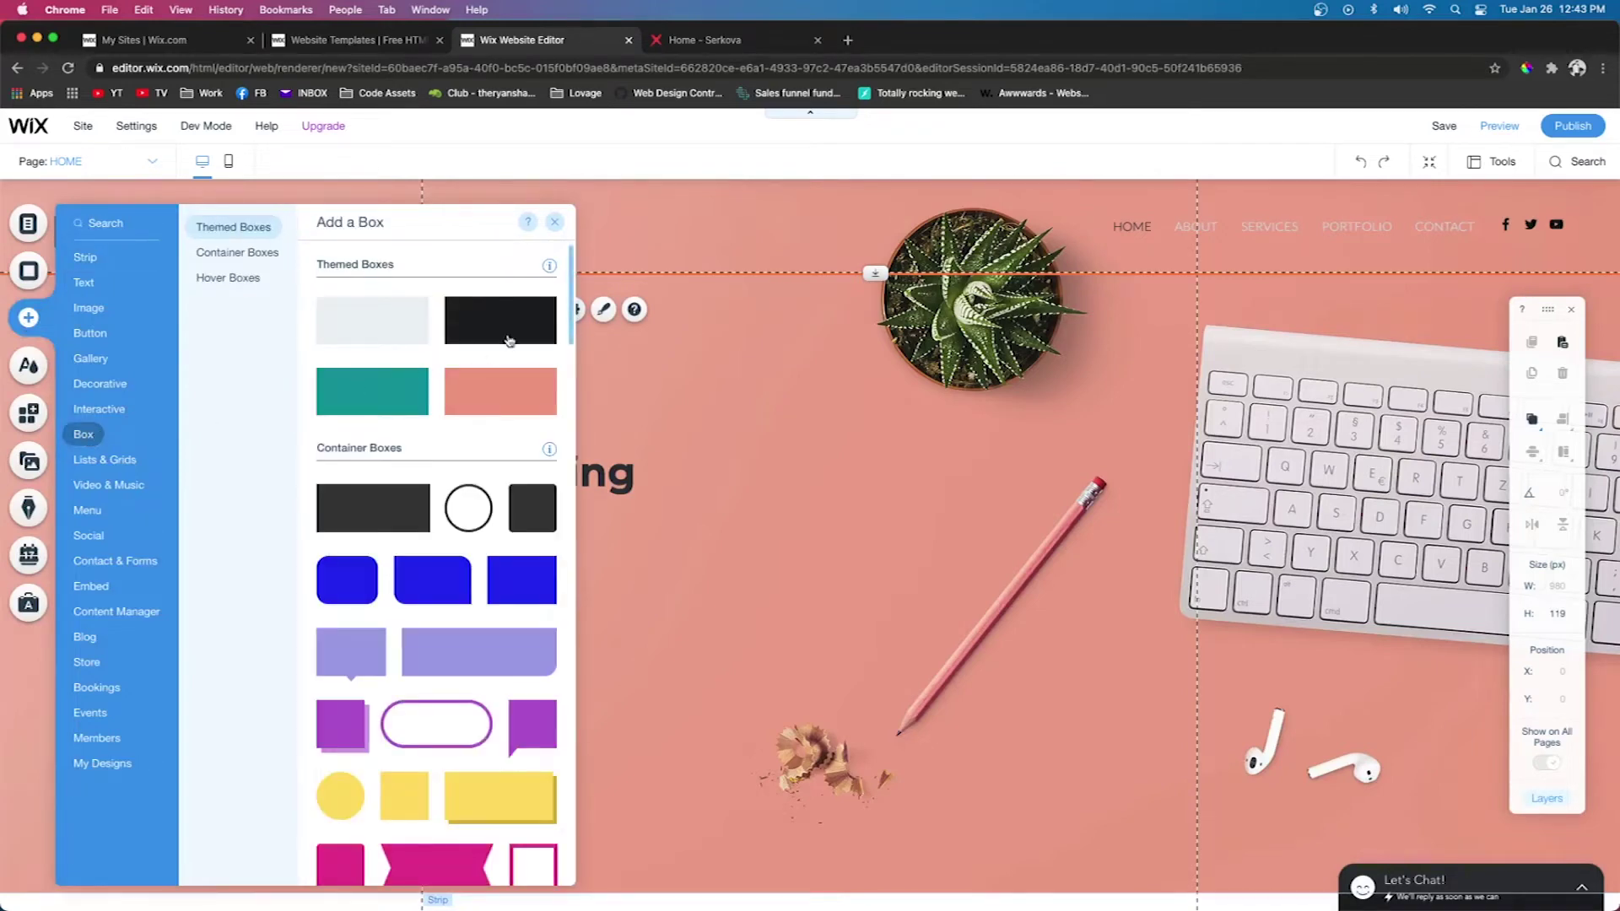
left_click_drag(508, 324, 859, 432)
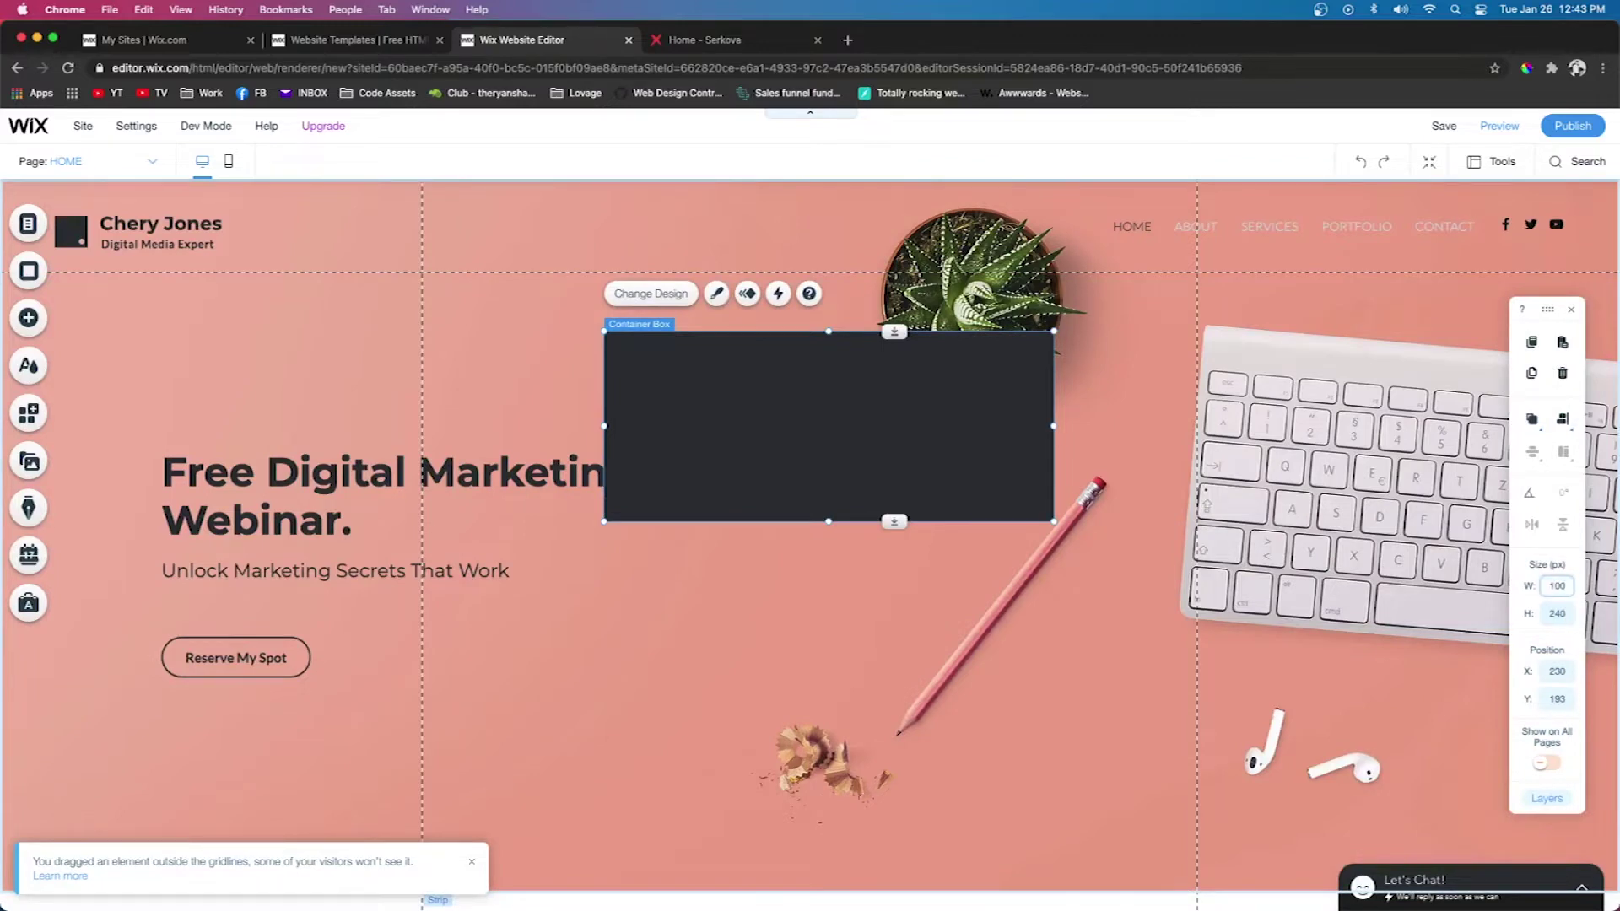
key("Return")
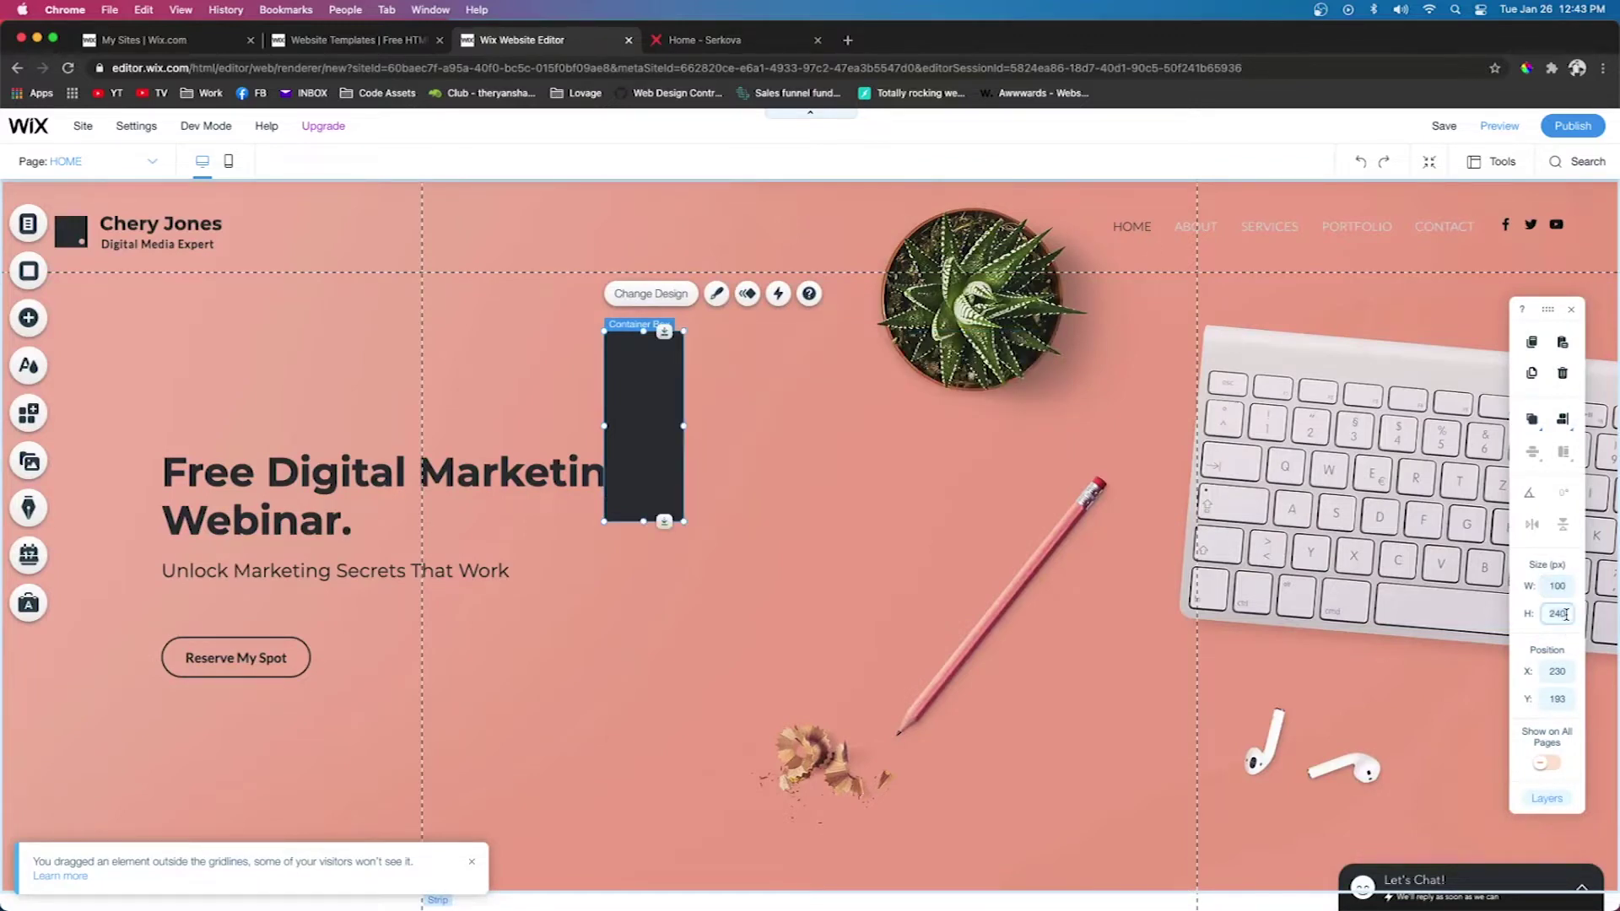
key("Return")
mouse_move(1566, 429)
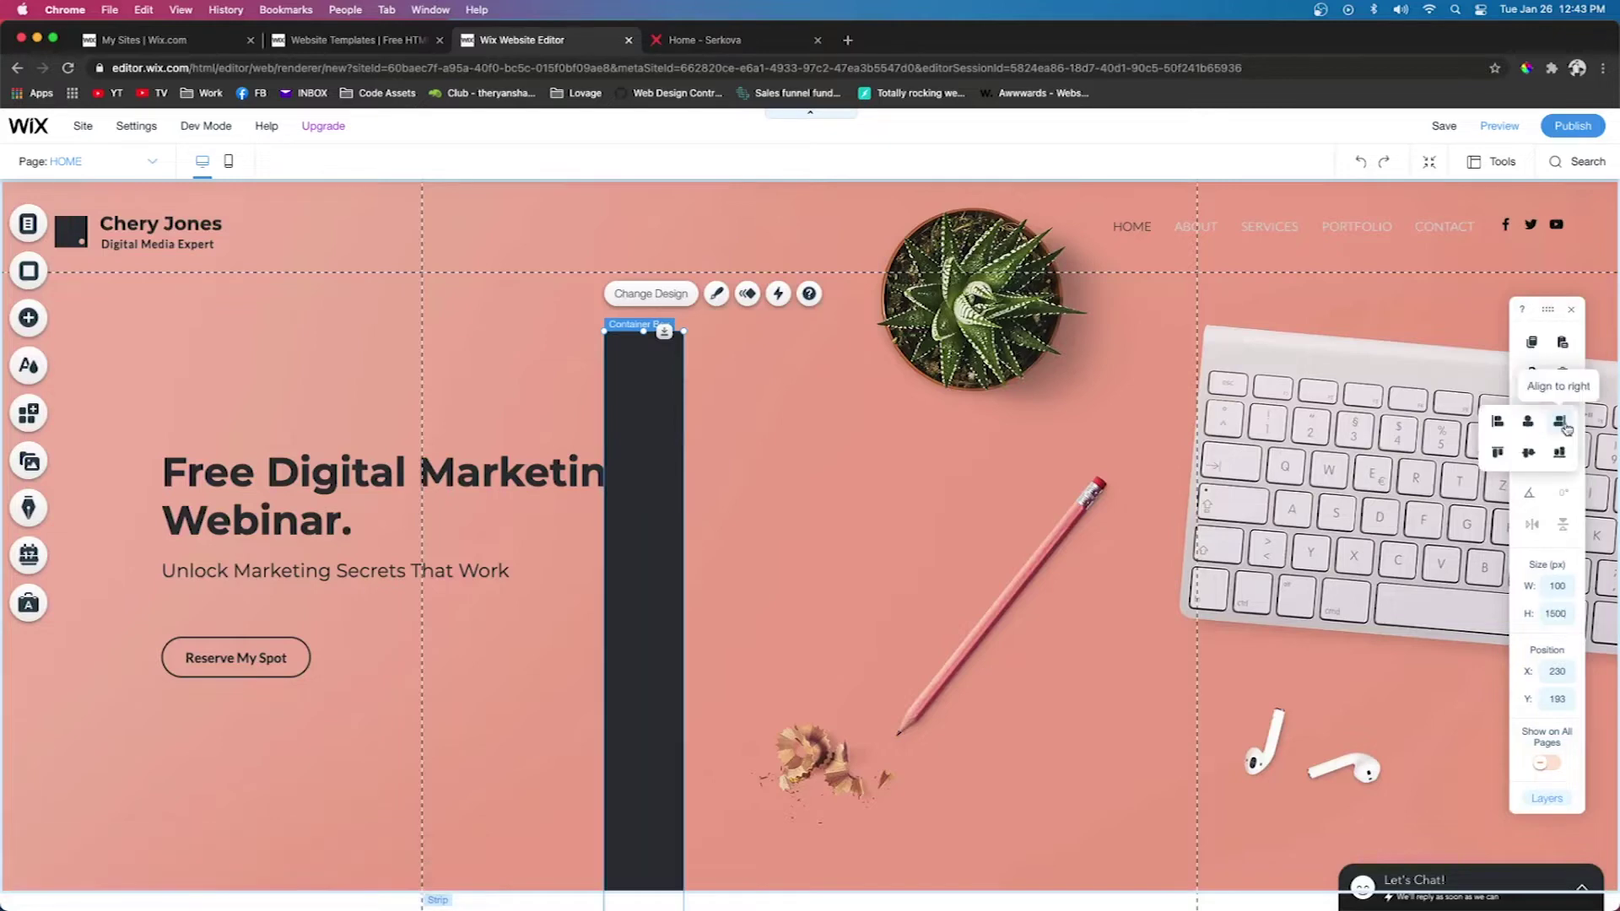
left_click(1498, 452)
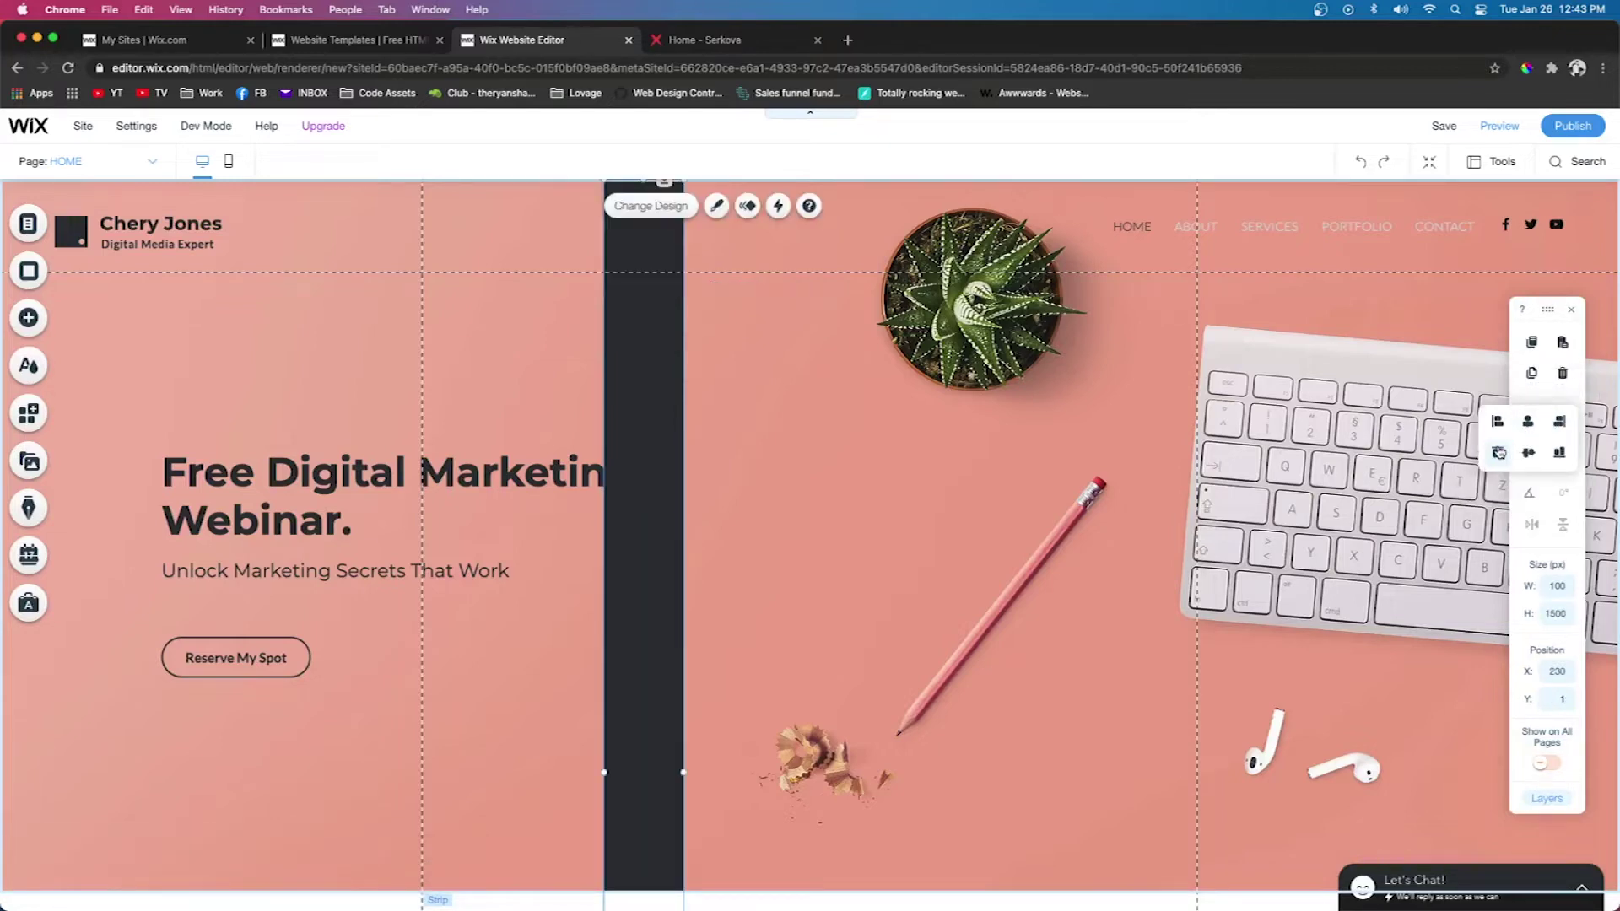
left_click(29, 318)
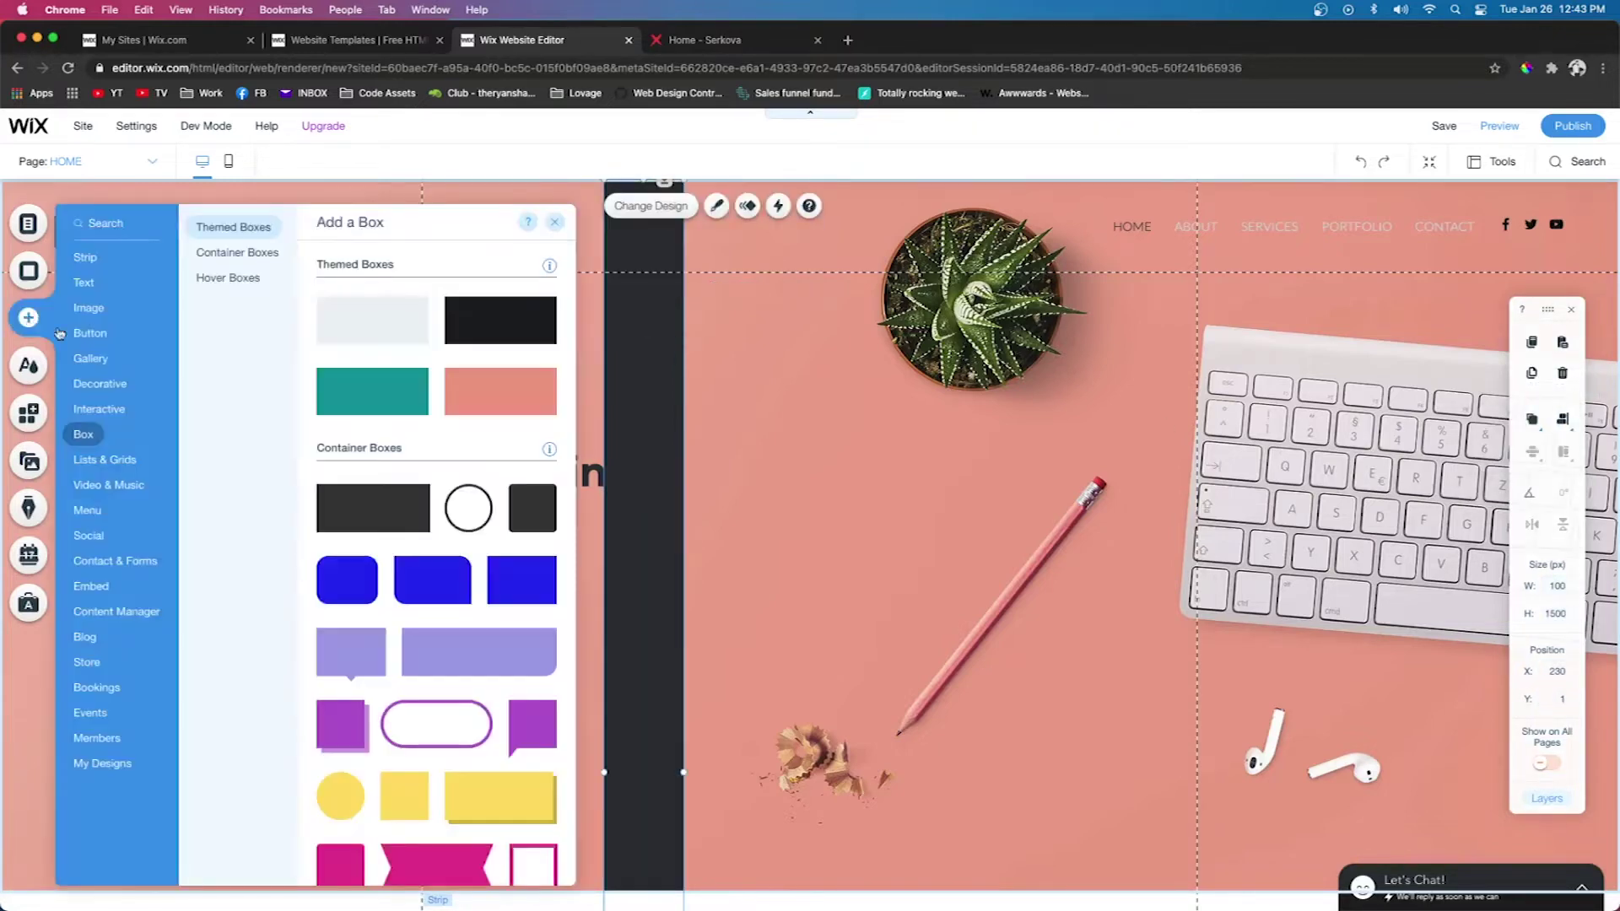
Add the Stripe Hamburger shape from the basic shapes library by searching 'lines'
mouse_move(95, 383)
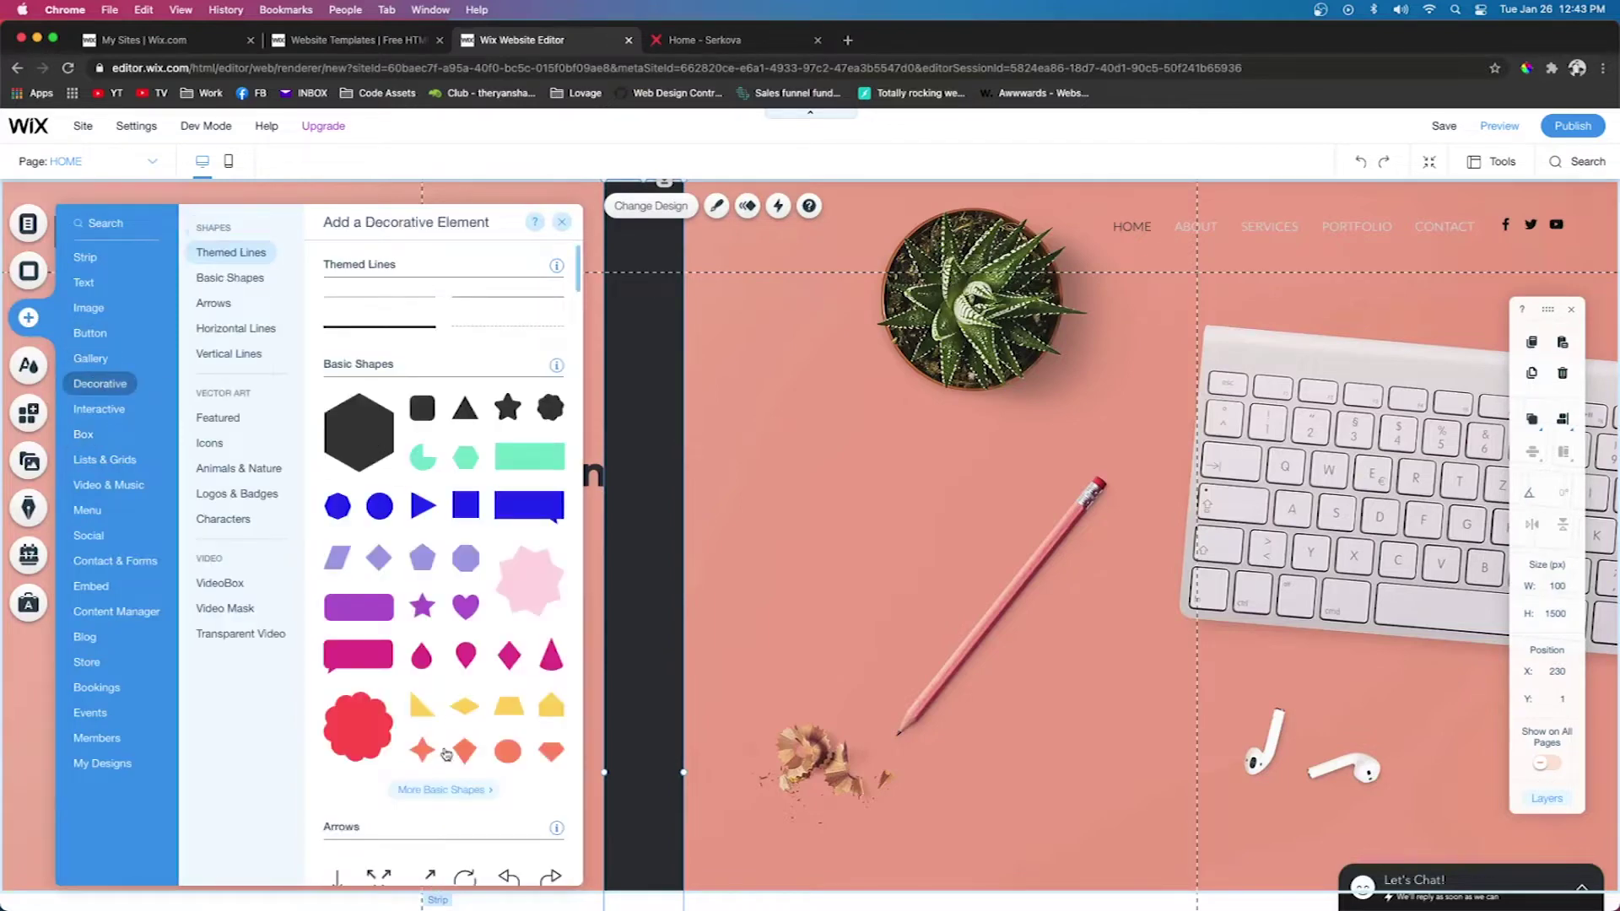
left_click(428, 790)
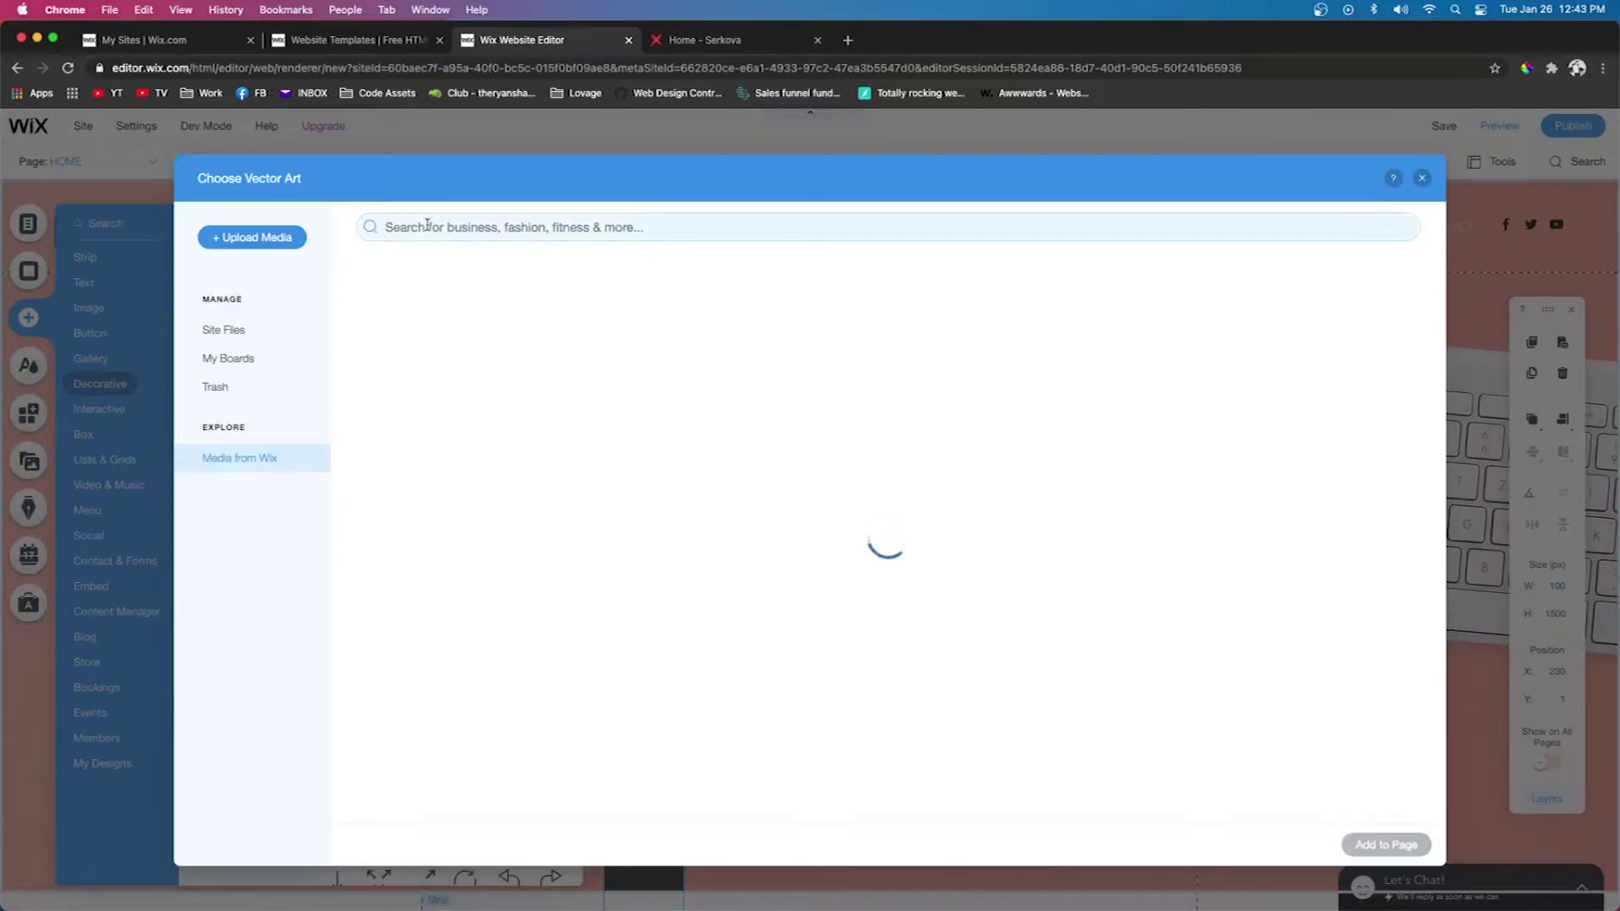
left_click(427, 226)
type("lines")
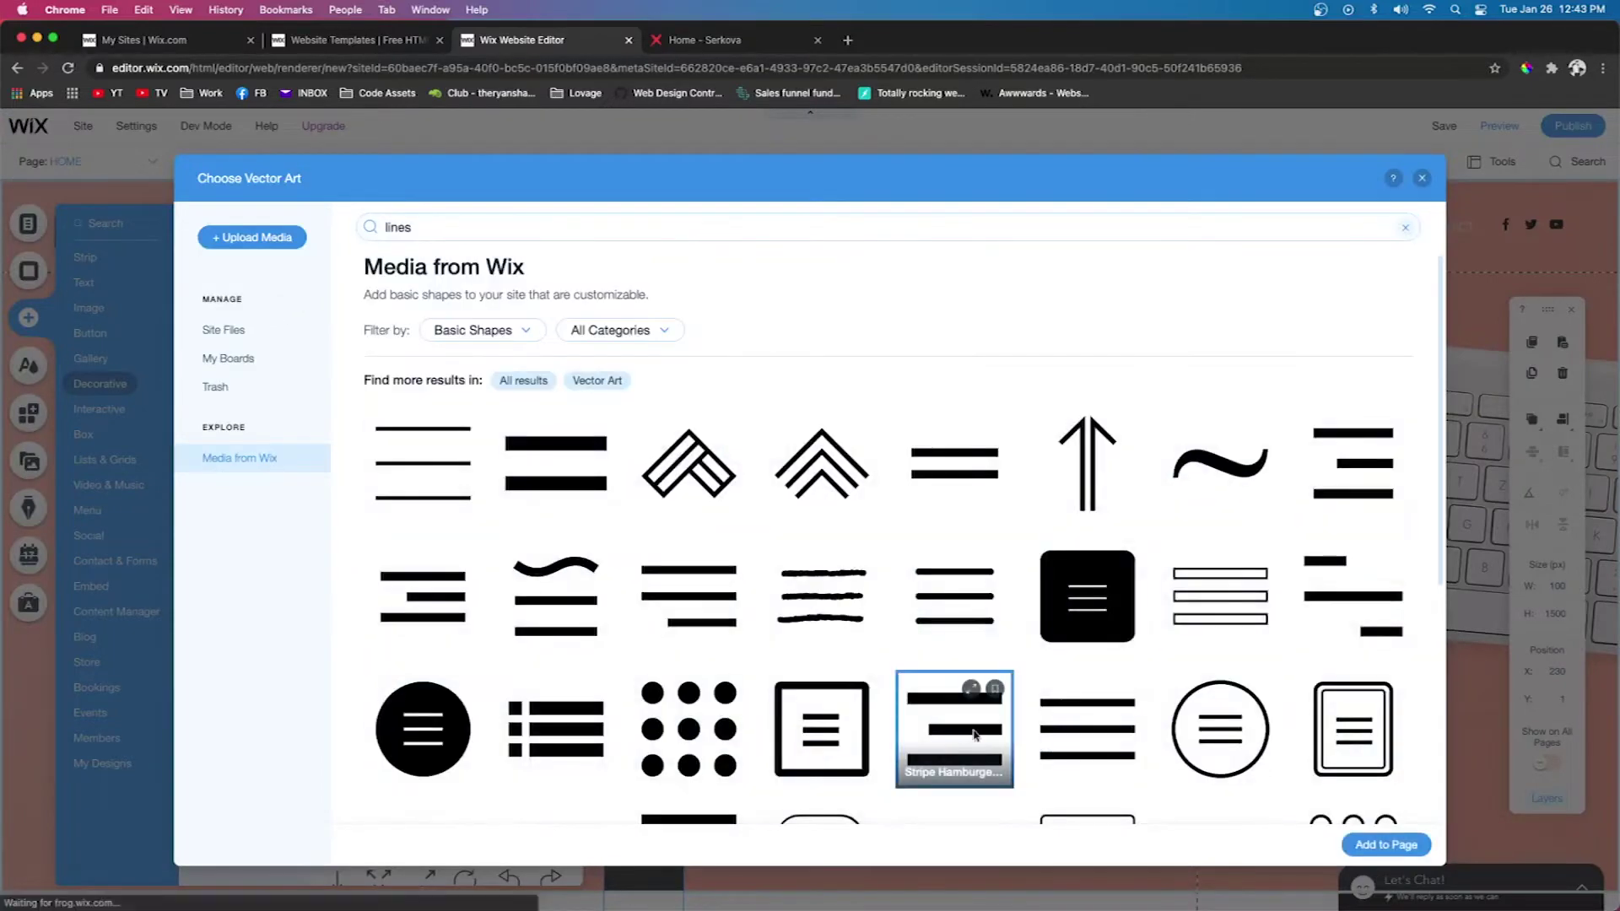
double_click(975, 737)
Make the hamburger icon white, resize it to 42 × 33 px and nudge it up 10 px
left_click(932, 471)
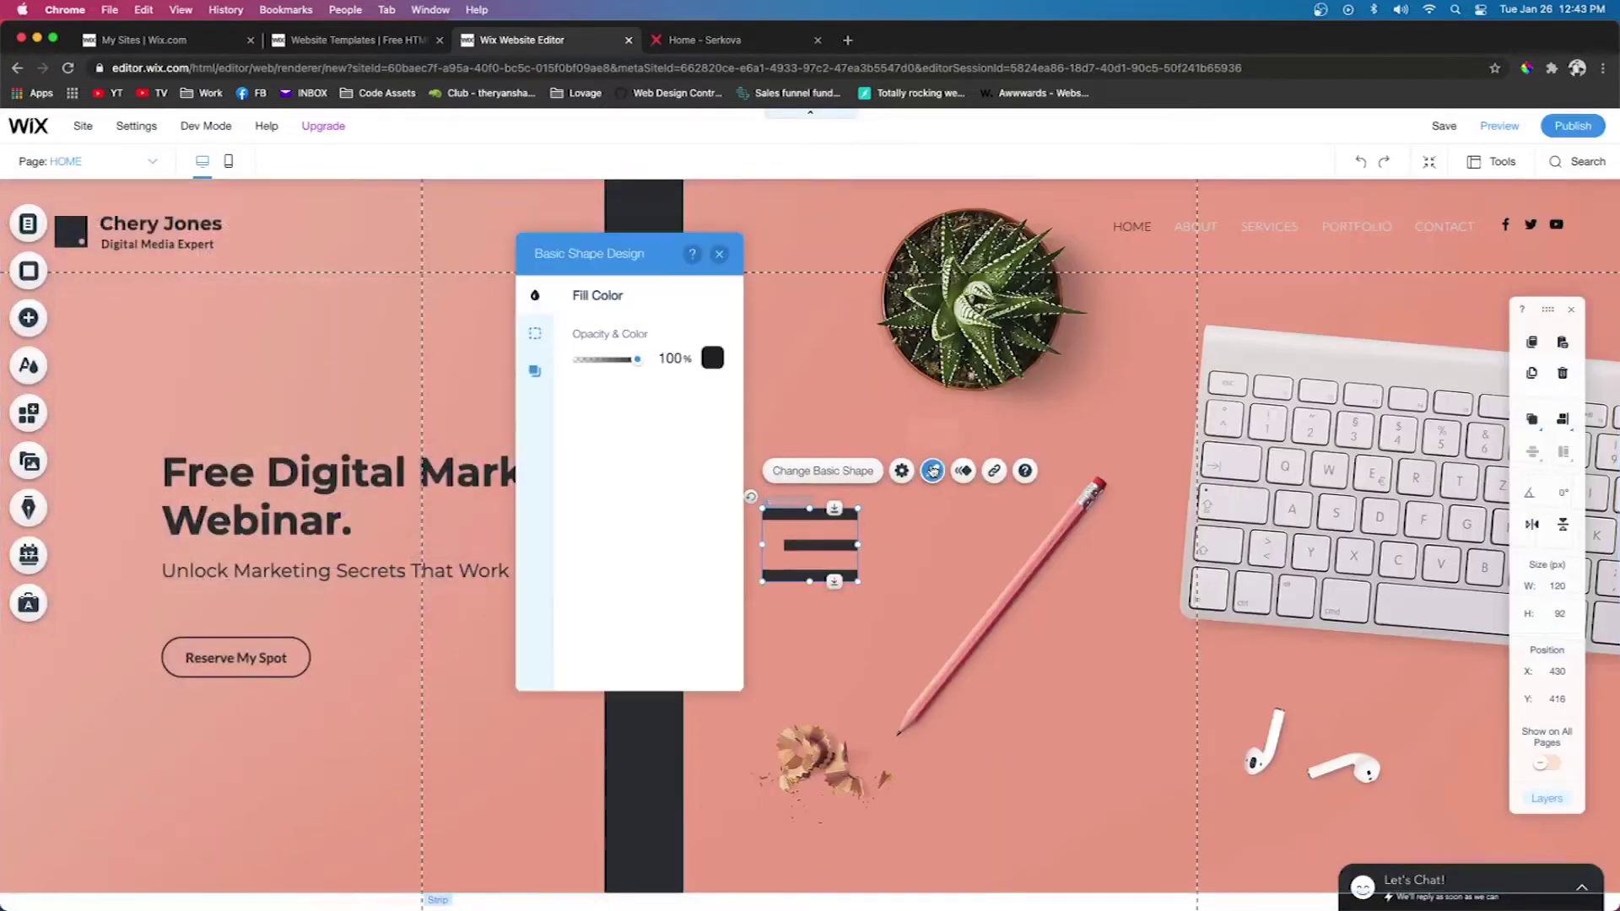
left_click(712, 357)
left_click(522, 372)
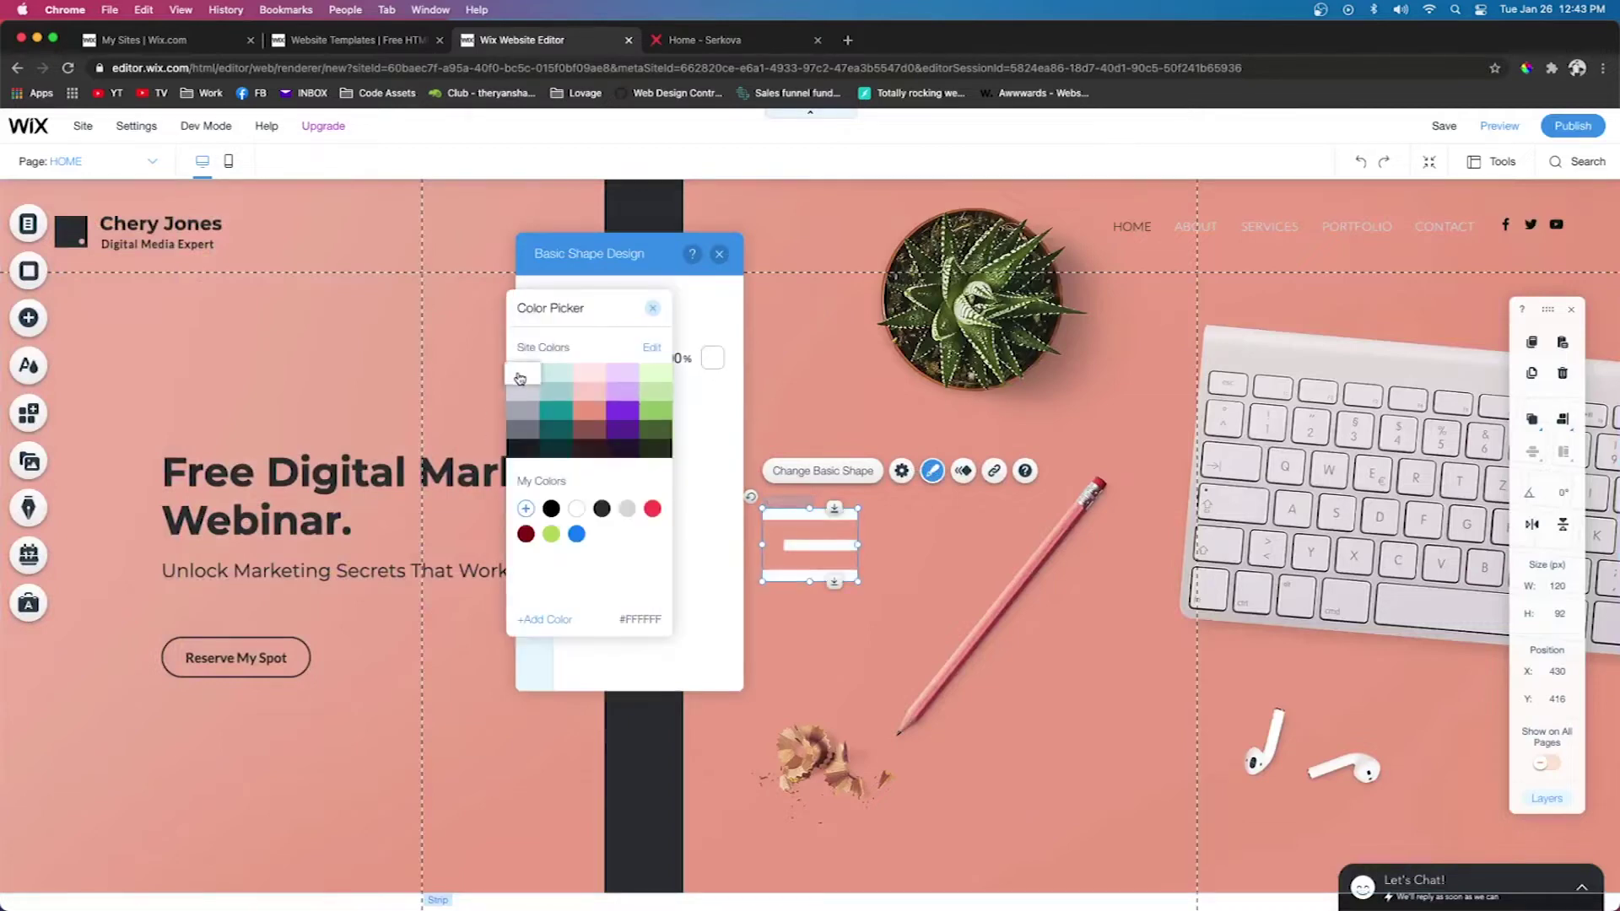
left_click_drag(858, 581, 641, 306)
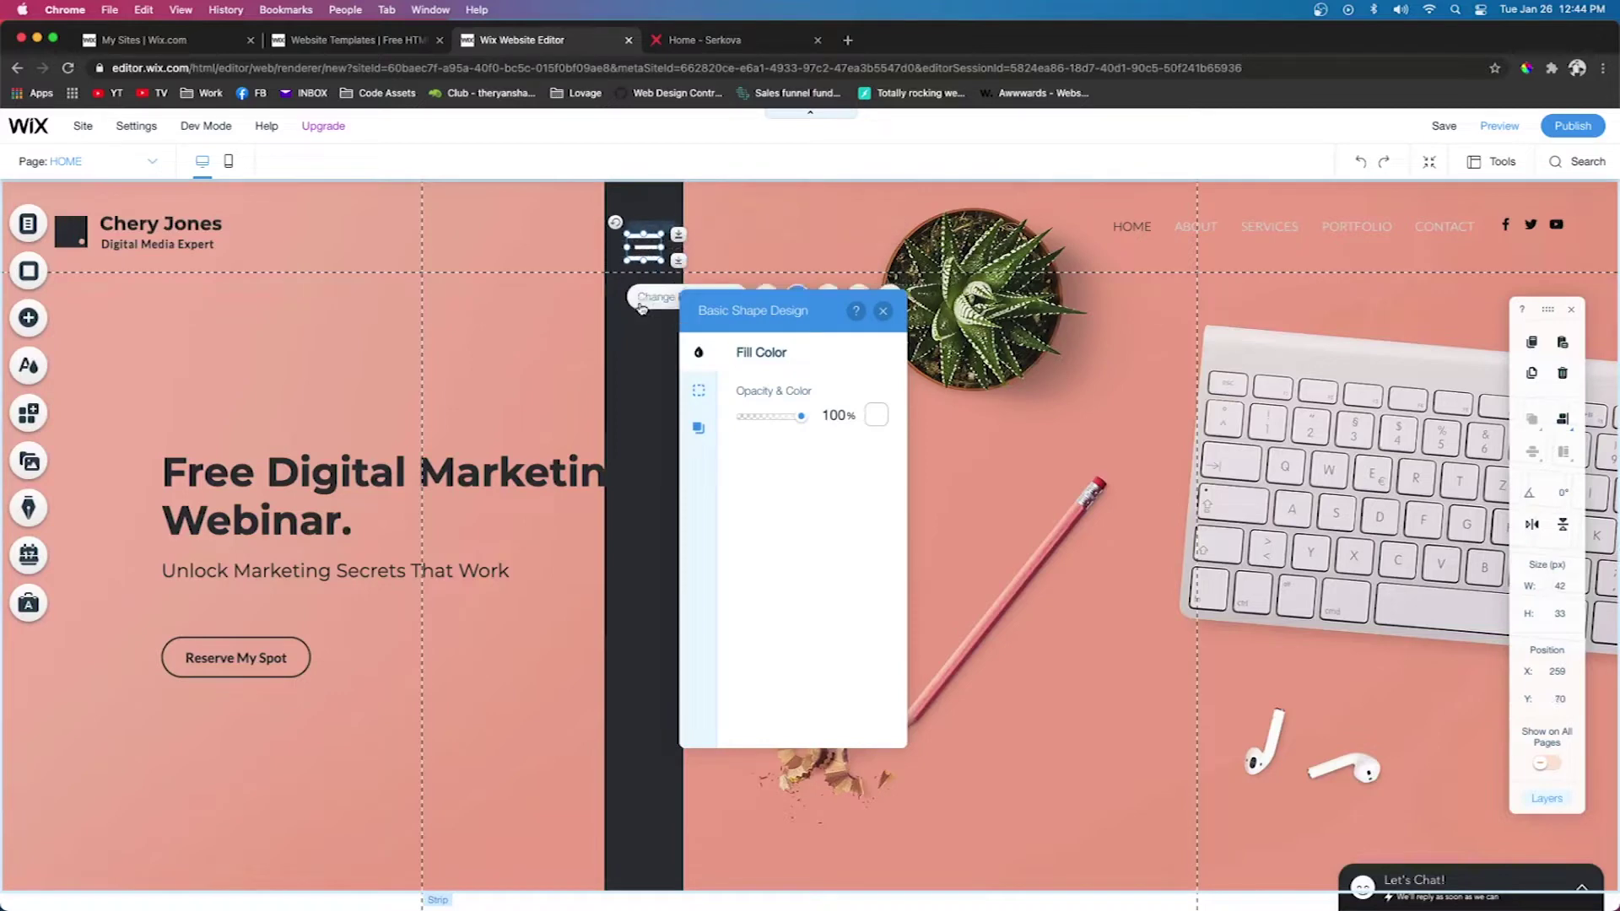
key("shift+Up")
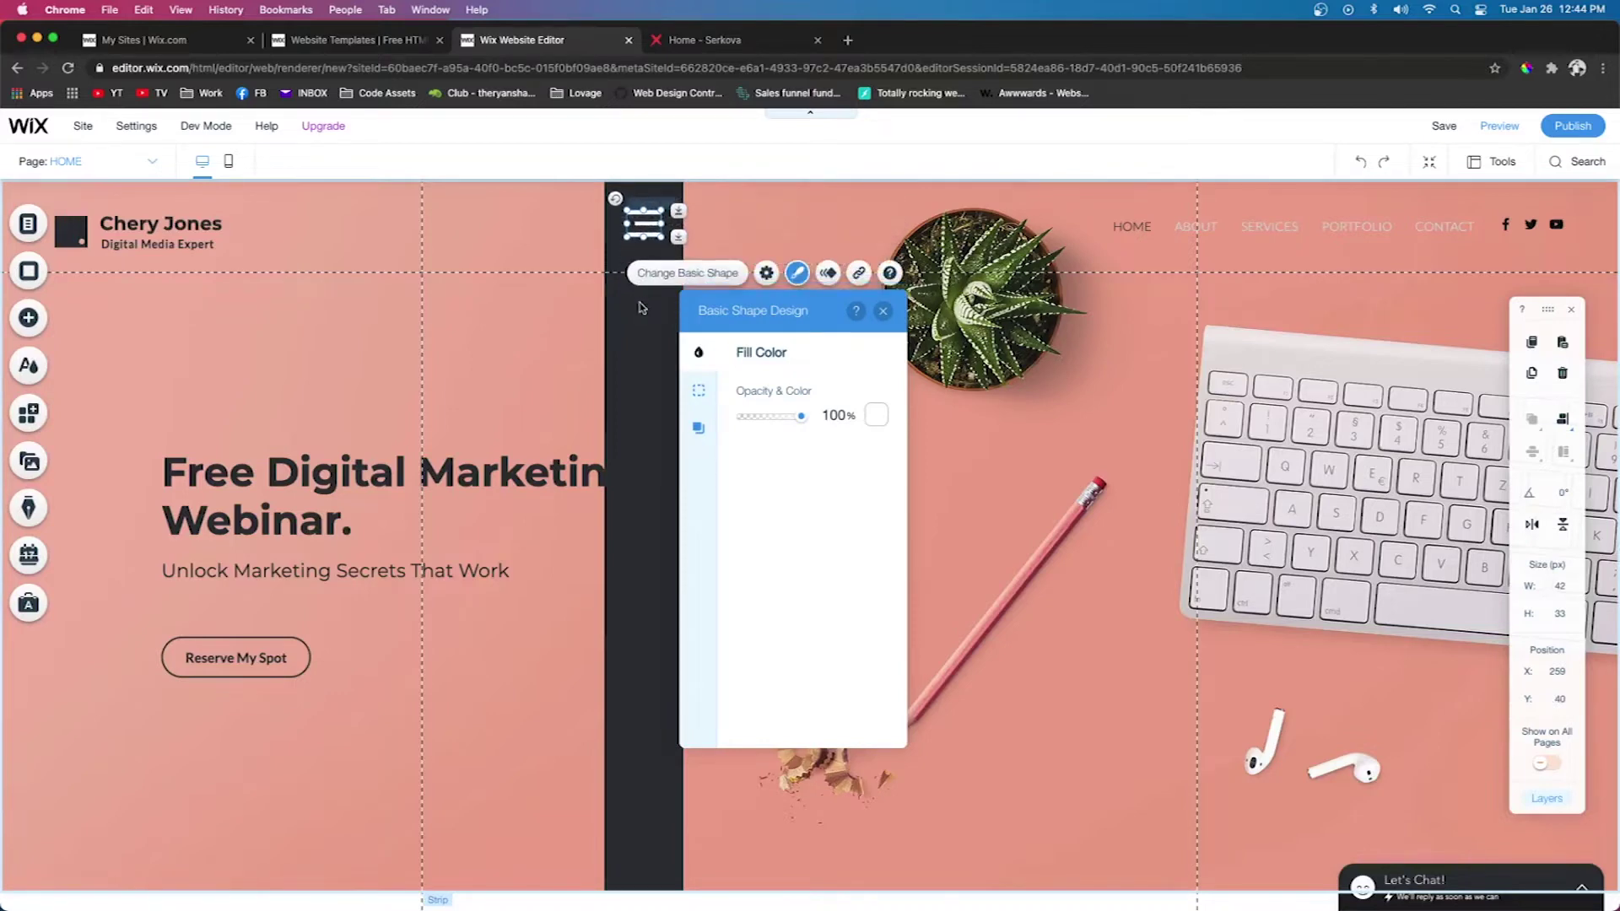
key("Escape")
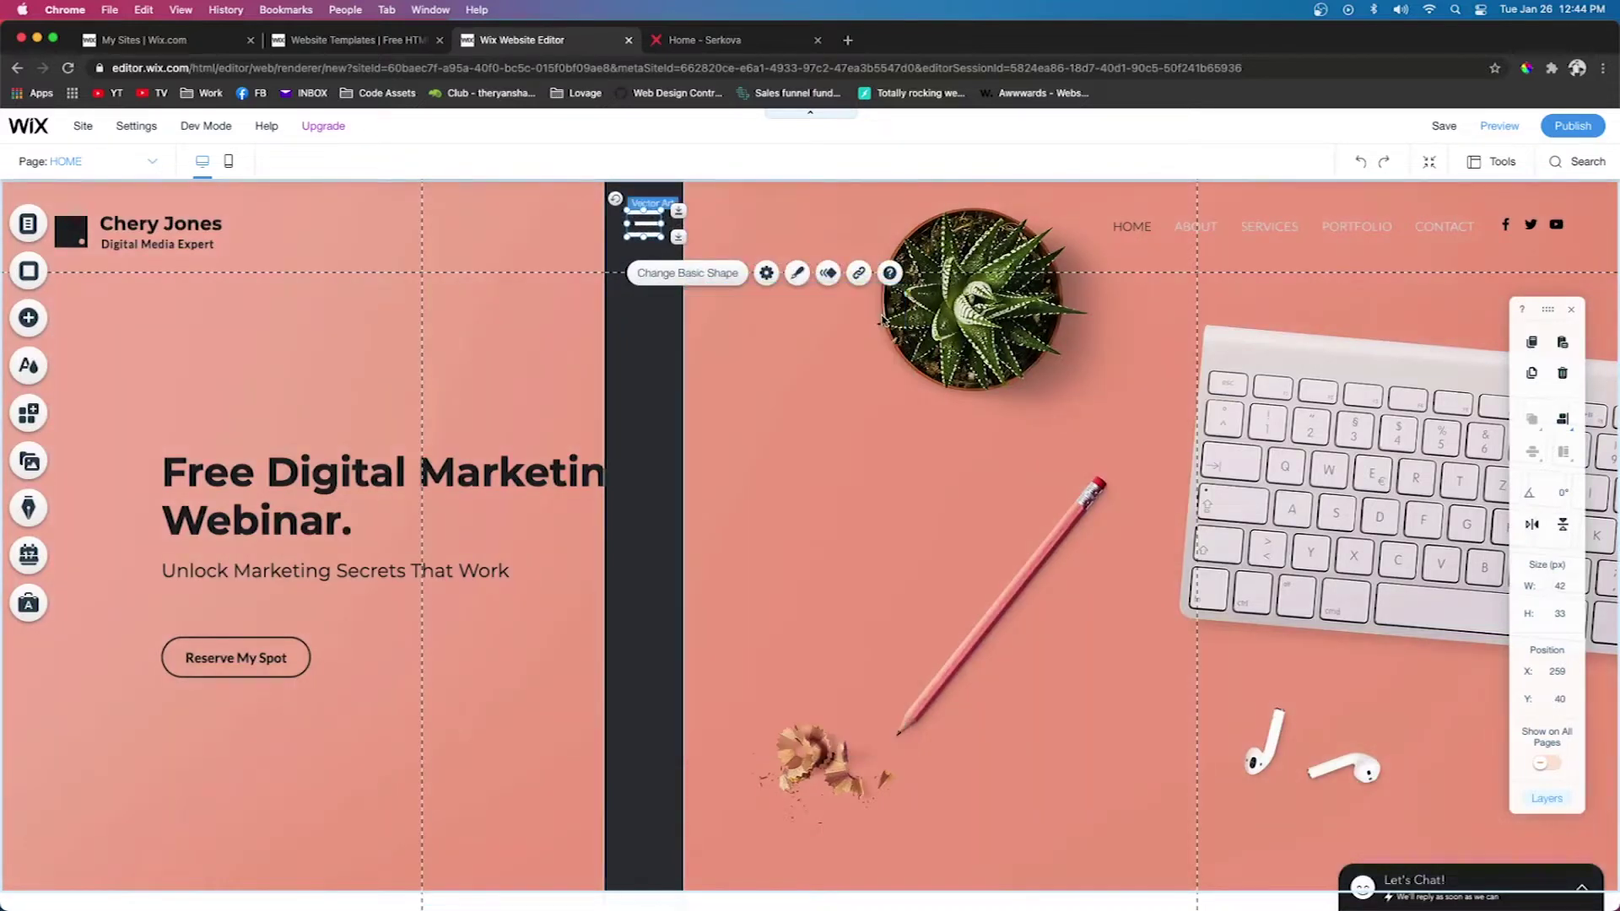
Move the header logo to the bottom of the dark bar and recolour it white
left_click(77, 237)
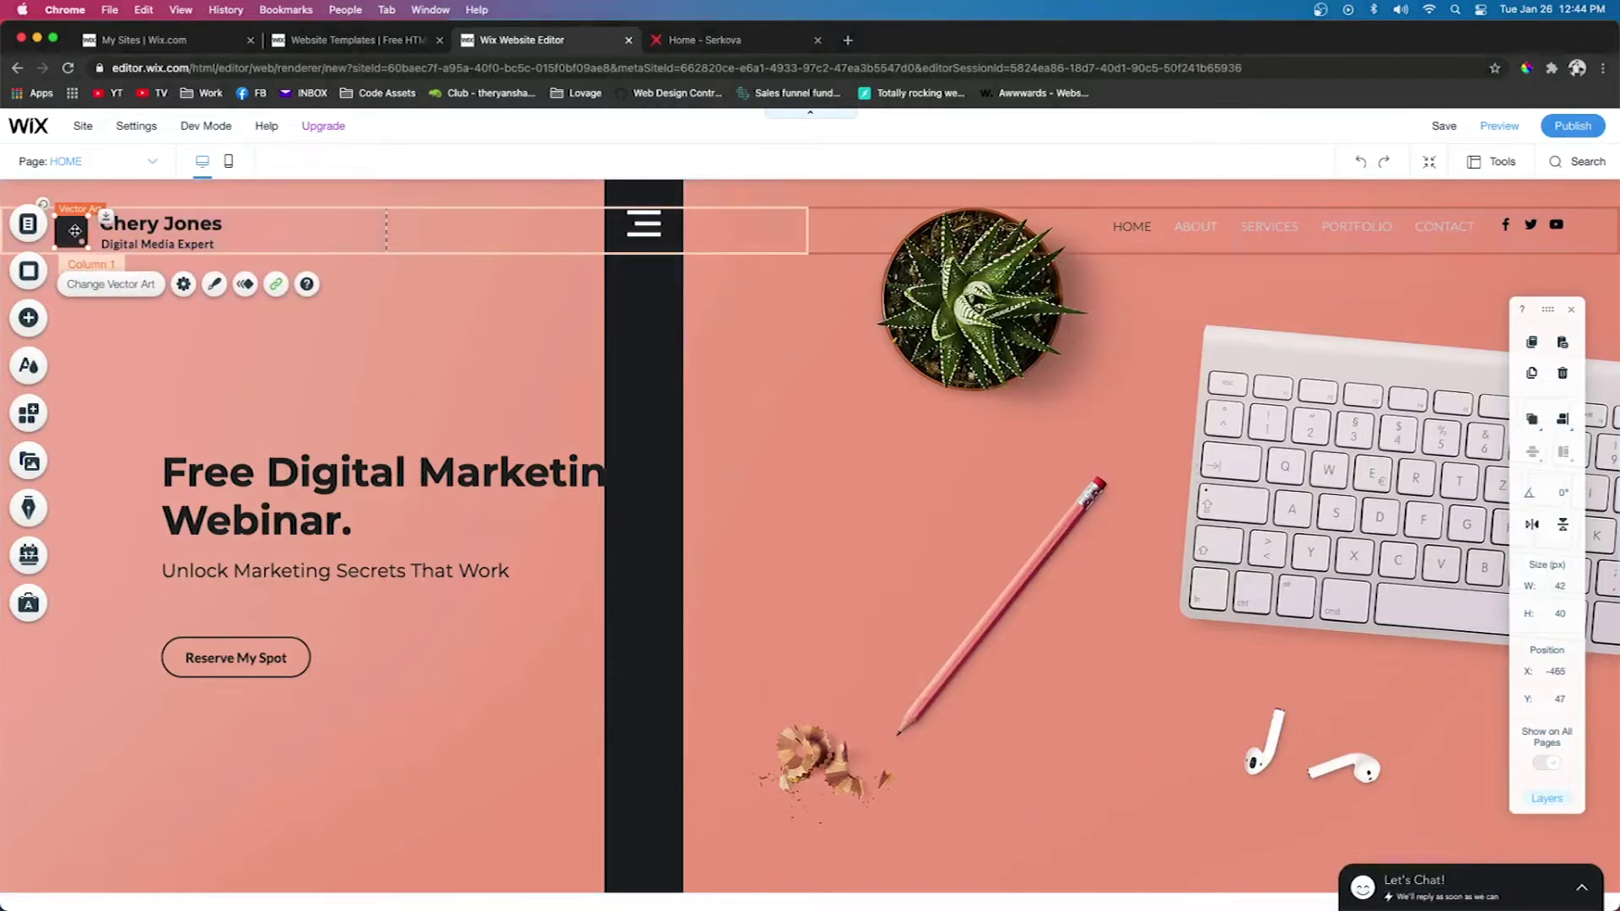
left_click_drag(75, 230, 646, 845)
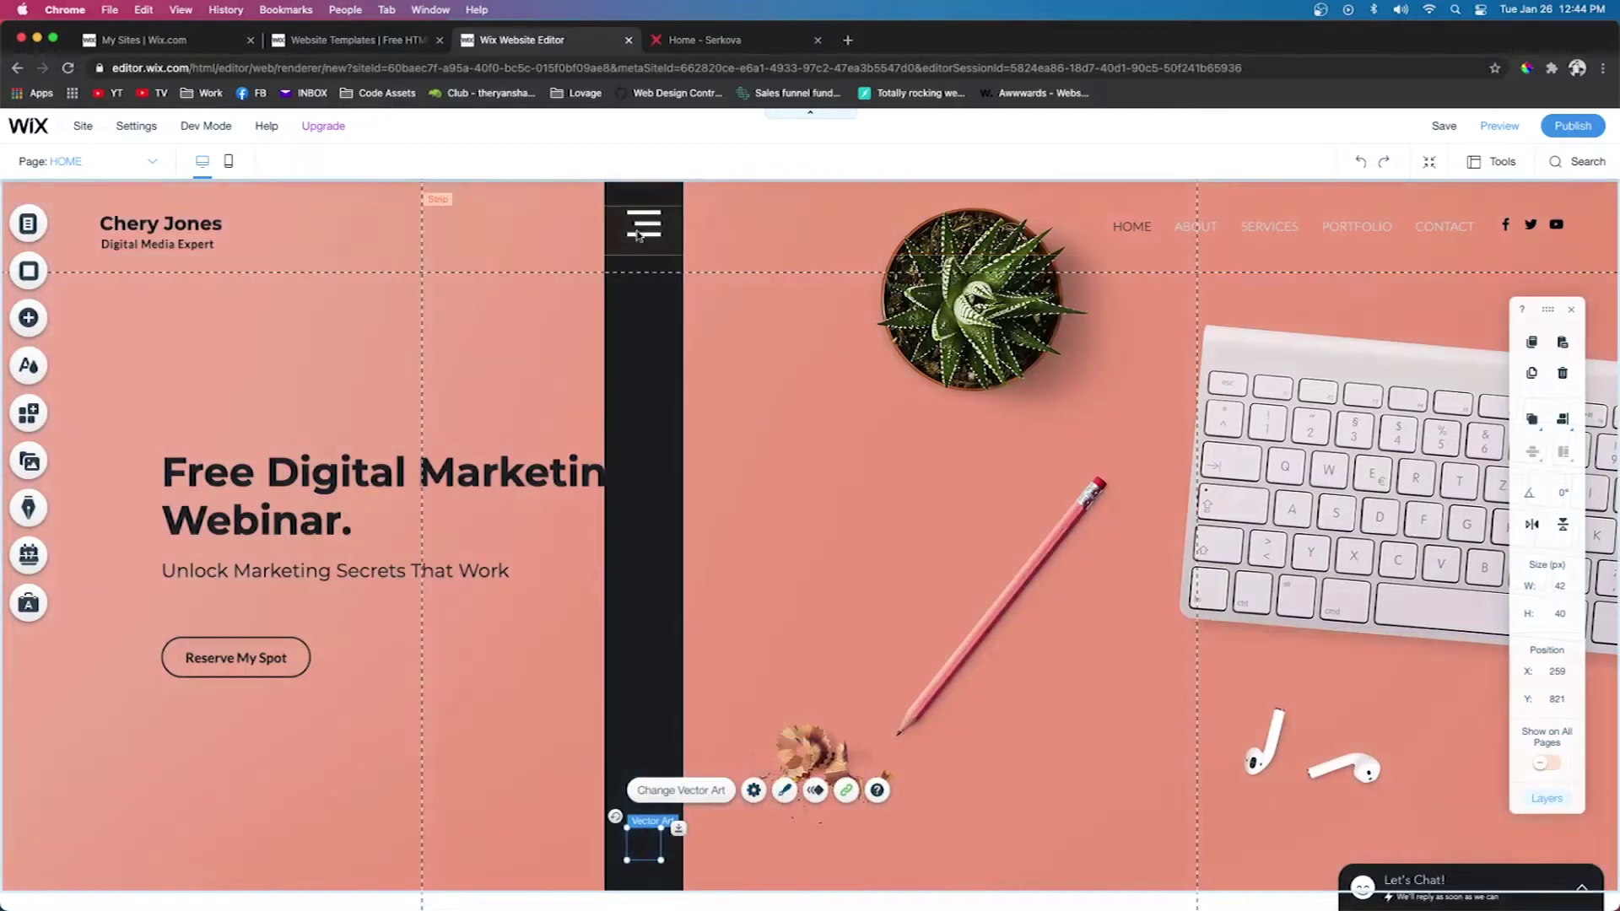
left_click(784, 789)
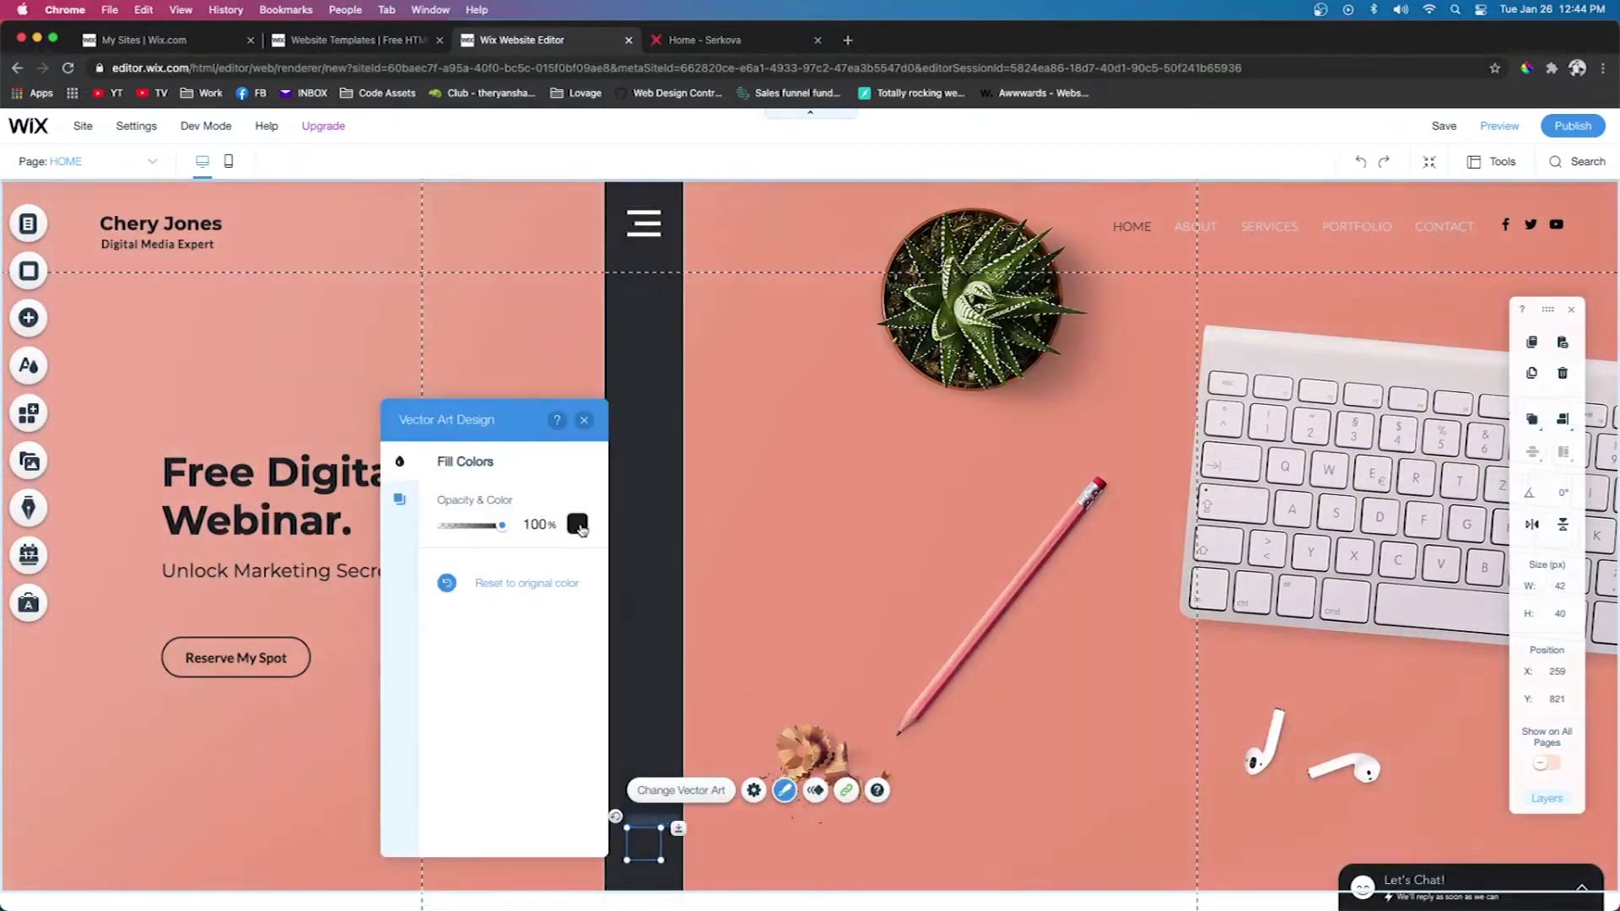
left_click(577, 524)
left_click(387, 538)
left_click(645, 393)
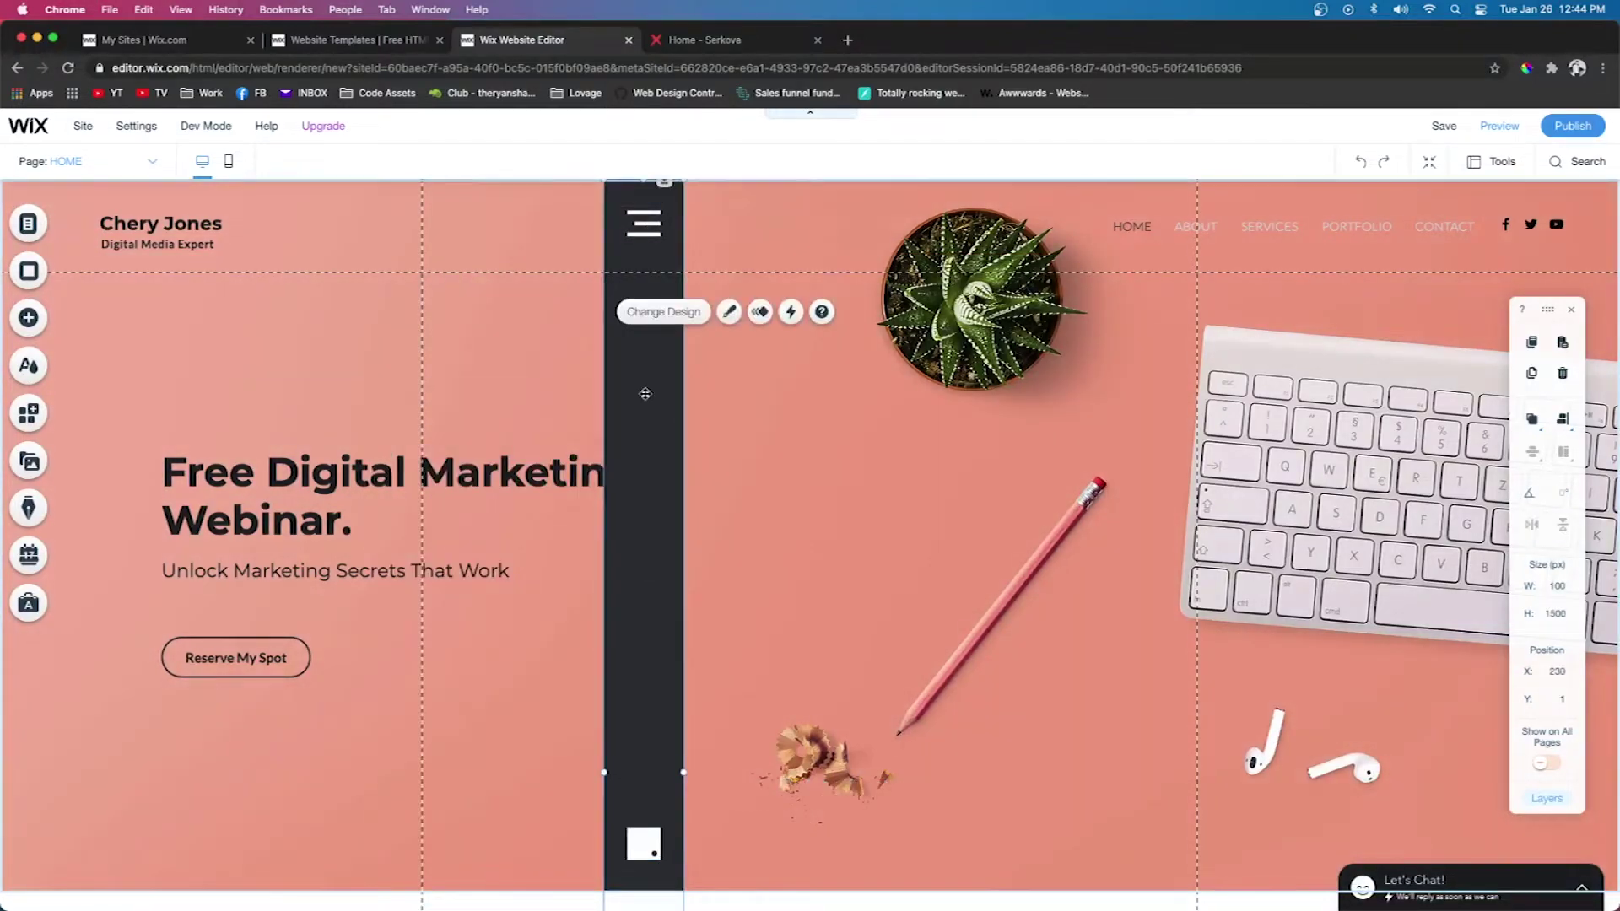
Pin the dark bar to the screen's top-left corner with no horizontal or vertical offset
right_click(642, 398)
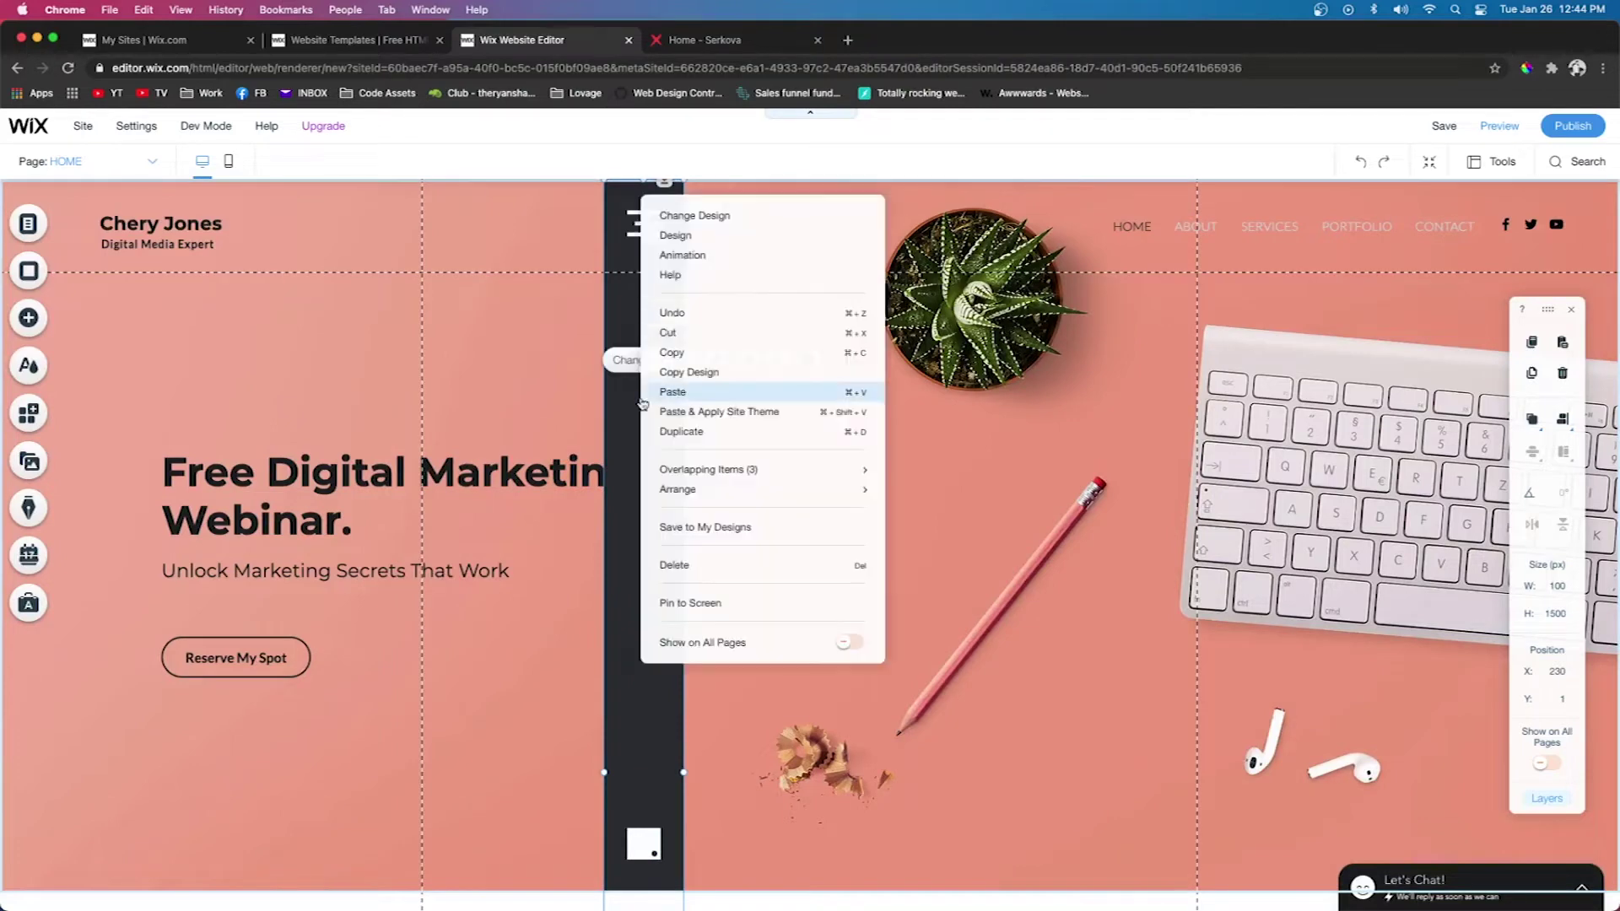
left_click(690, 603)
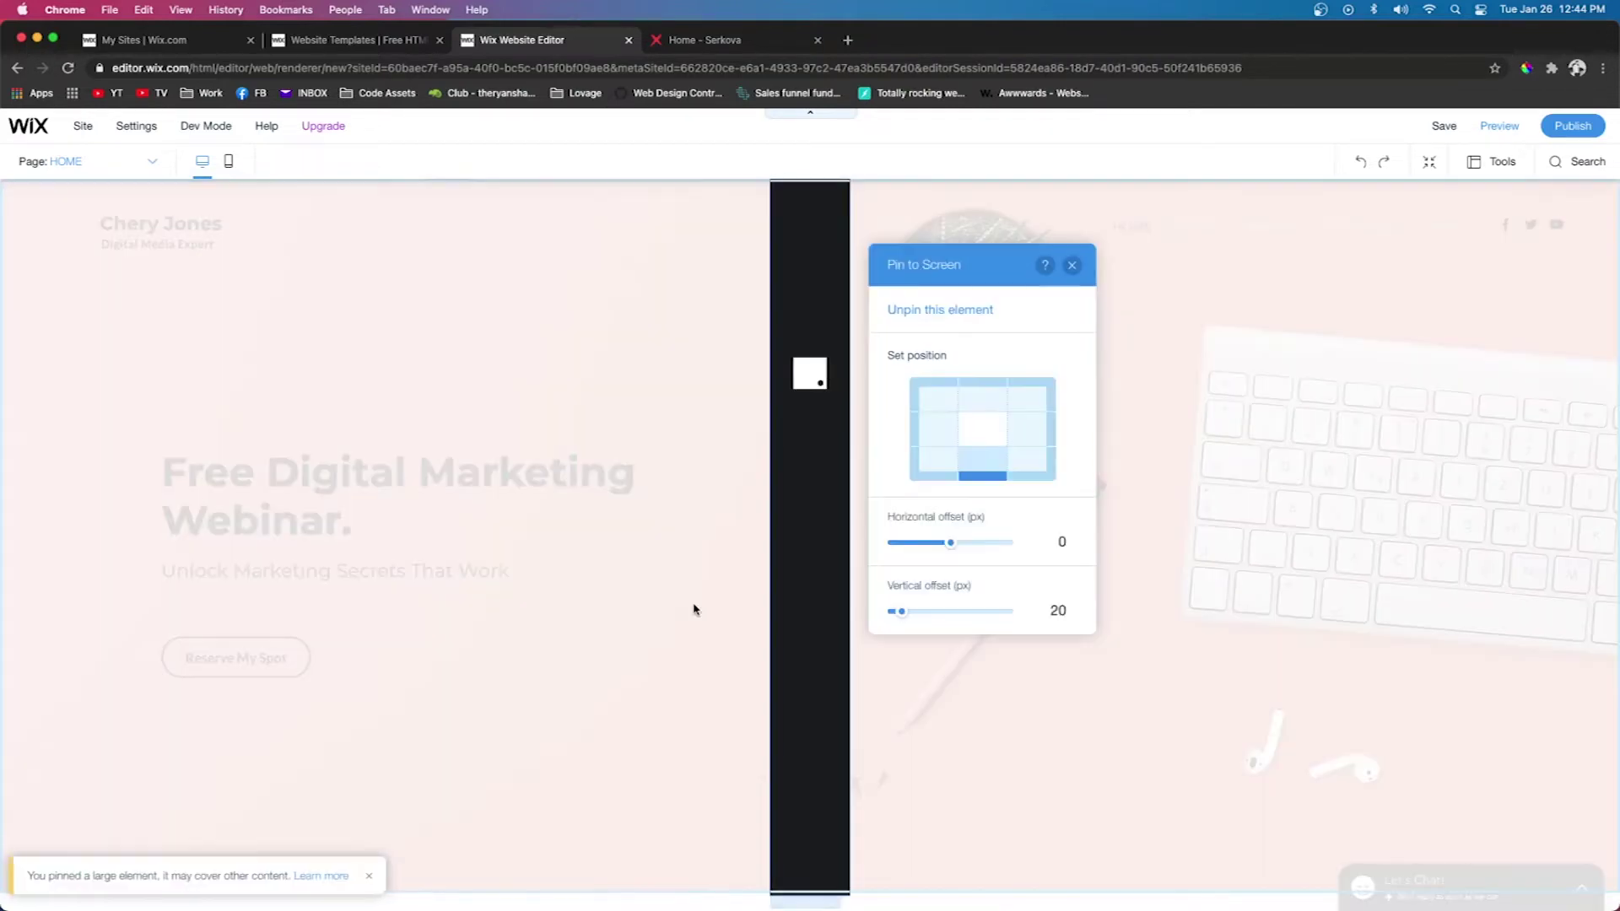
left_click(926, 397)
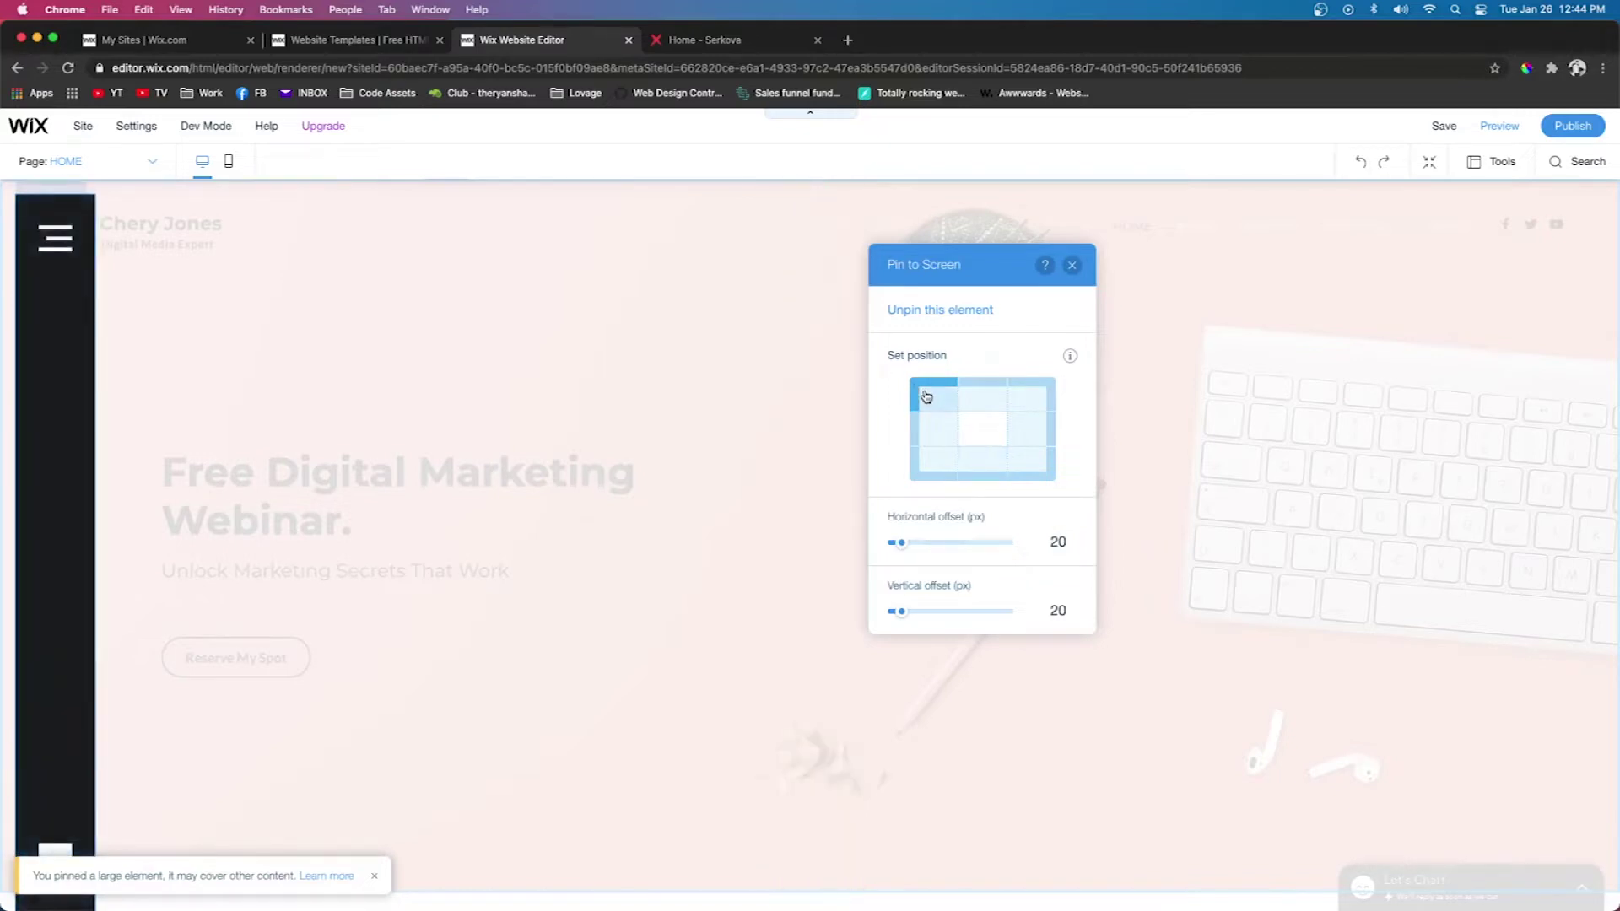
left_click_drag(901, 542, 852, 547)
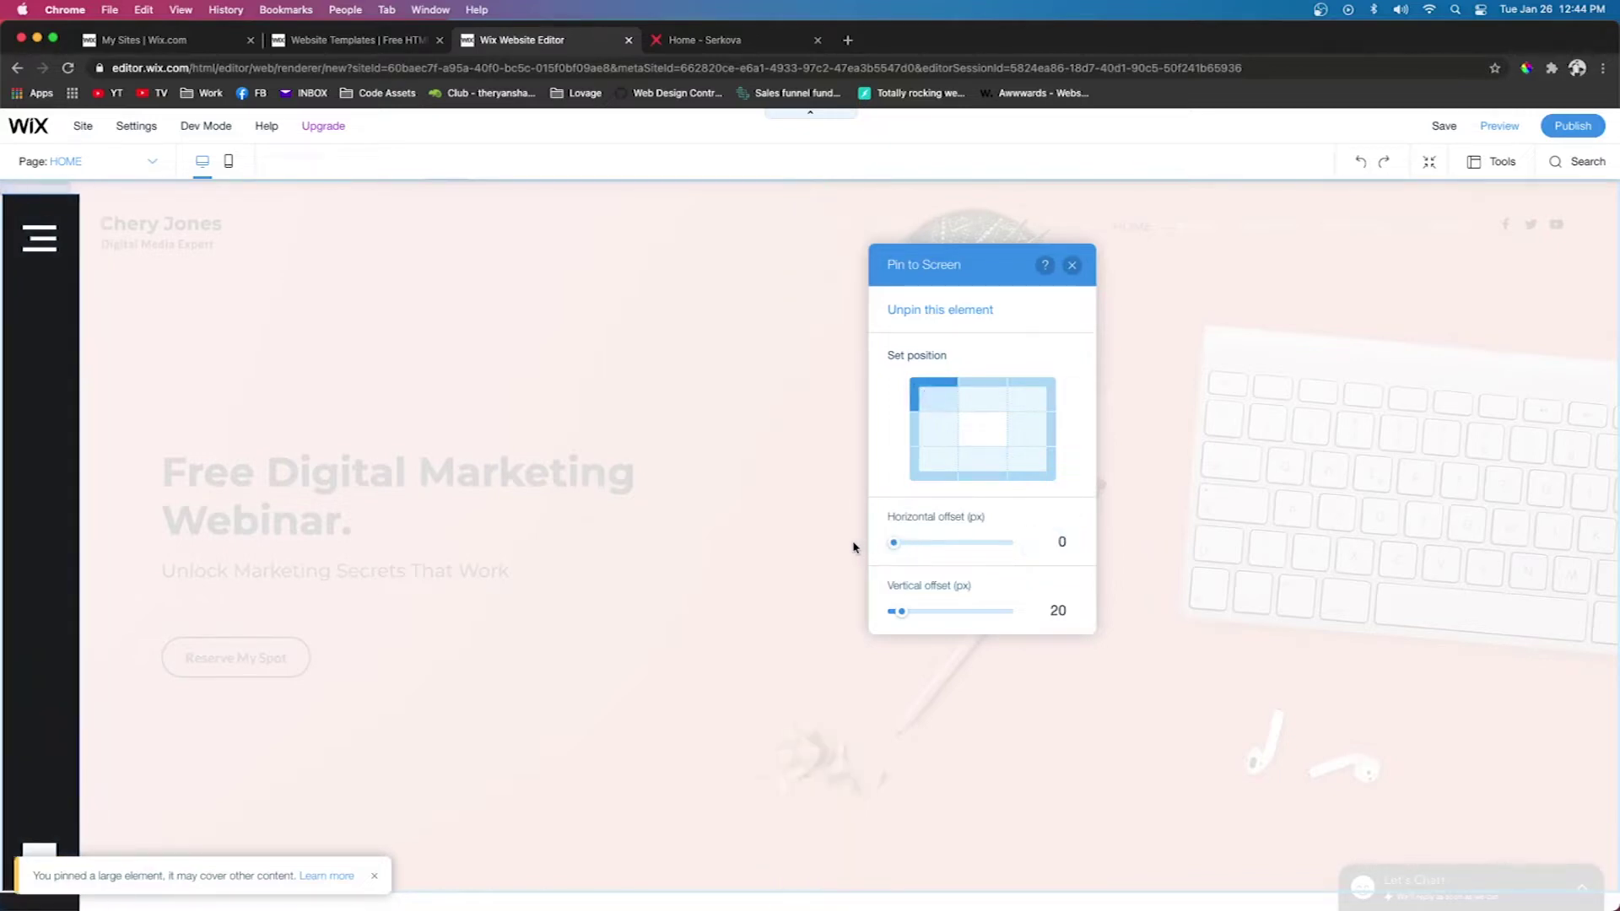
left_click_drag(900, 618, 755, 616)
left_click(762, 606)
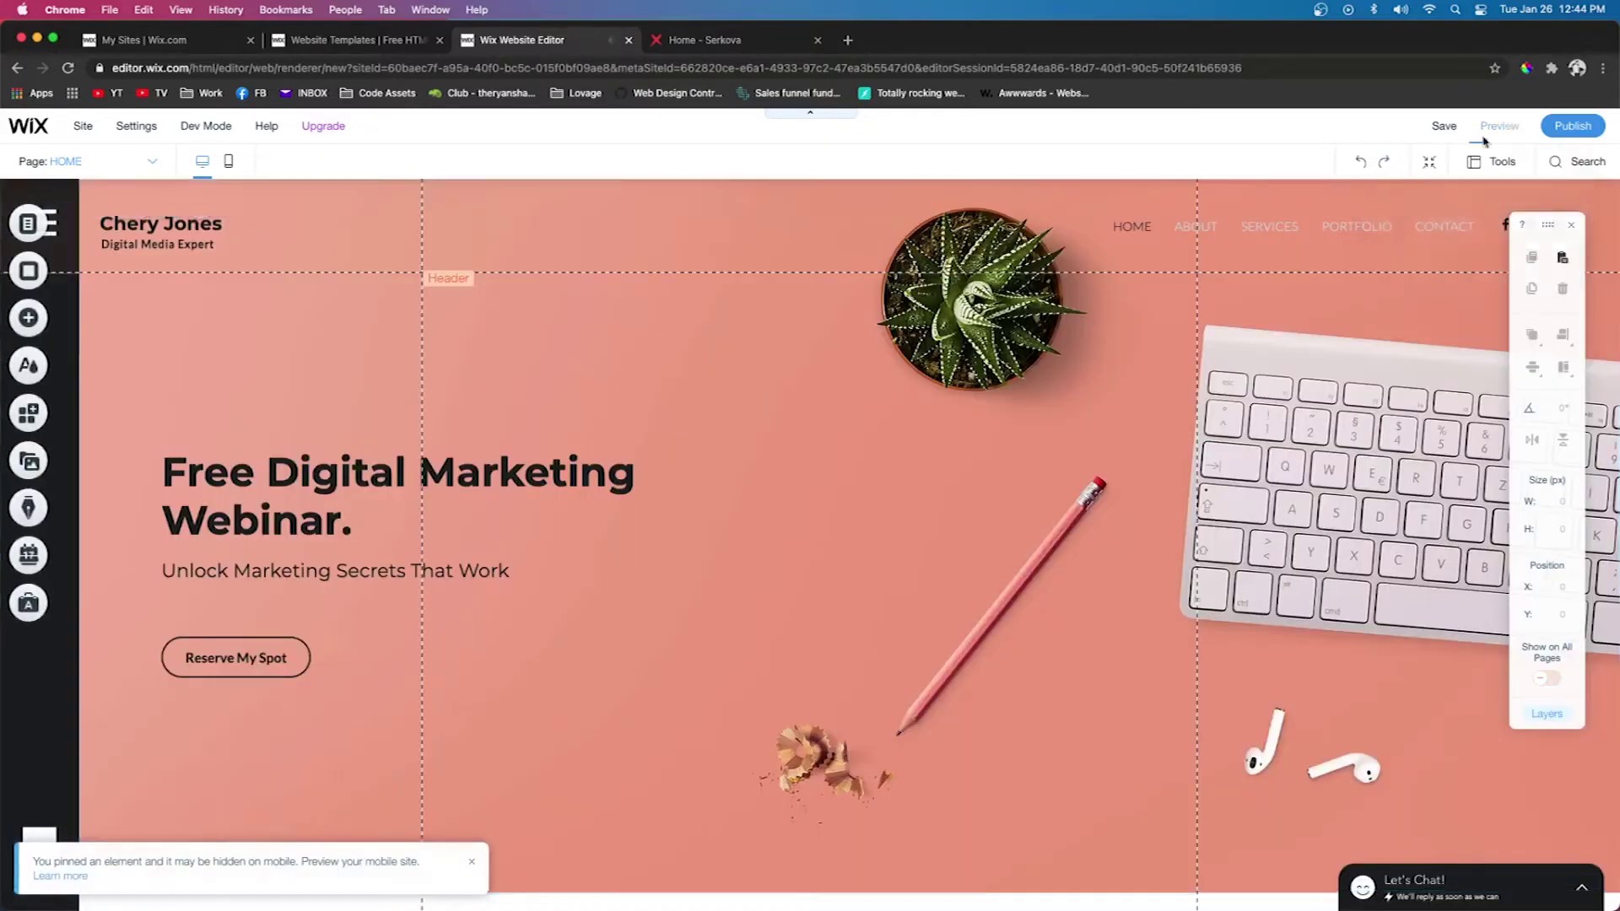
left_click(1499, 126)
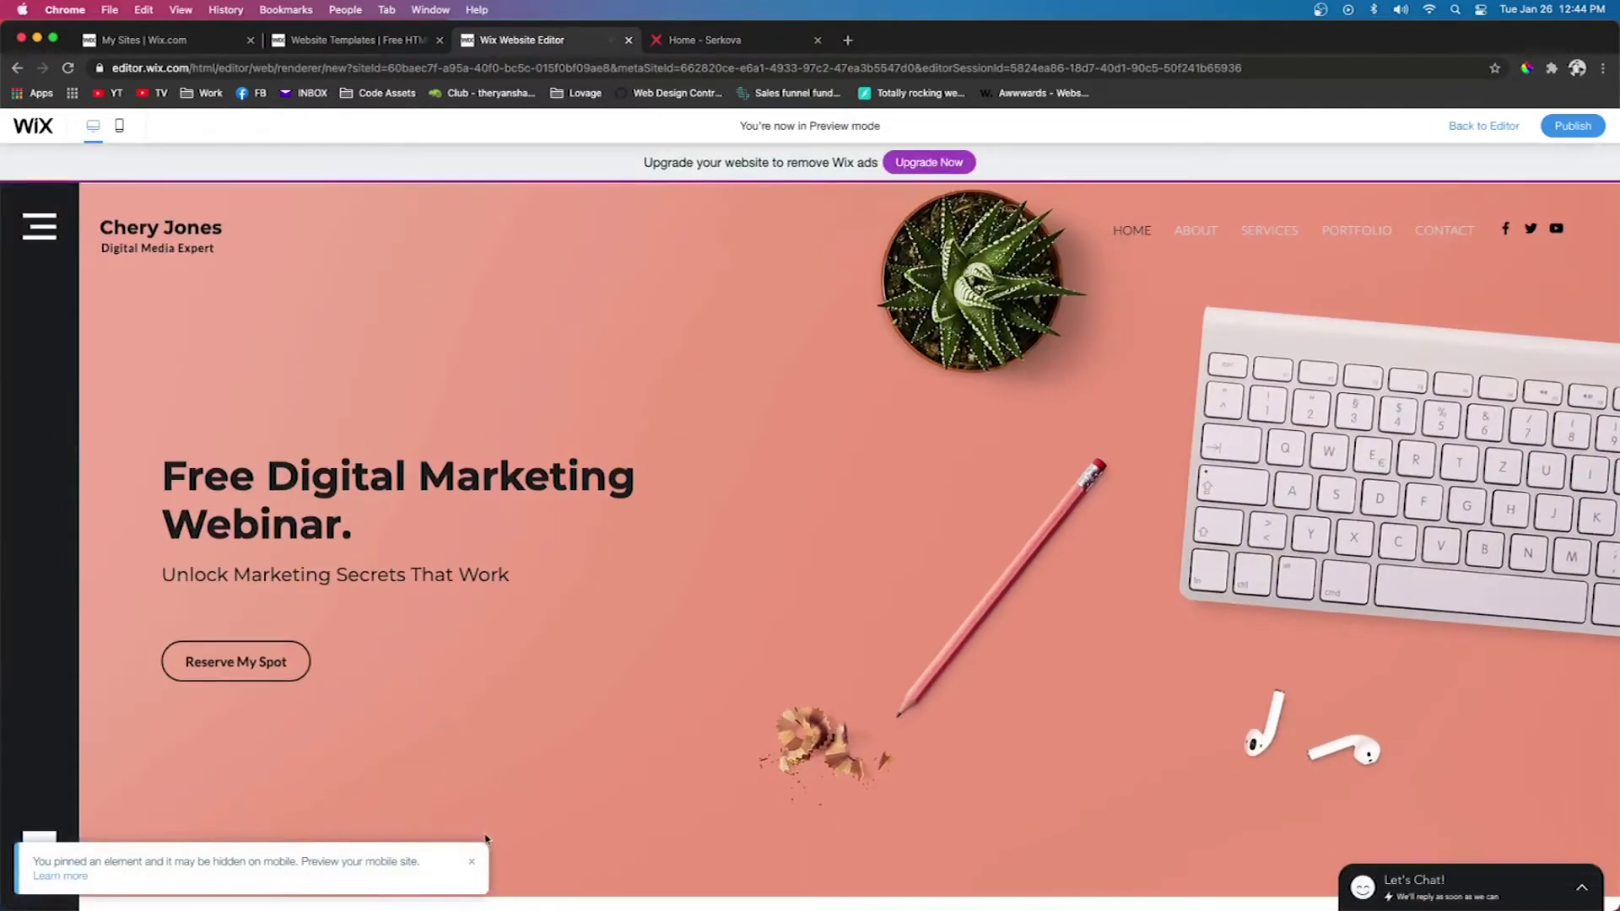
left_click(473, 861)
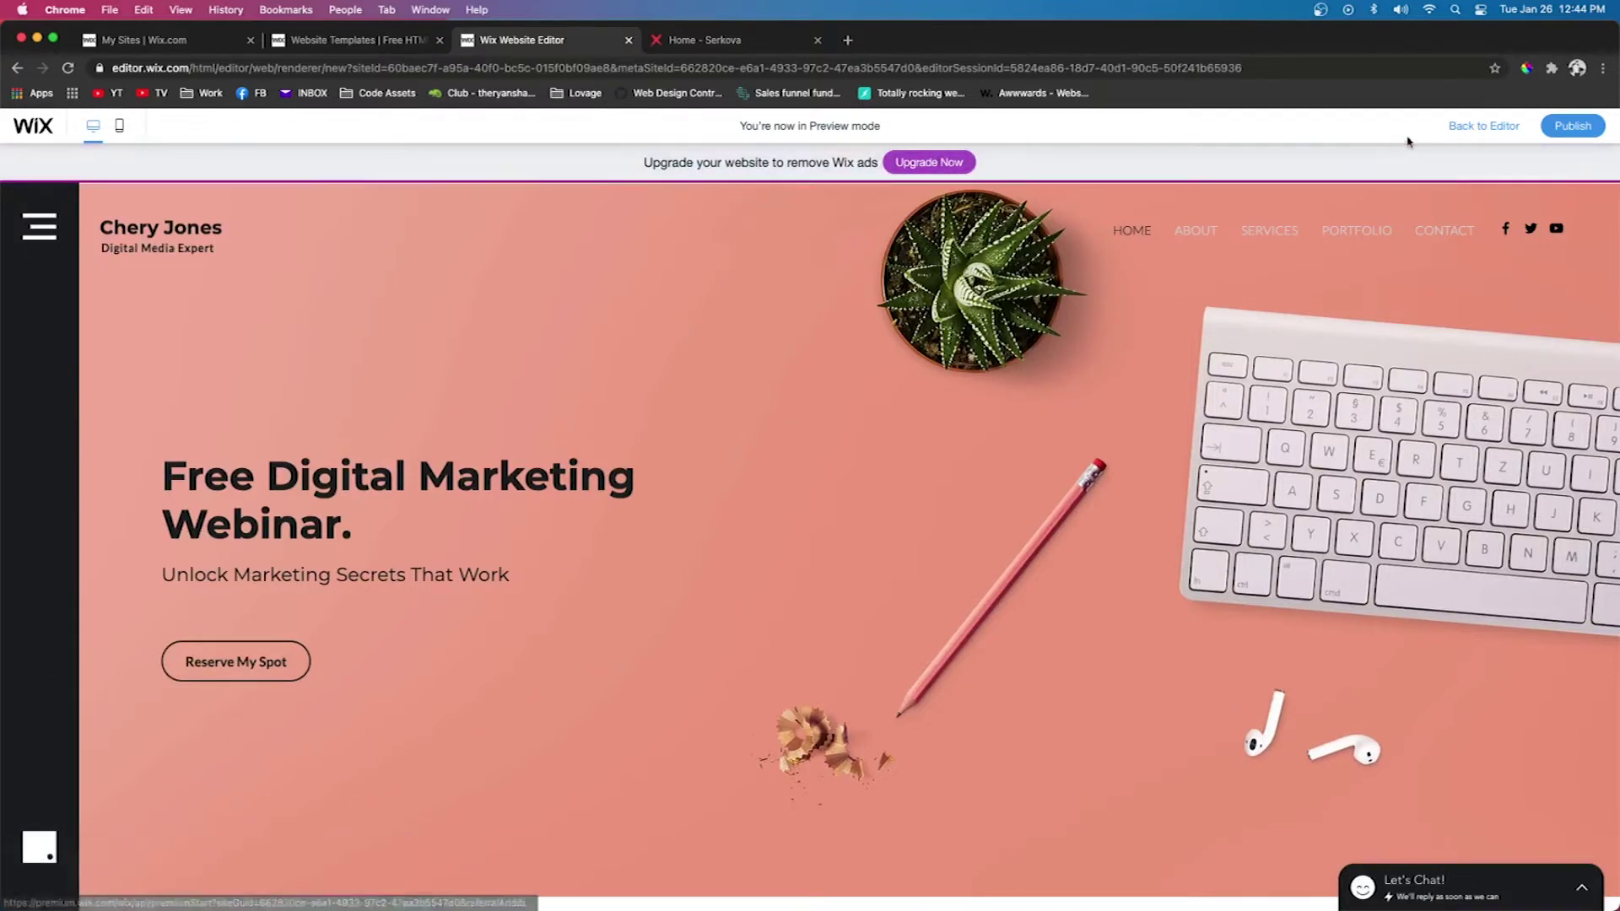
left_click(1492, 128)
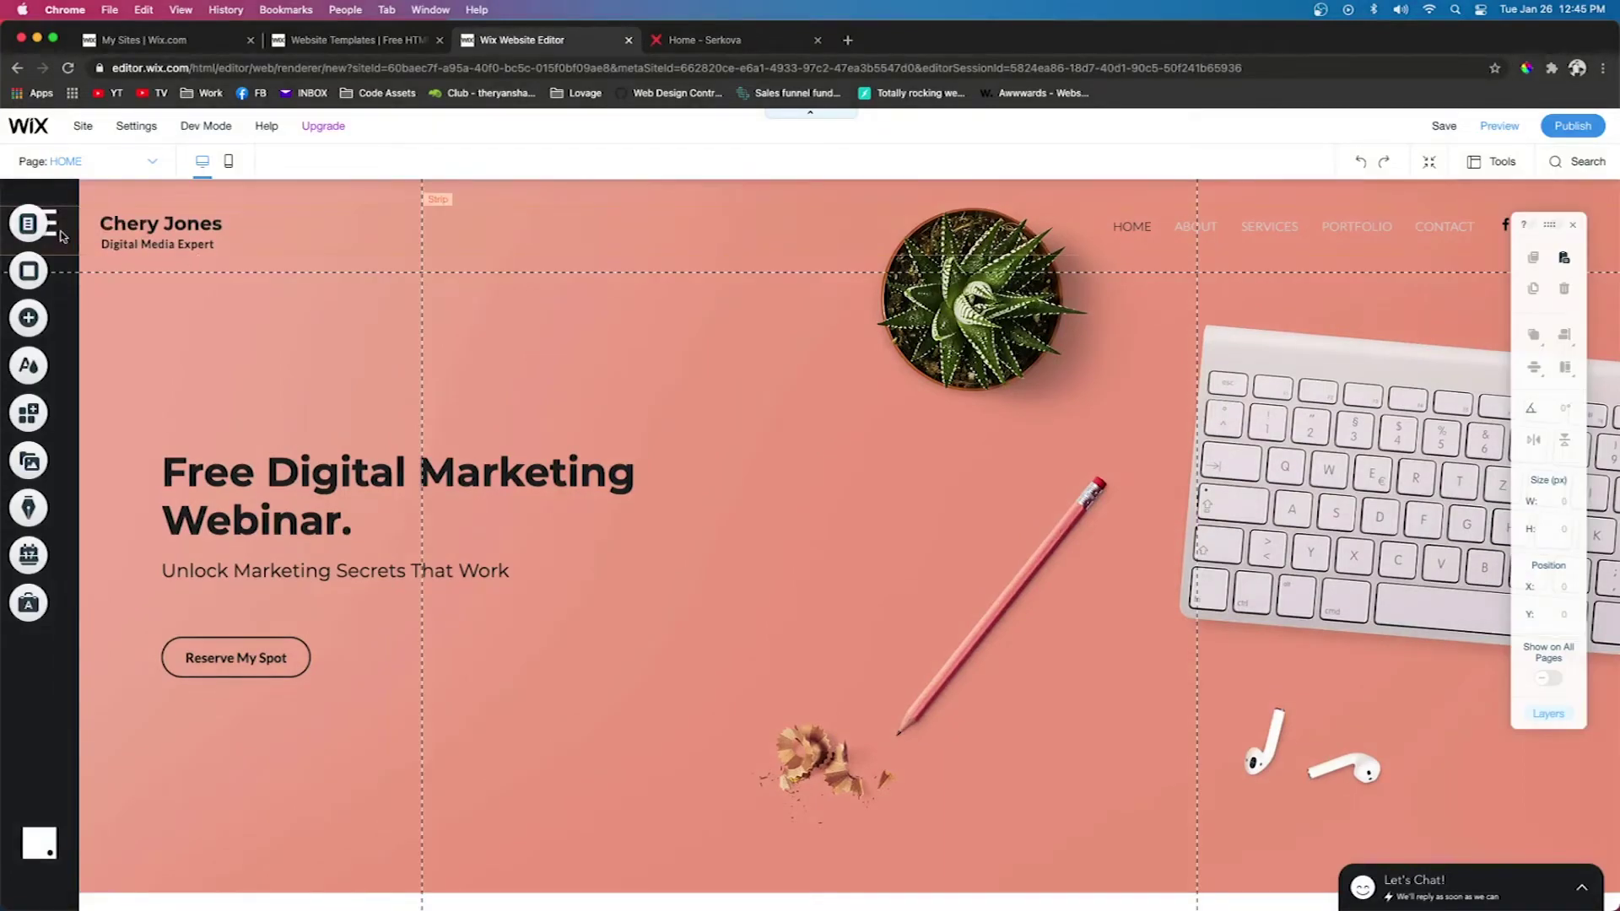
Add a Subscribe (Sidebar) lightbox and dock it on the left side
left_click(29, 320)
mouse_move(103, 409)
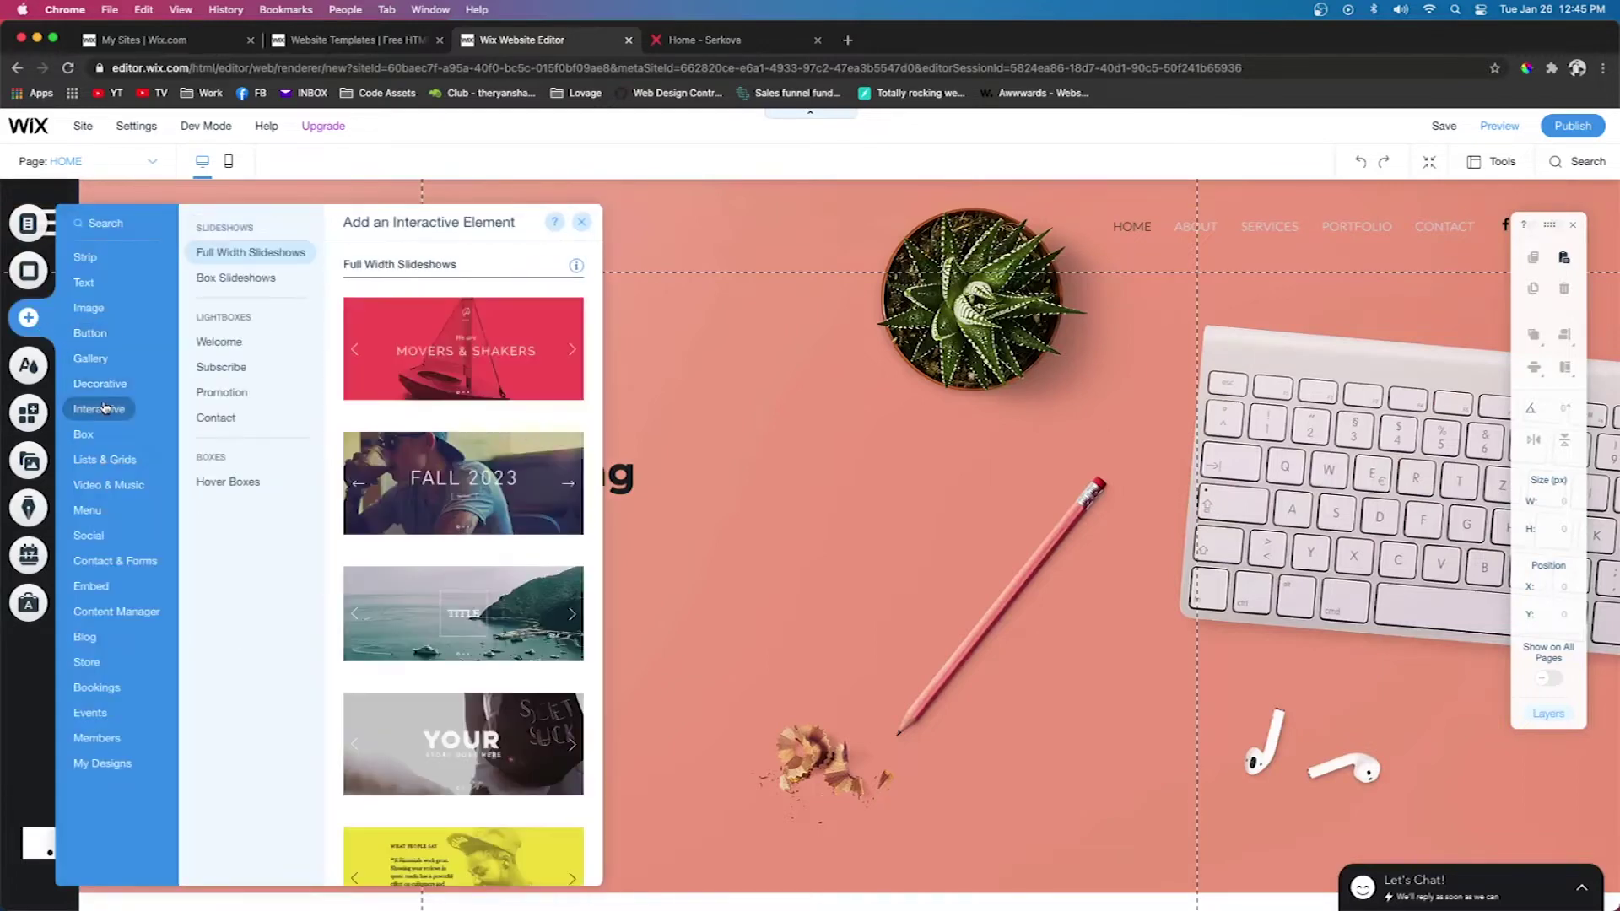
left_click(221, 367)
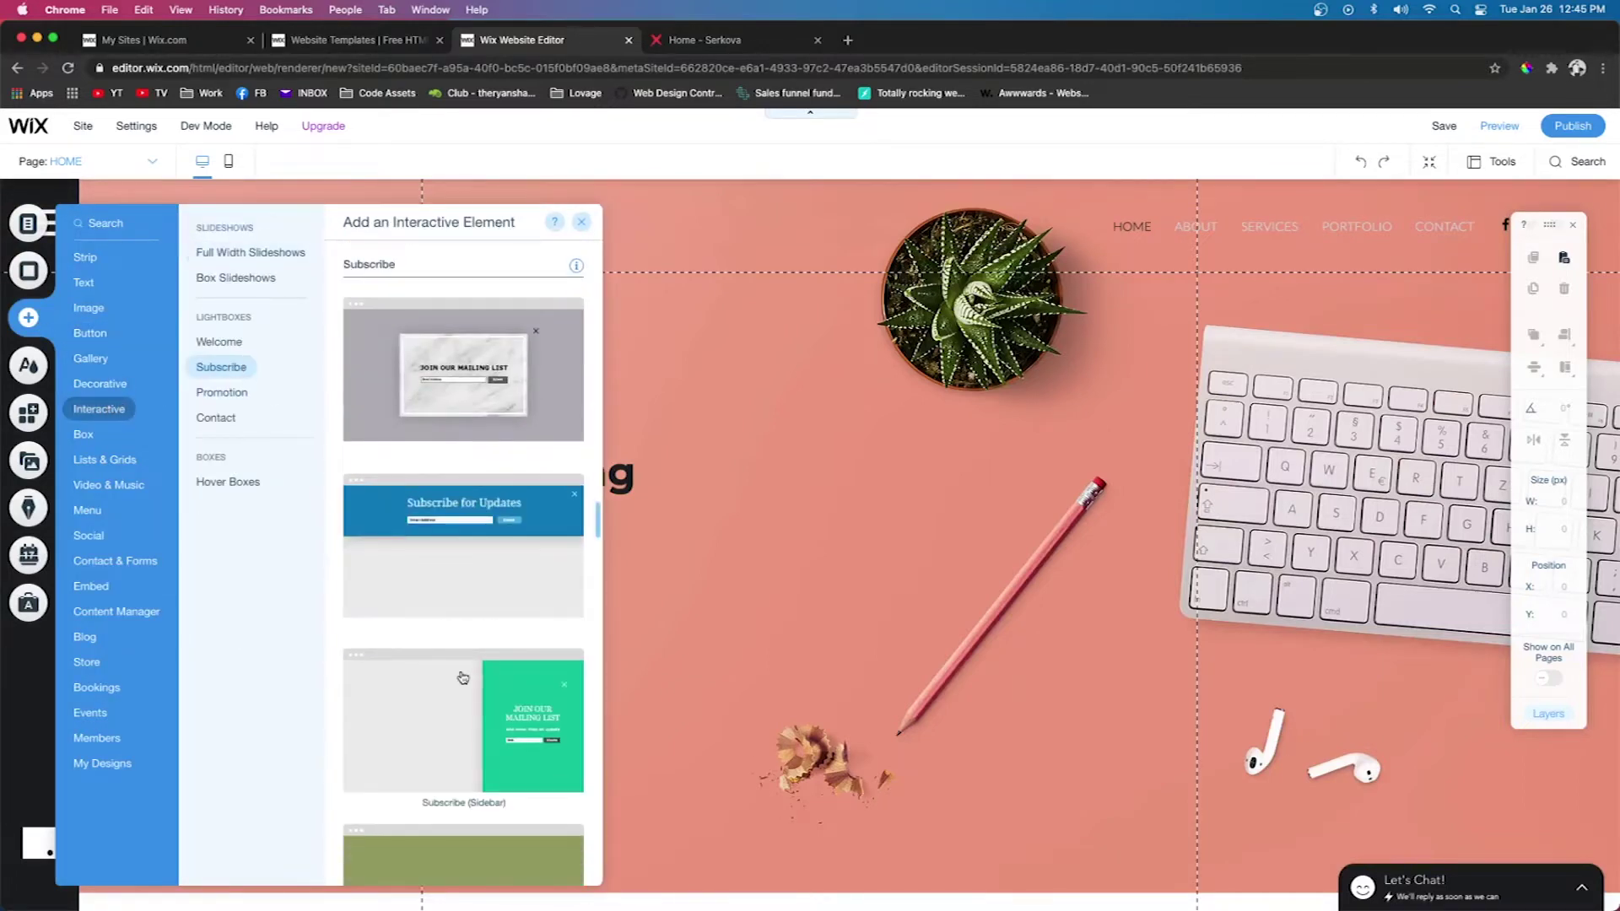
left_click(901, 463)
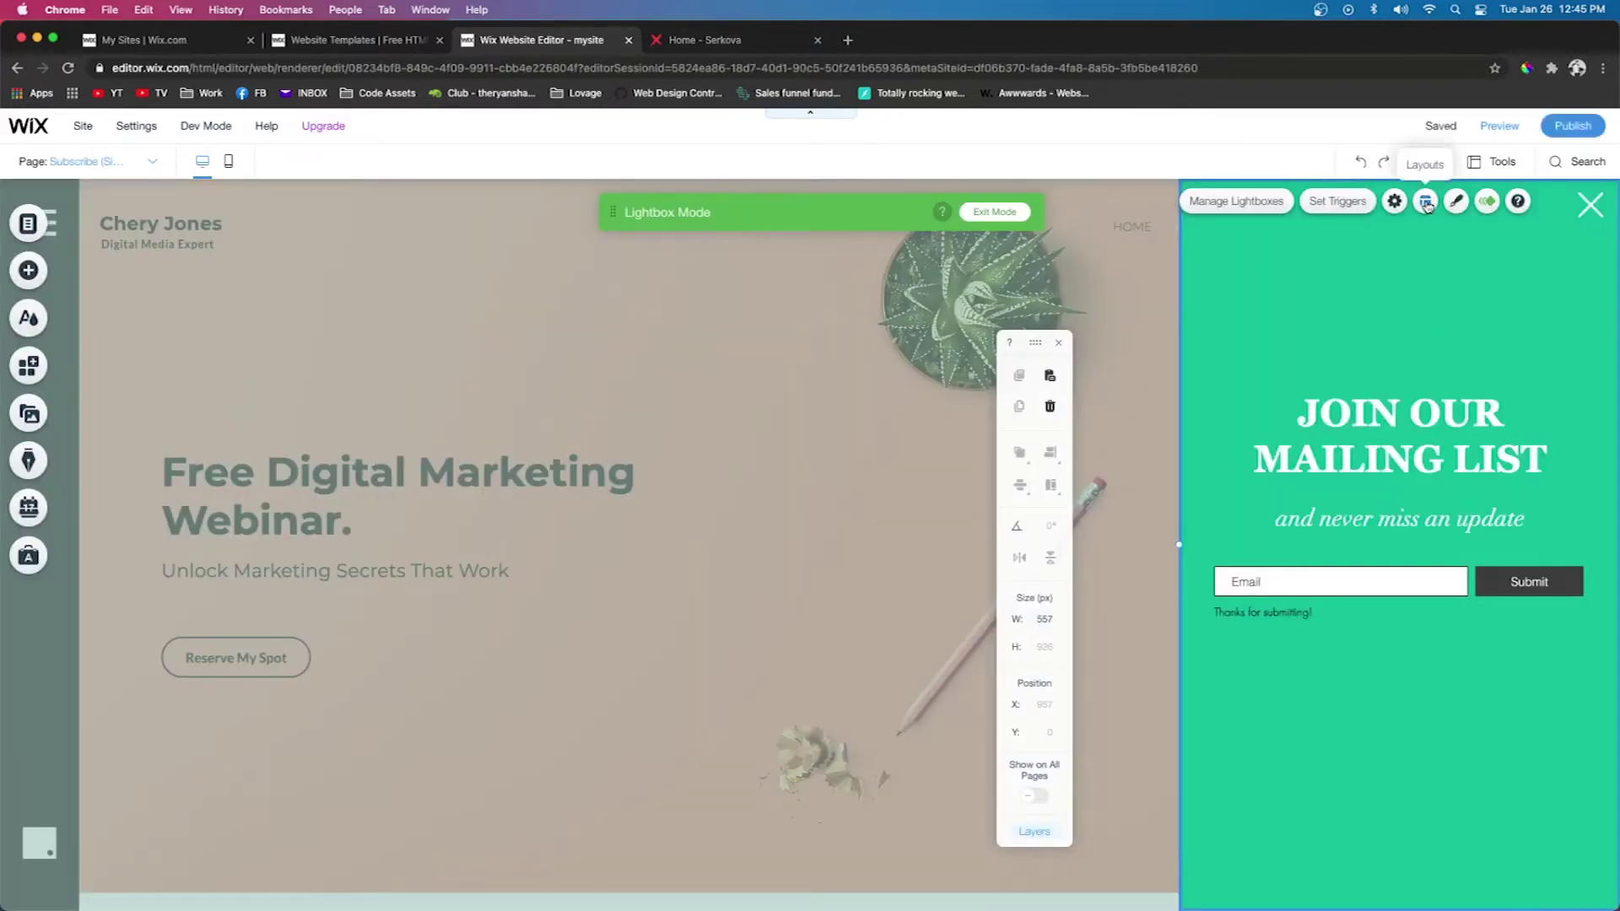
left_click(1425, 203)
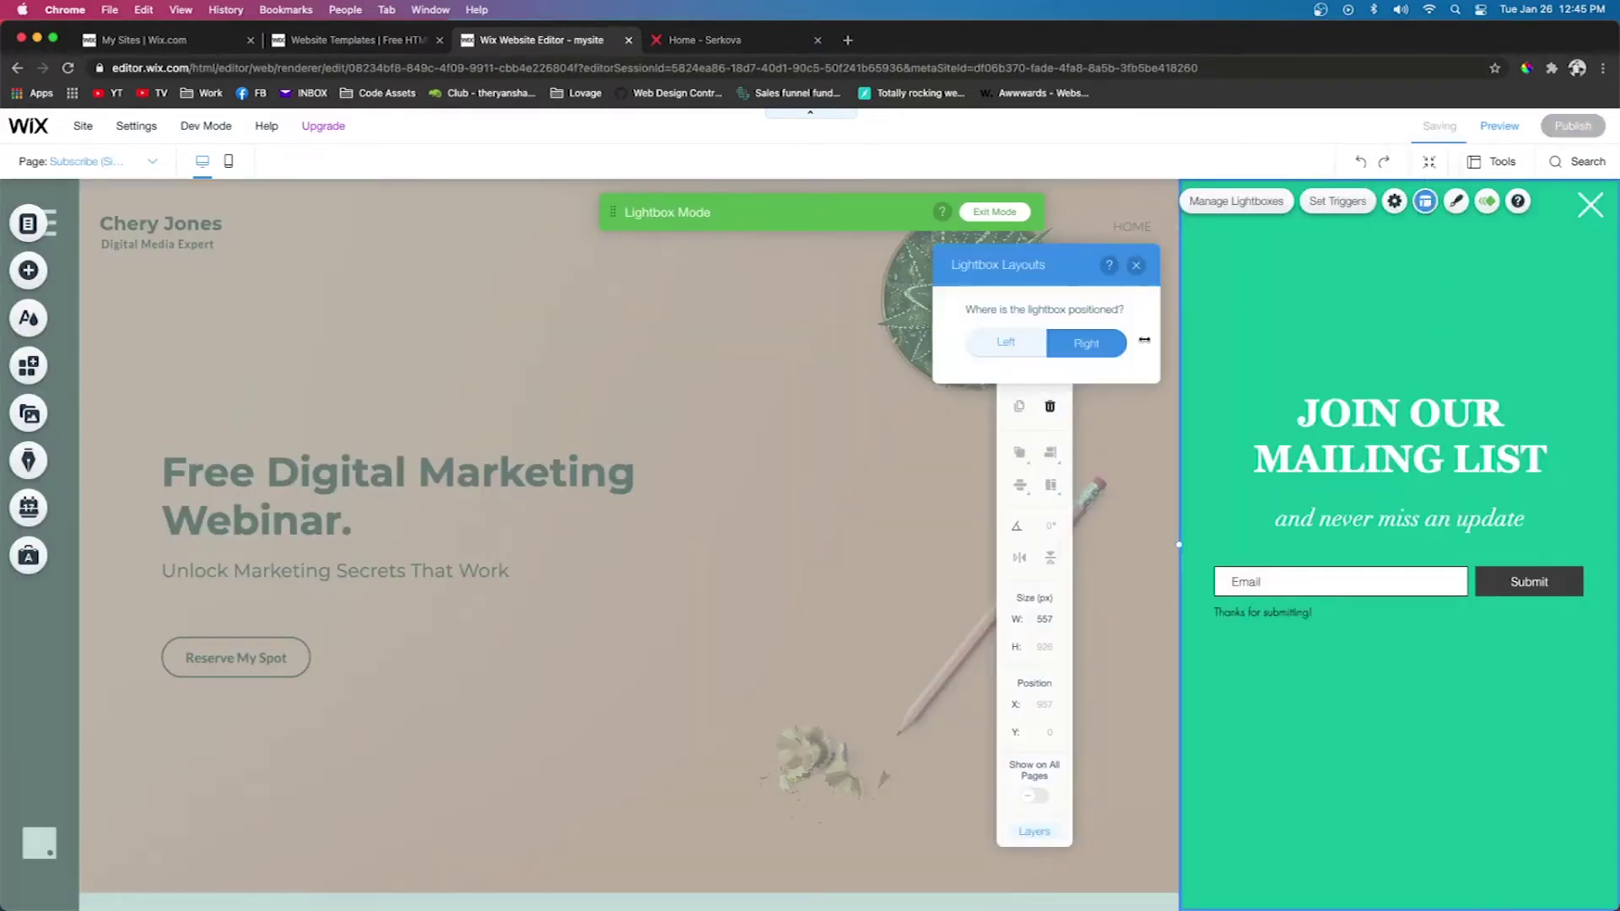
left_click(1006, 346)
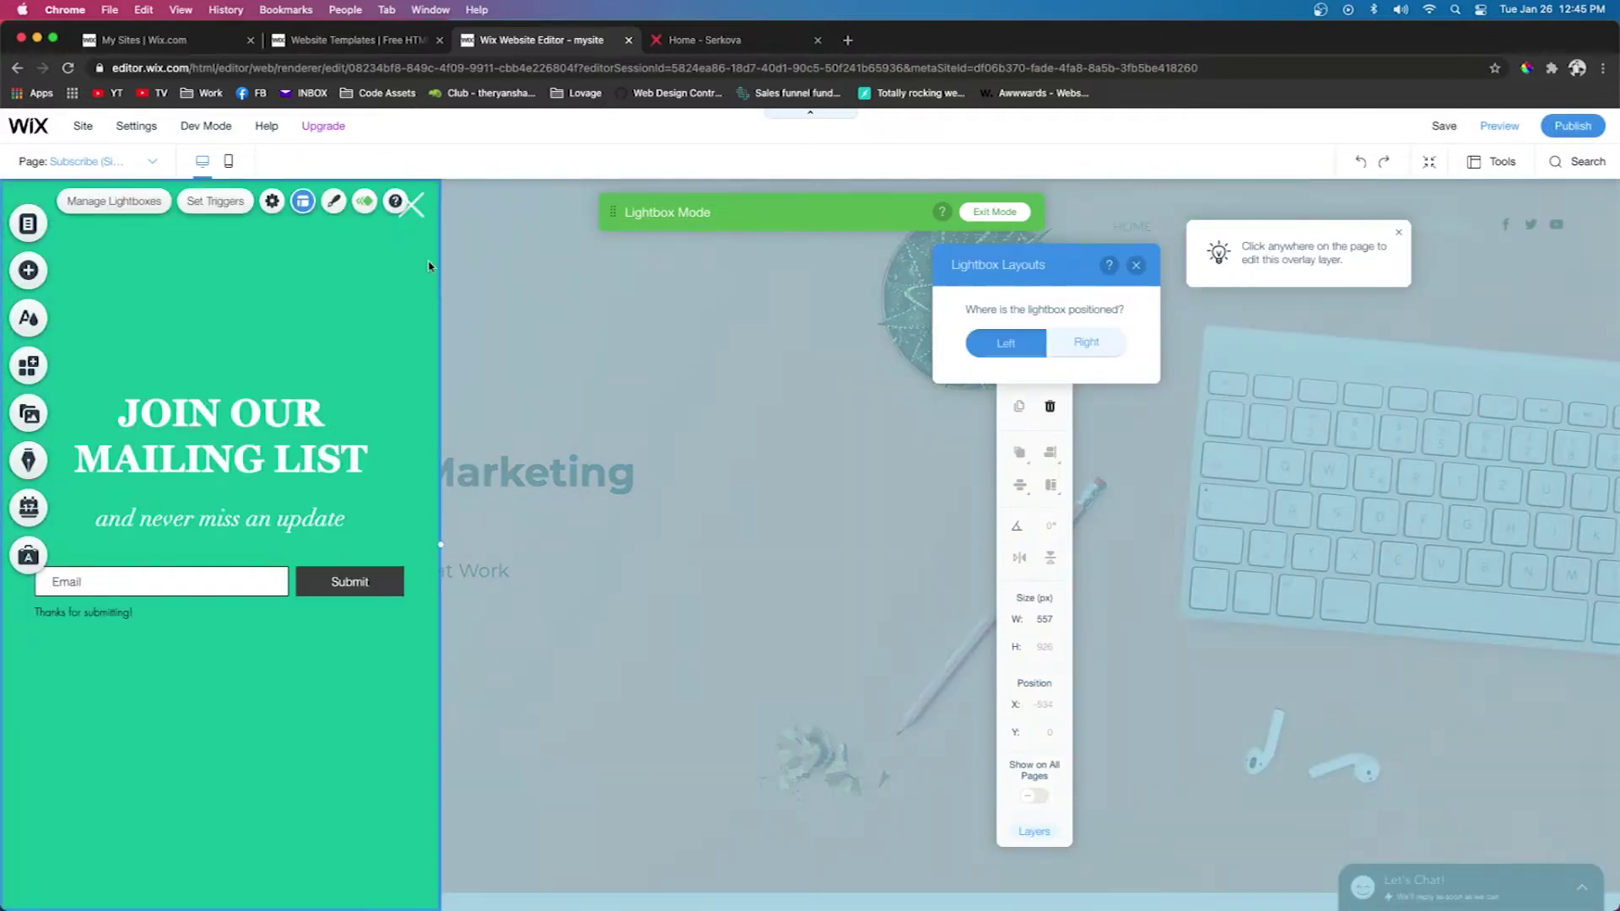
Set the lightbox not to auto-display on pages and select its name for renaming
left_click(226, 203)
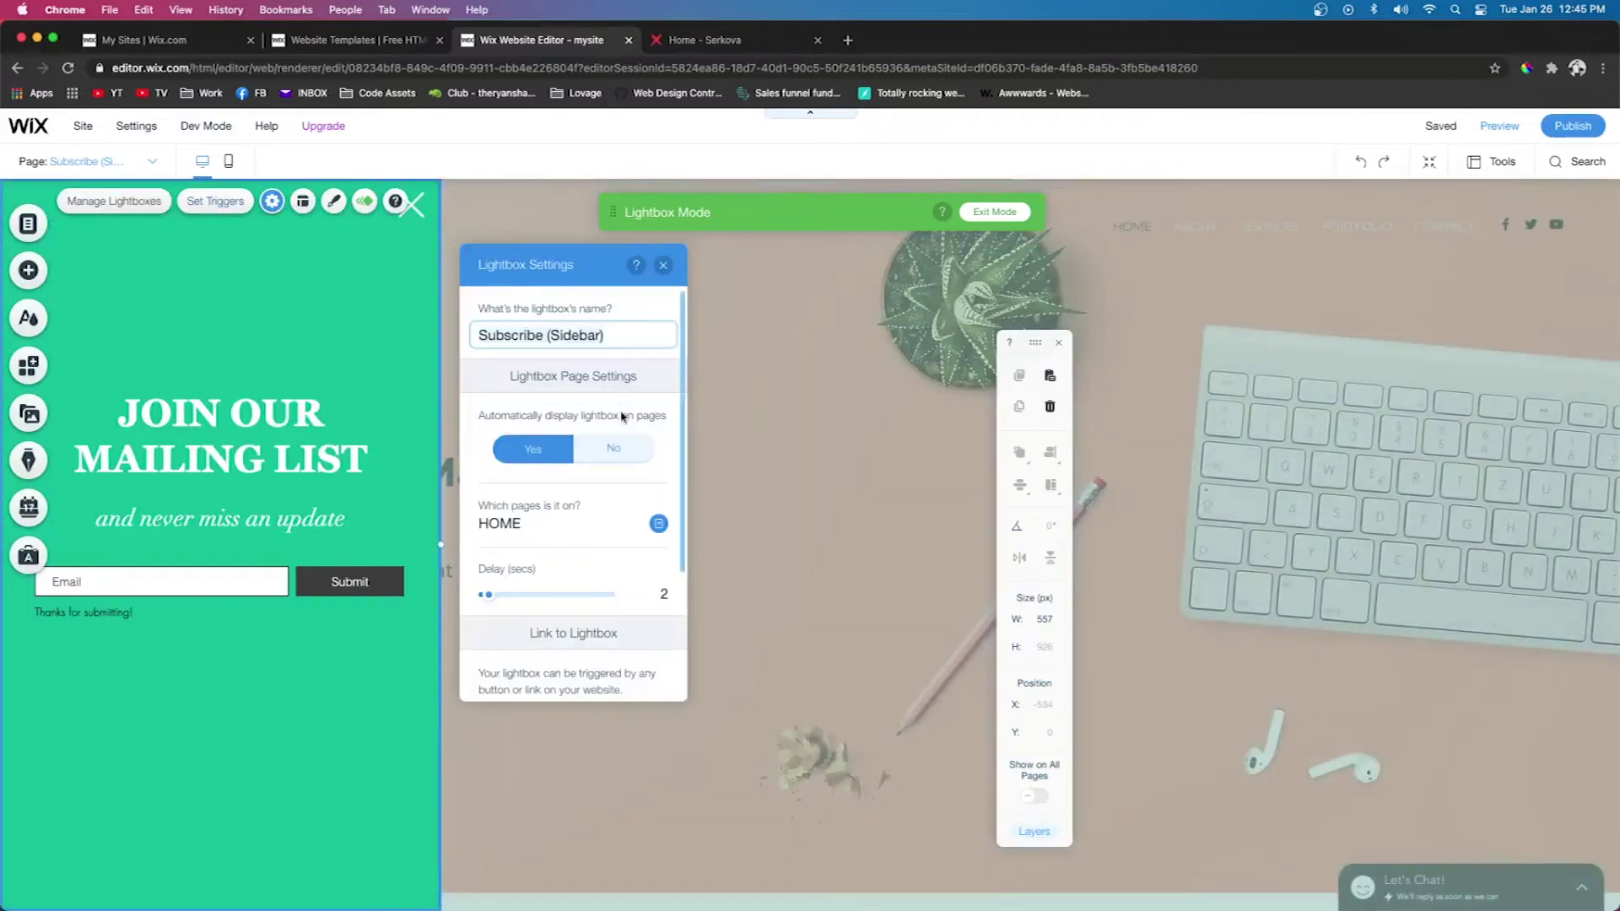
left_click(608, 448)
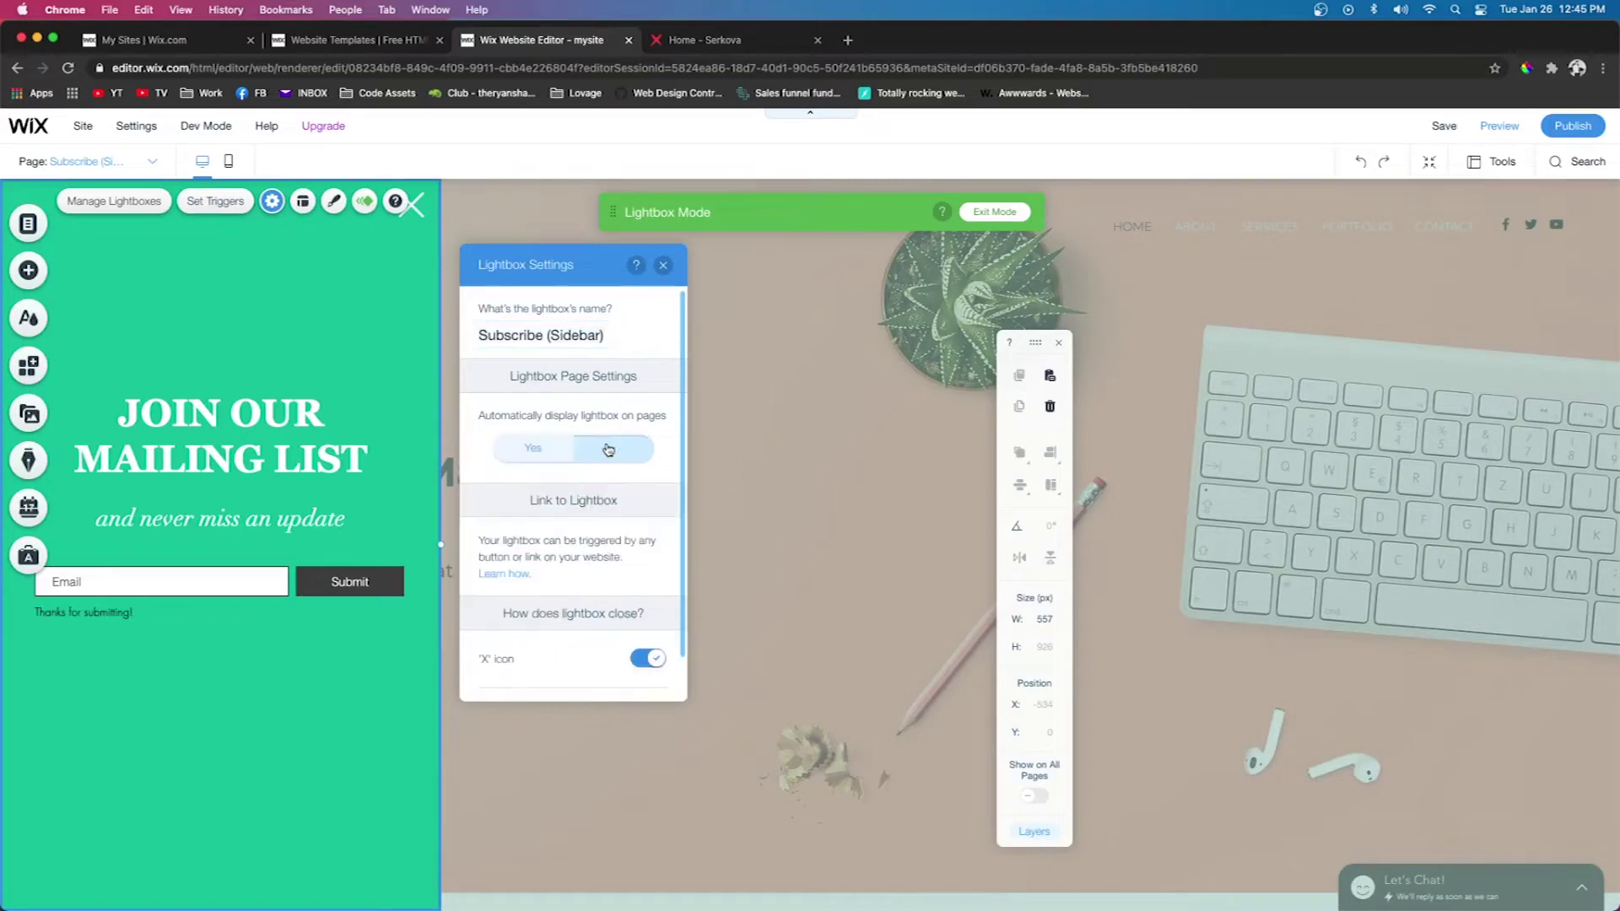
triple_click(618, 334)
Name the lightbox MENU and delete its mailing list heading, subtitle and email form
type("MENU")
left_click(248, 405)
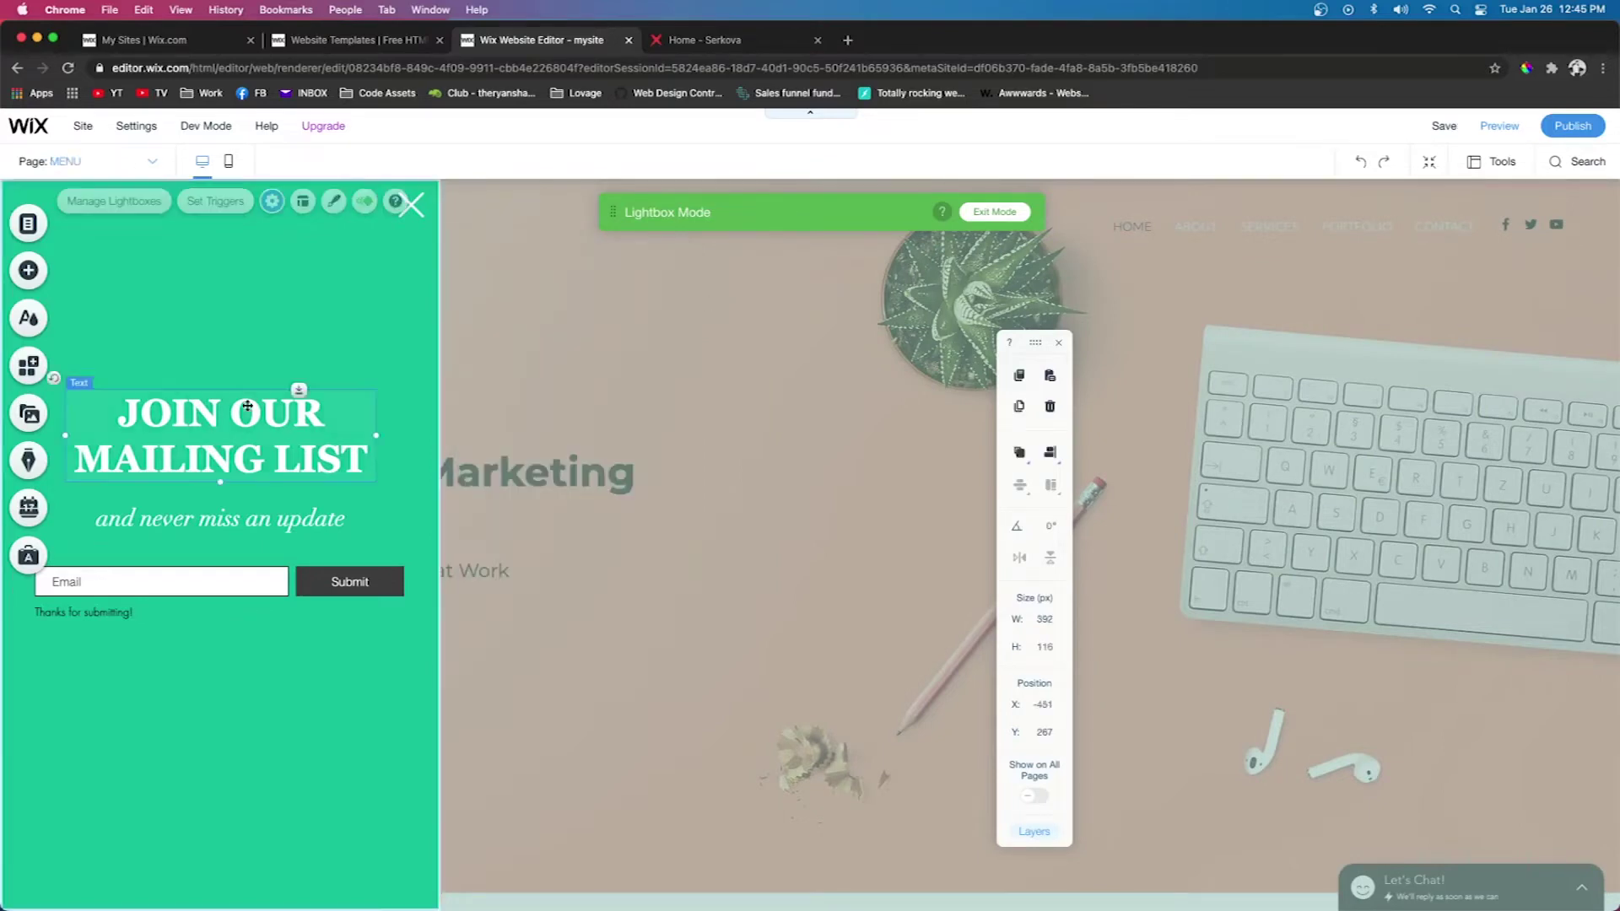
key("Delete")
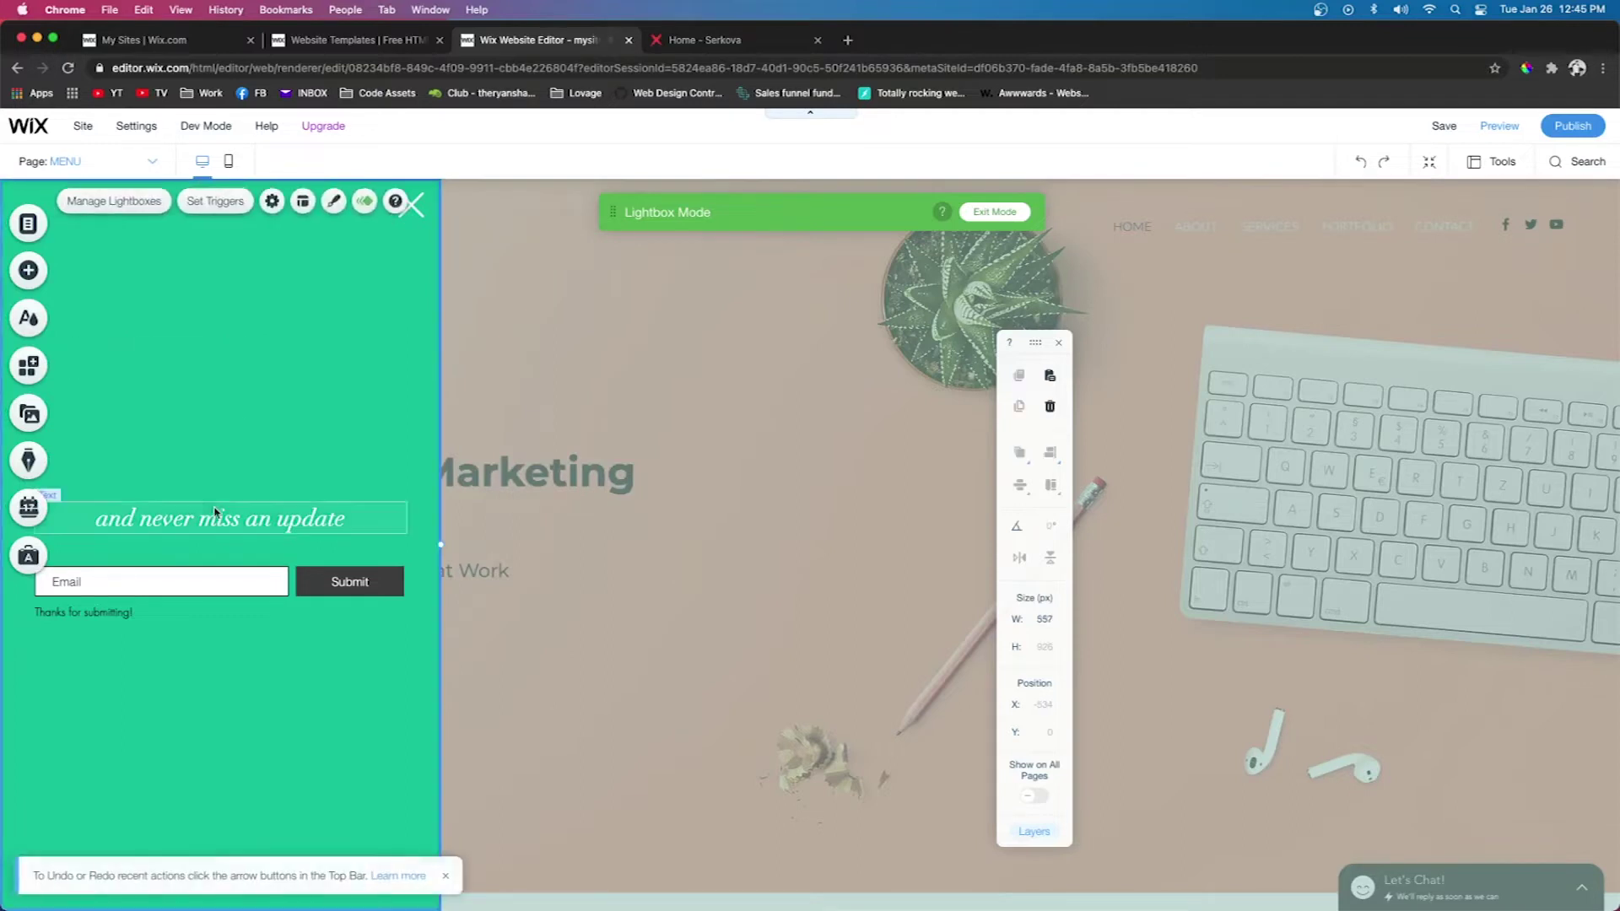
left_click(215, 514)
key("Delete")
left_click(218, 588)
key("Delete")
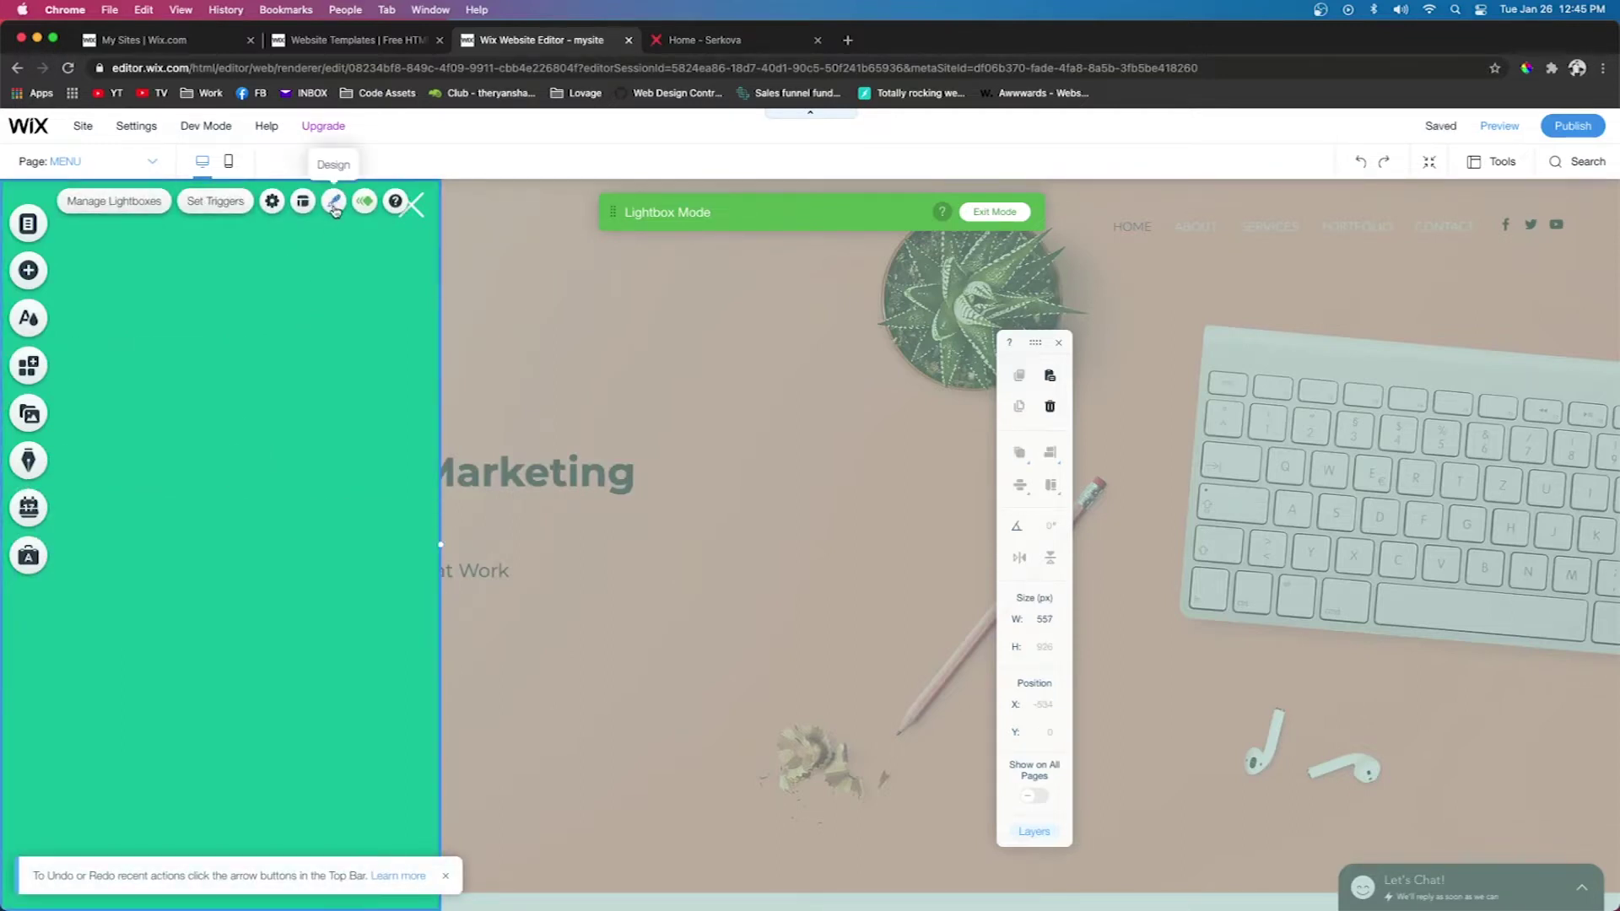
Make the MENU lightbox background near-black
left_click(334, 204)
left_click(500, 403)
left_click(547, 547)
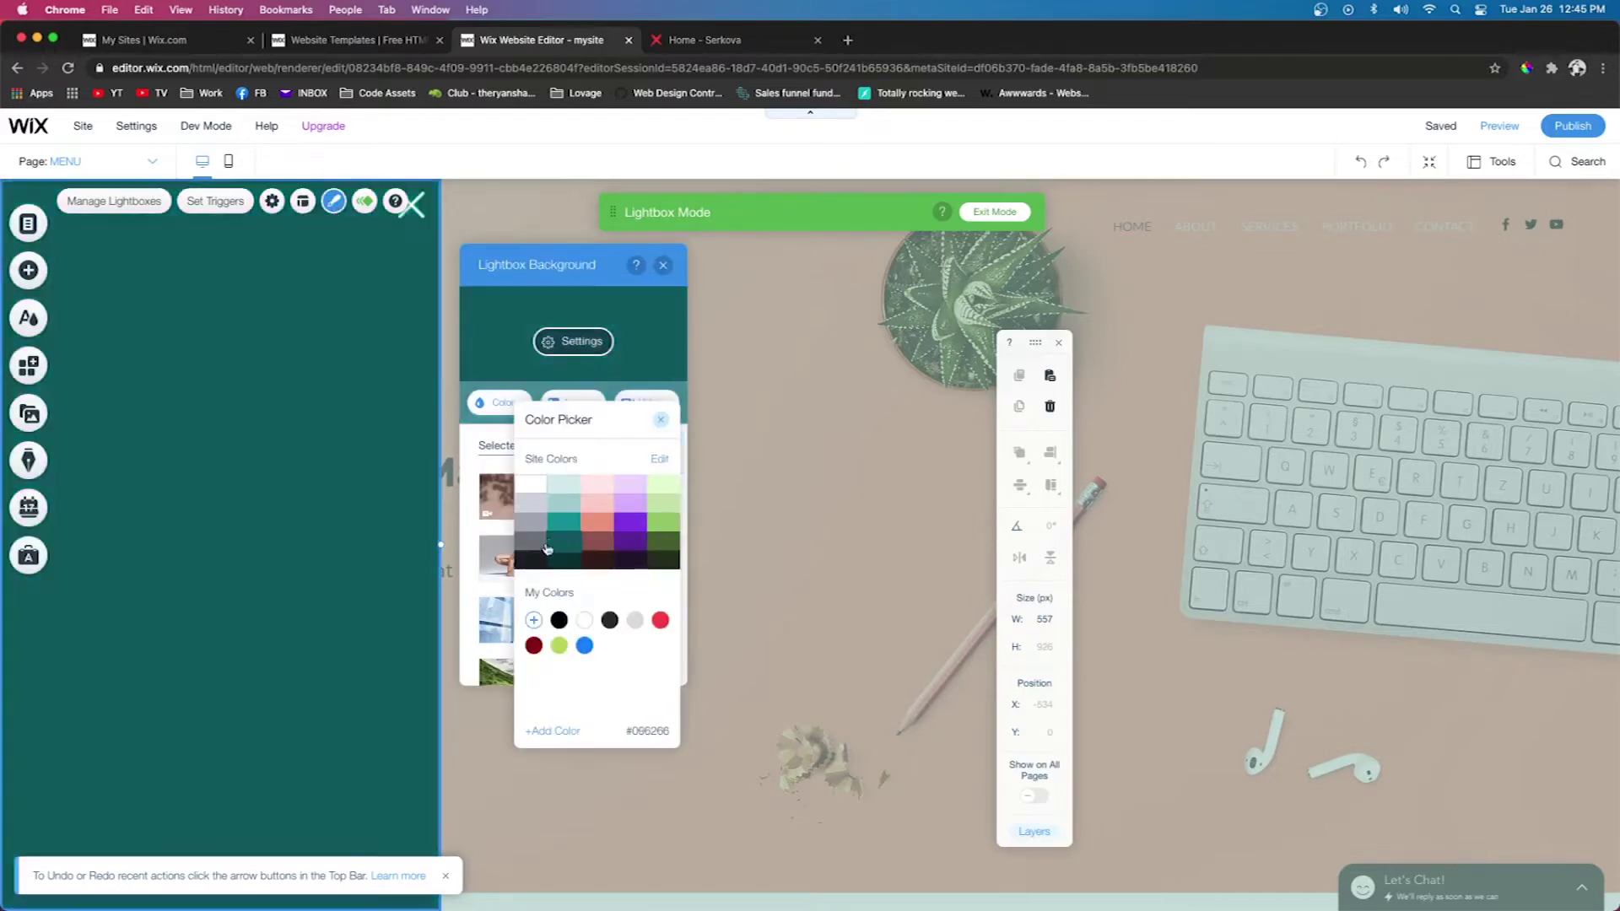
left_click(533, 560)
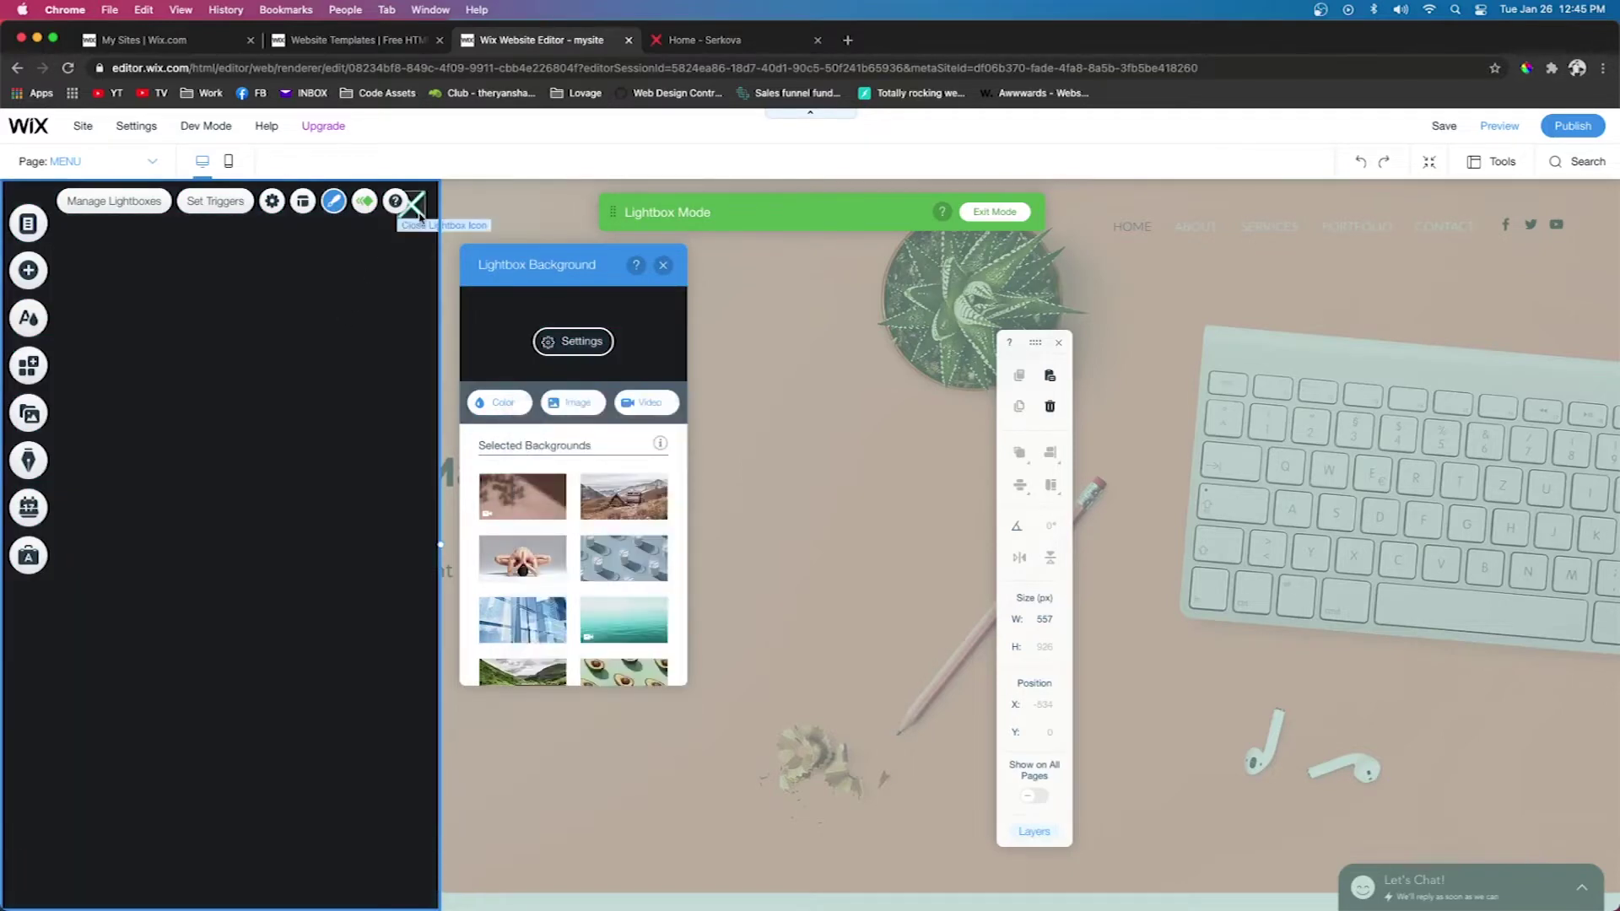
Set the close icon's border width to 0 and move it to the lightbox's left edge
left_click(418, 213)
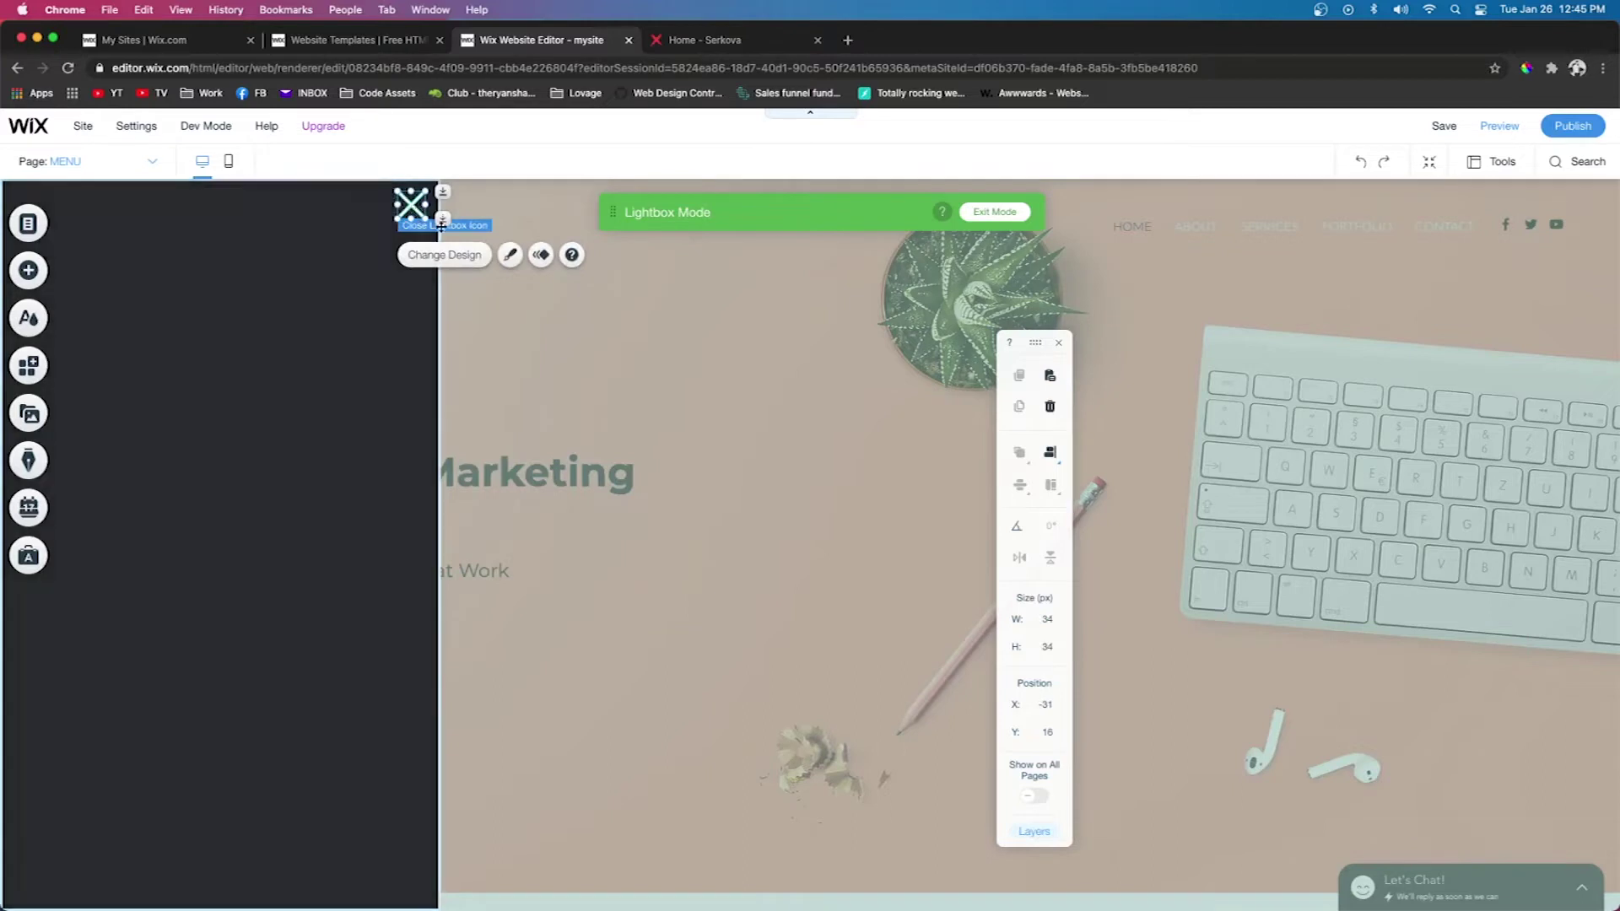
left_click(510, 254)
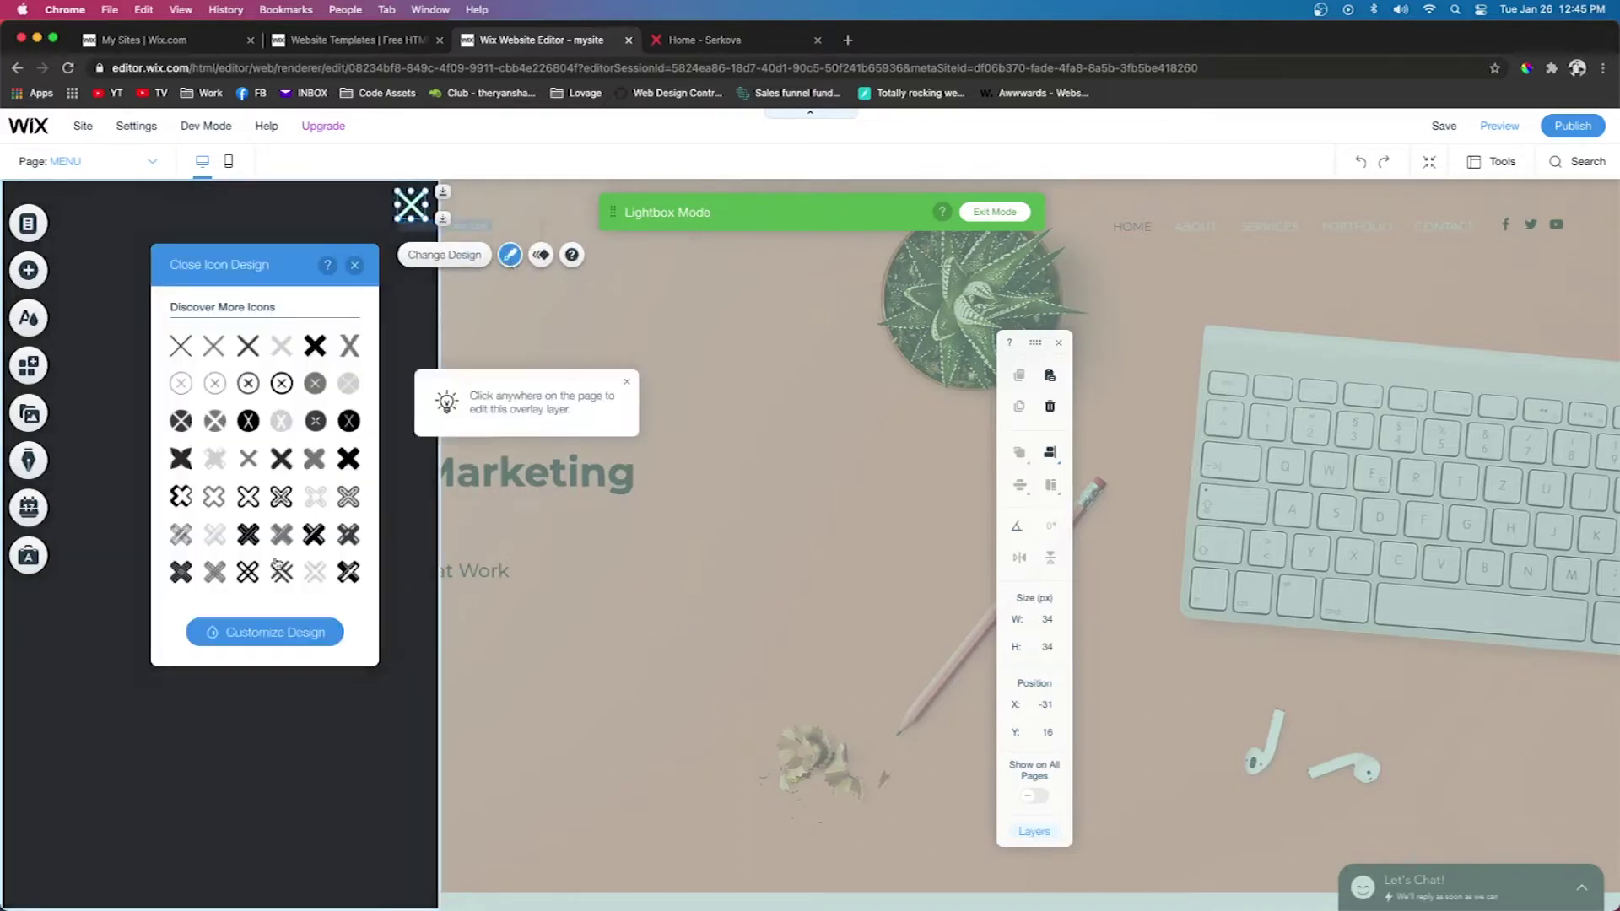
left_click(247, 634)
left_click(221, 396)
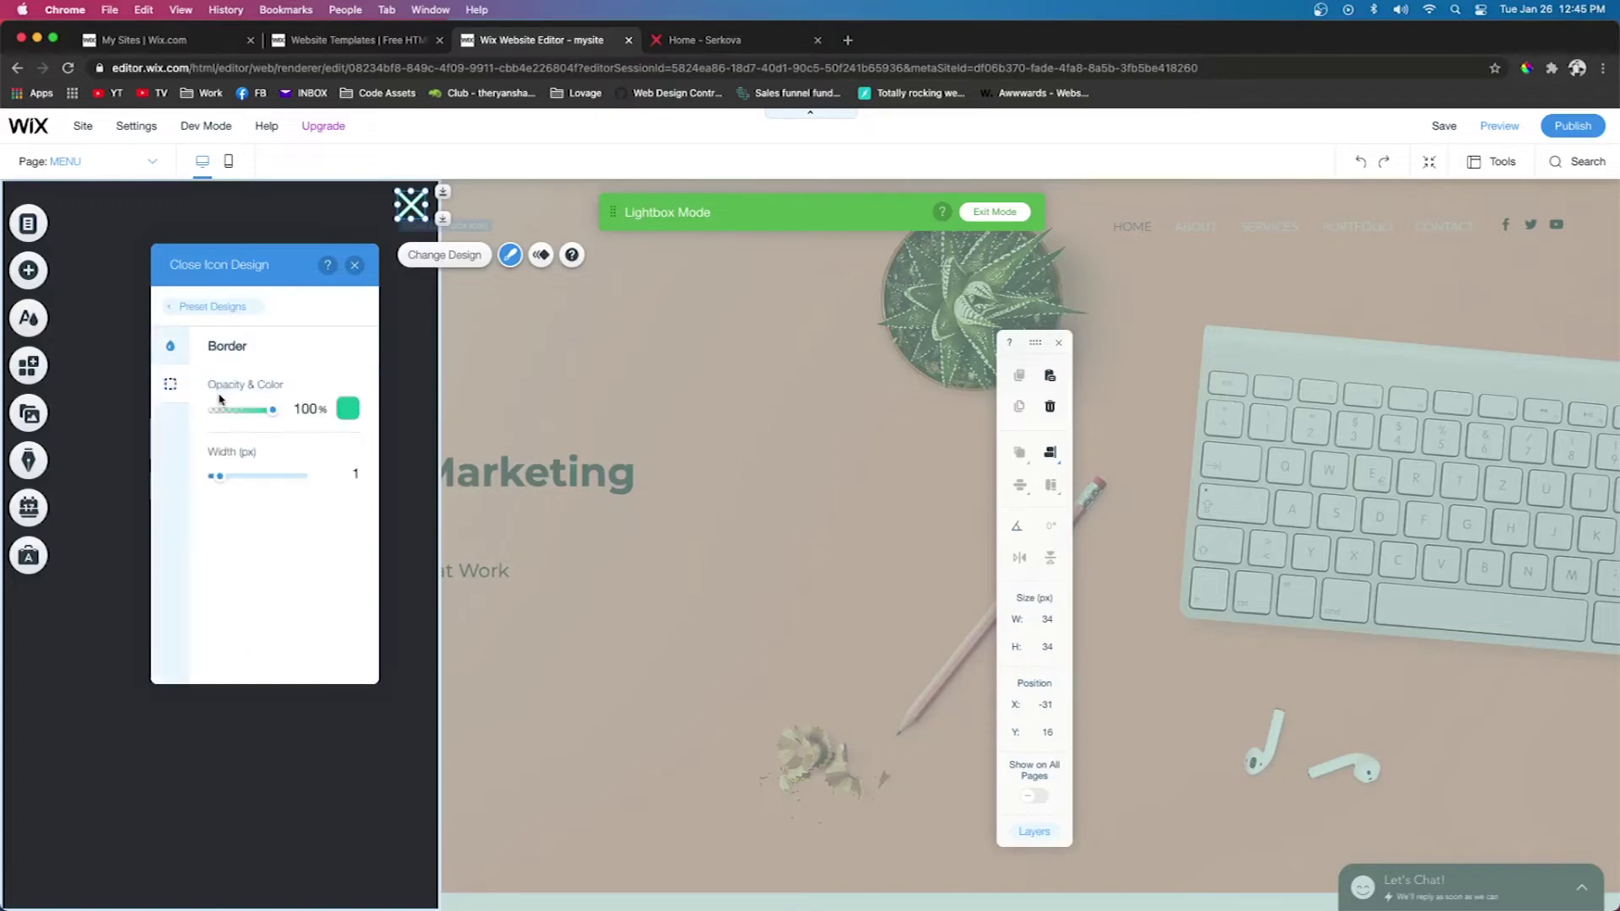
left_click_drag(218, 476, 207, 475)
left_click_drag(411, 205, 33, 251)
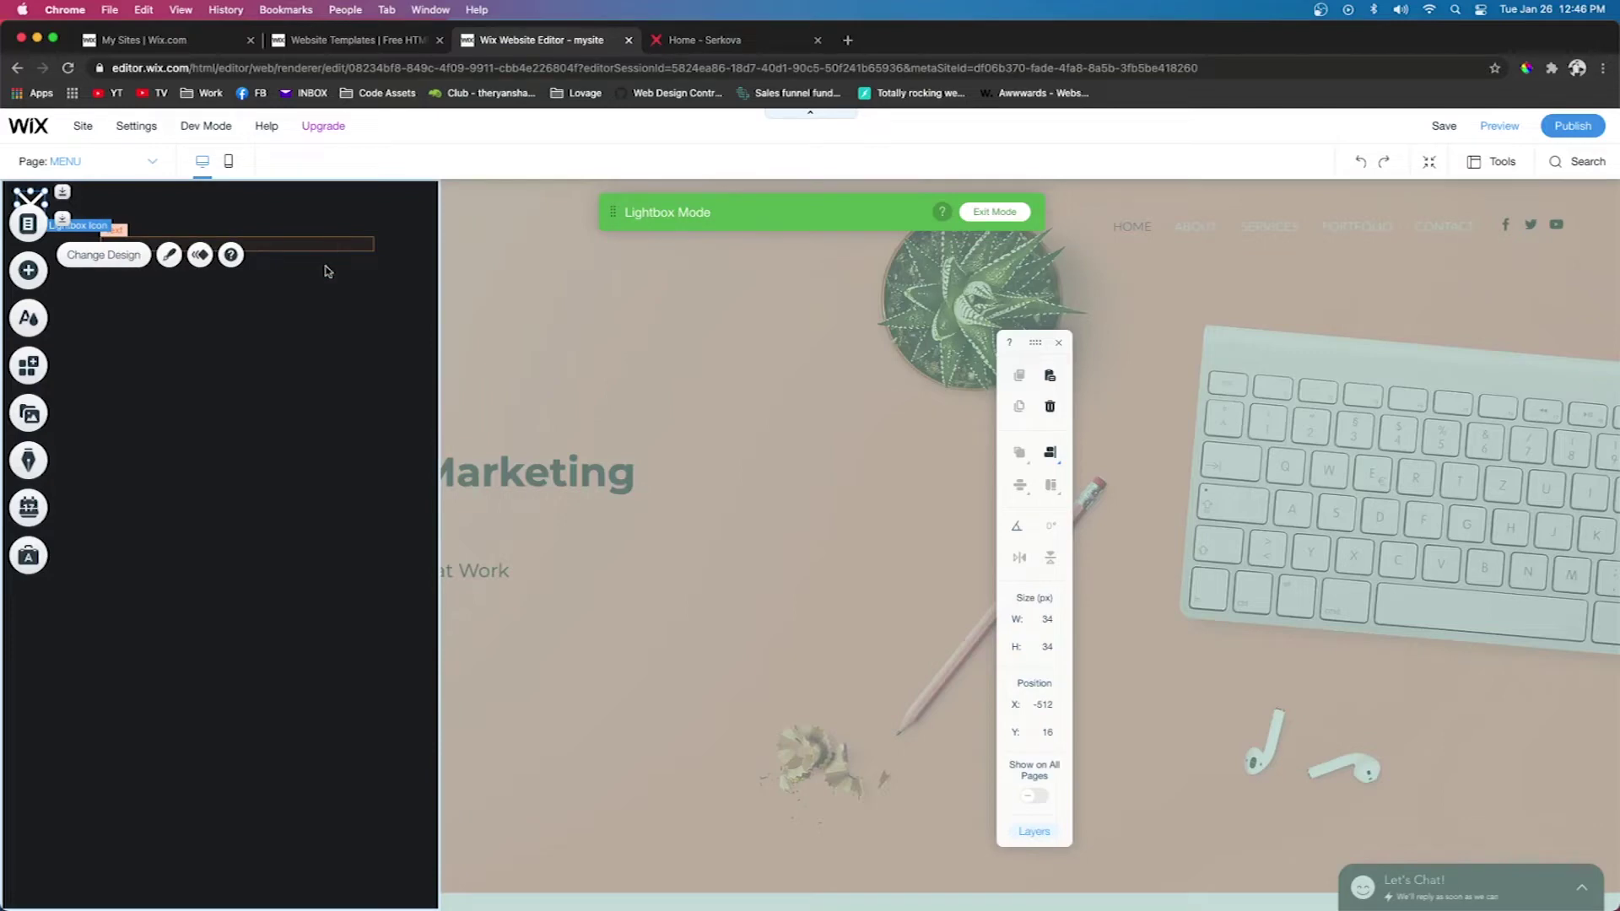
Drag a vertical menu preset listing HOME to CONTACT into the MENU lightbox
left_click(28, 274)
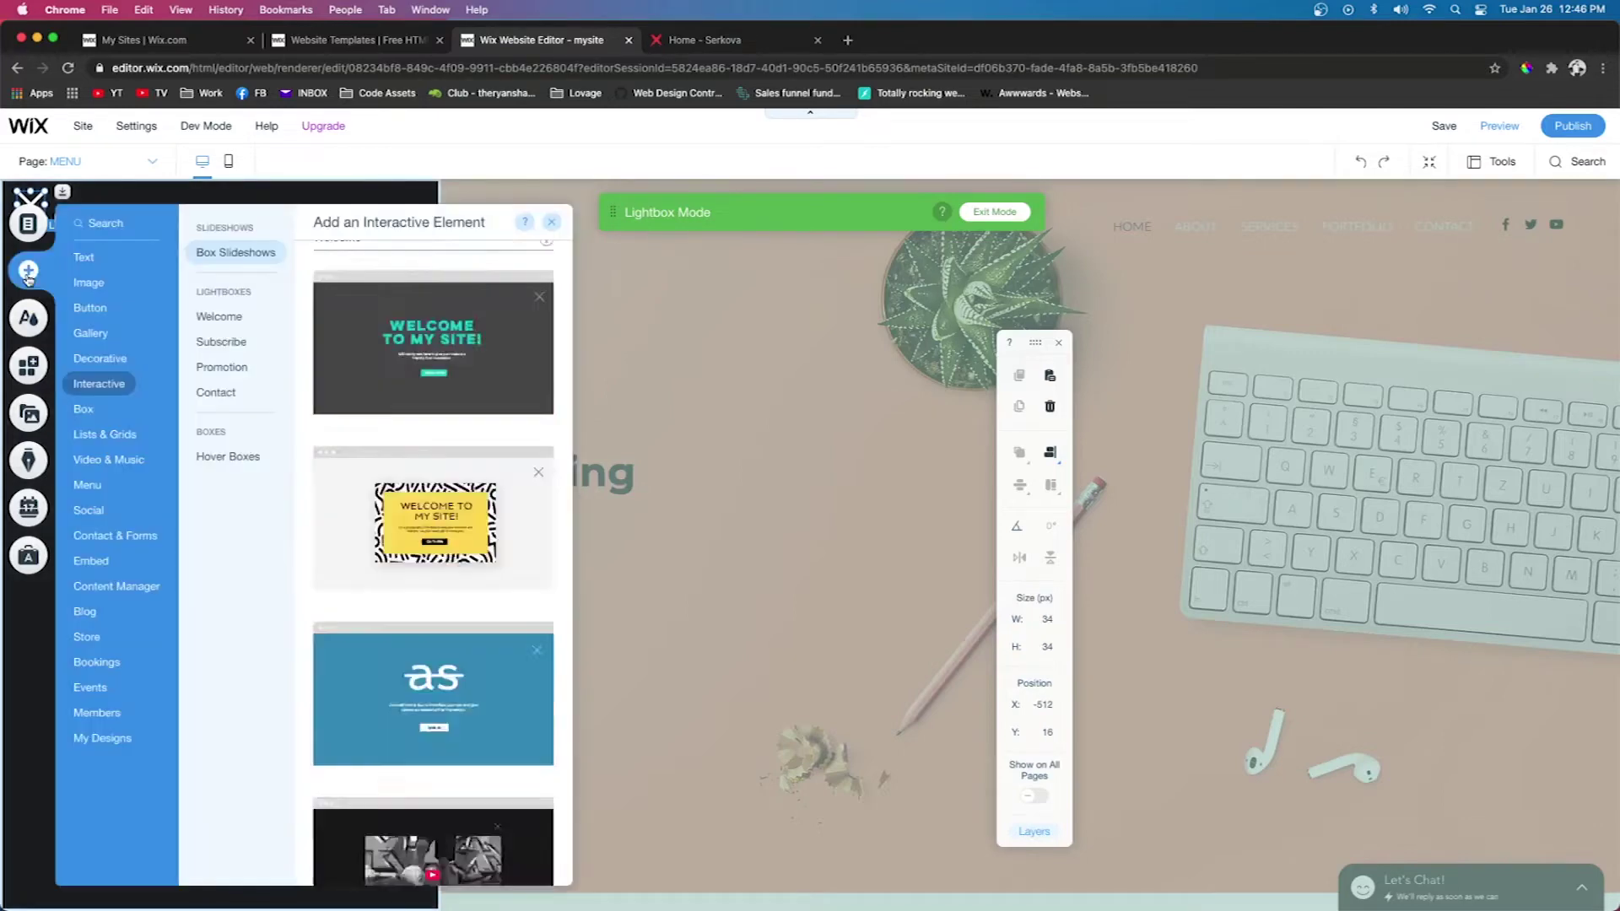
left_click(87, 484)
scroll(440, 551, "down", 10)
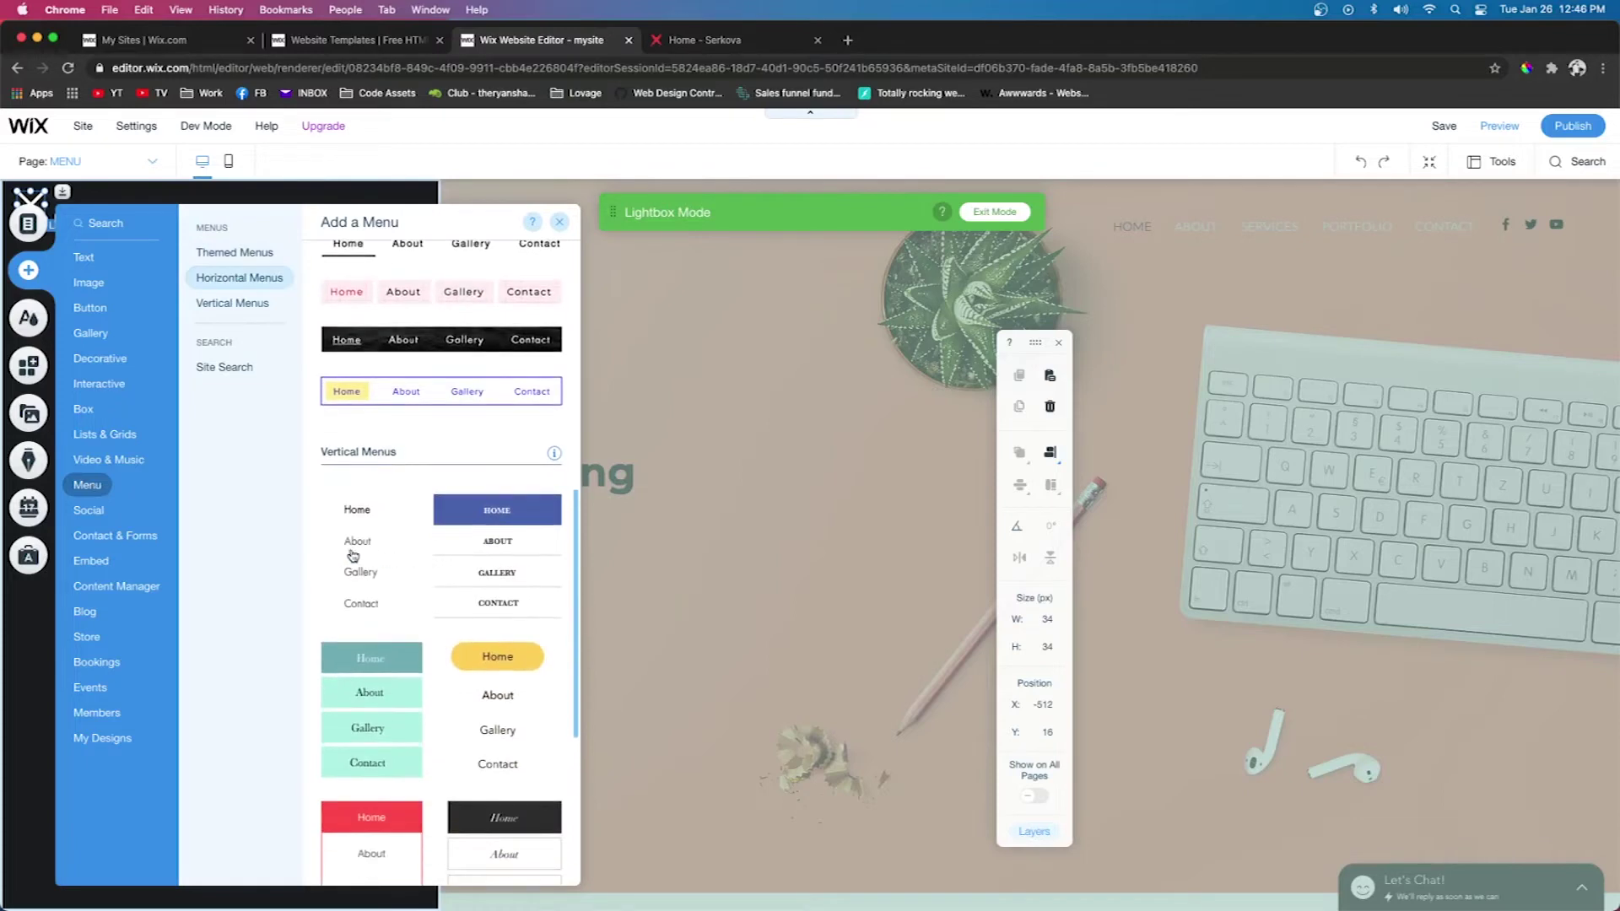
left_click_drag(353, 555, 237, 519)
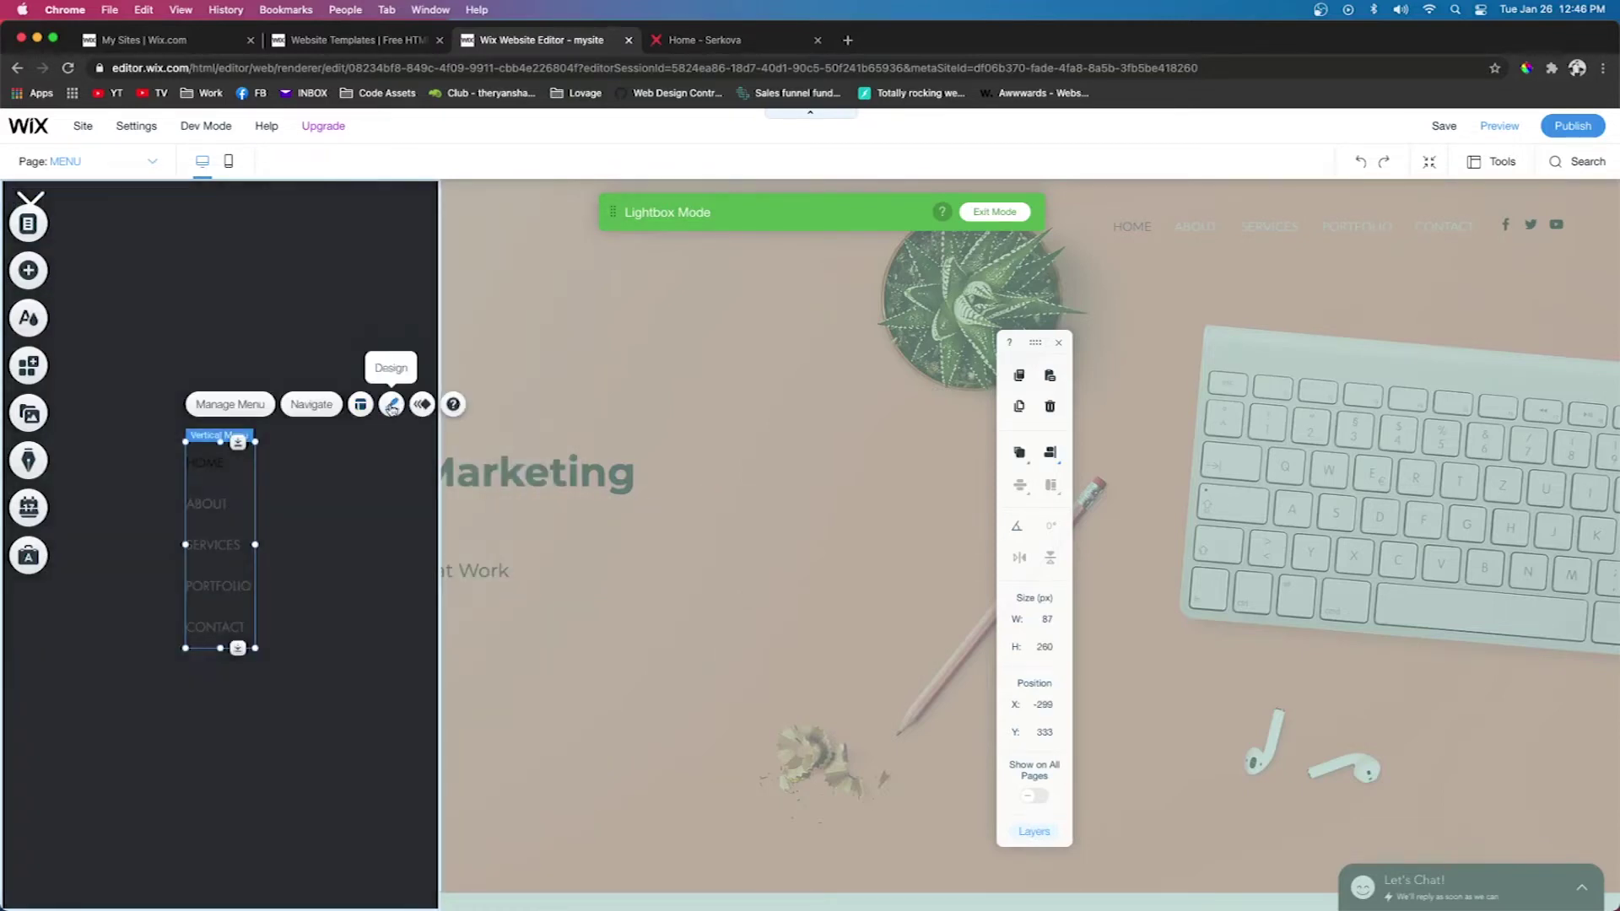
left_click(391, 405)
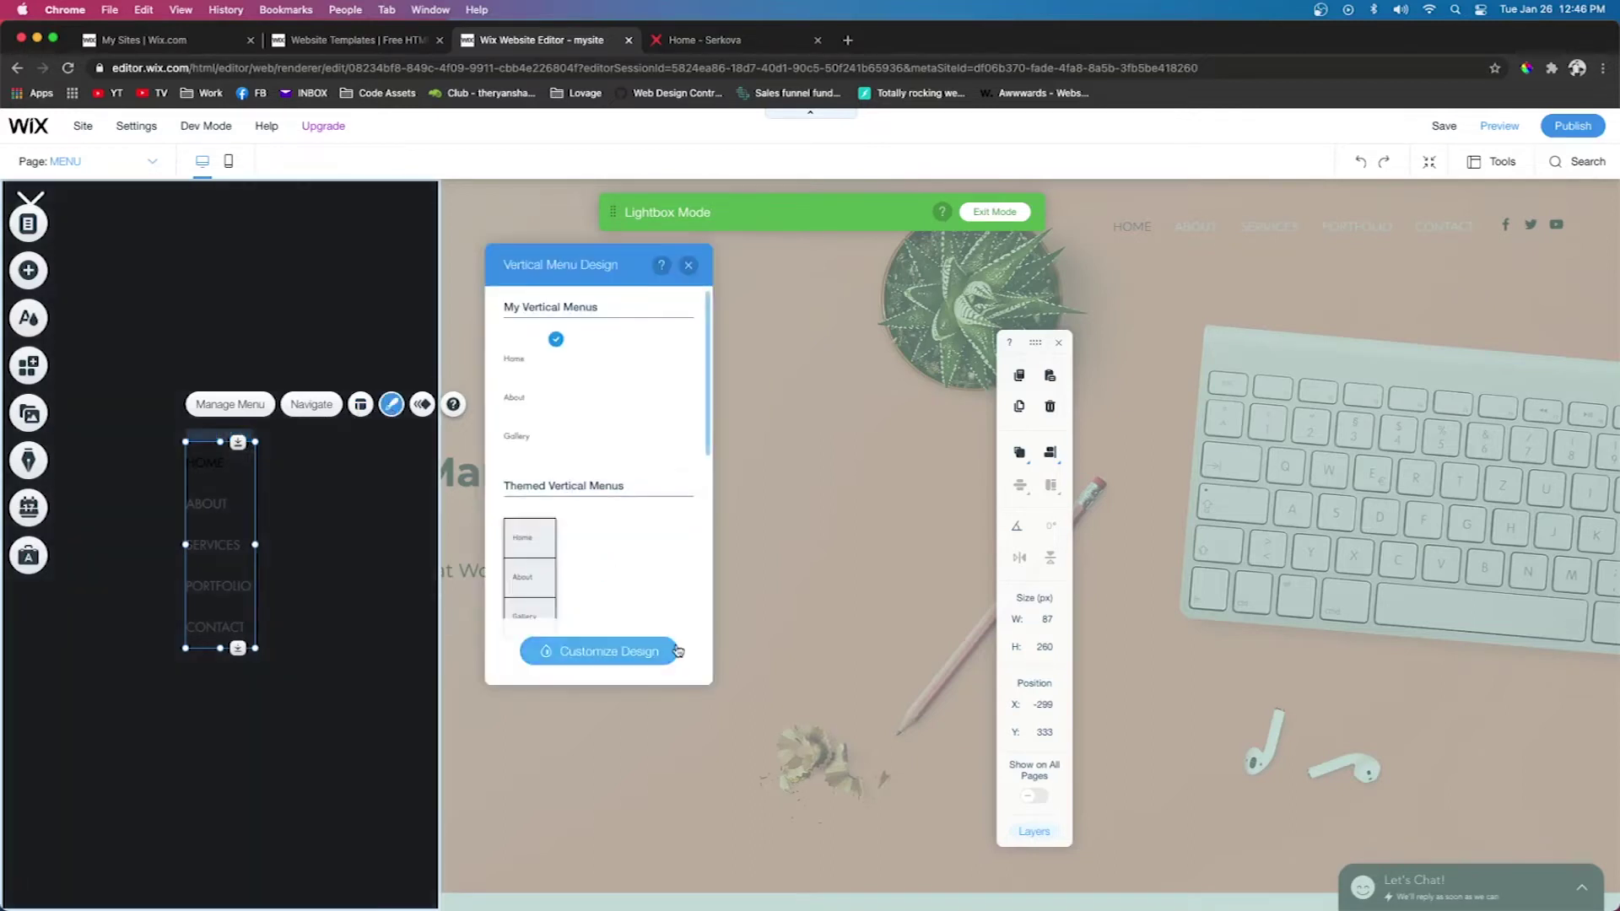
Recolour the vertical menu's regular text and make its hover text light grey
left_click(633, 655)
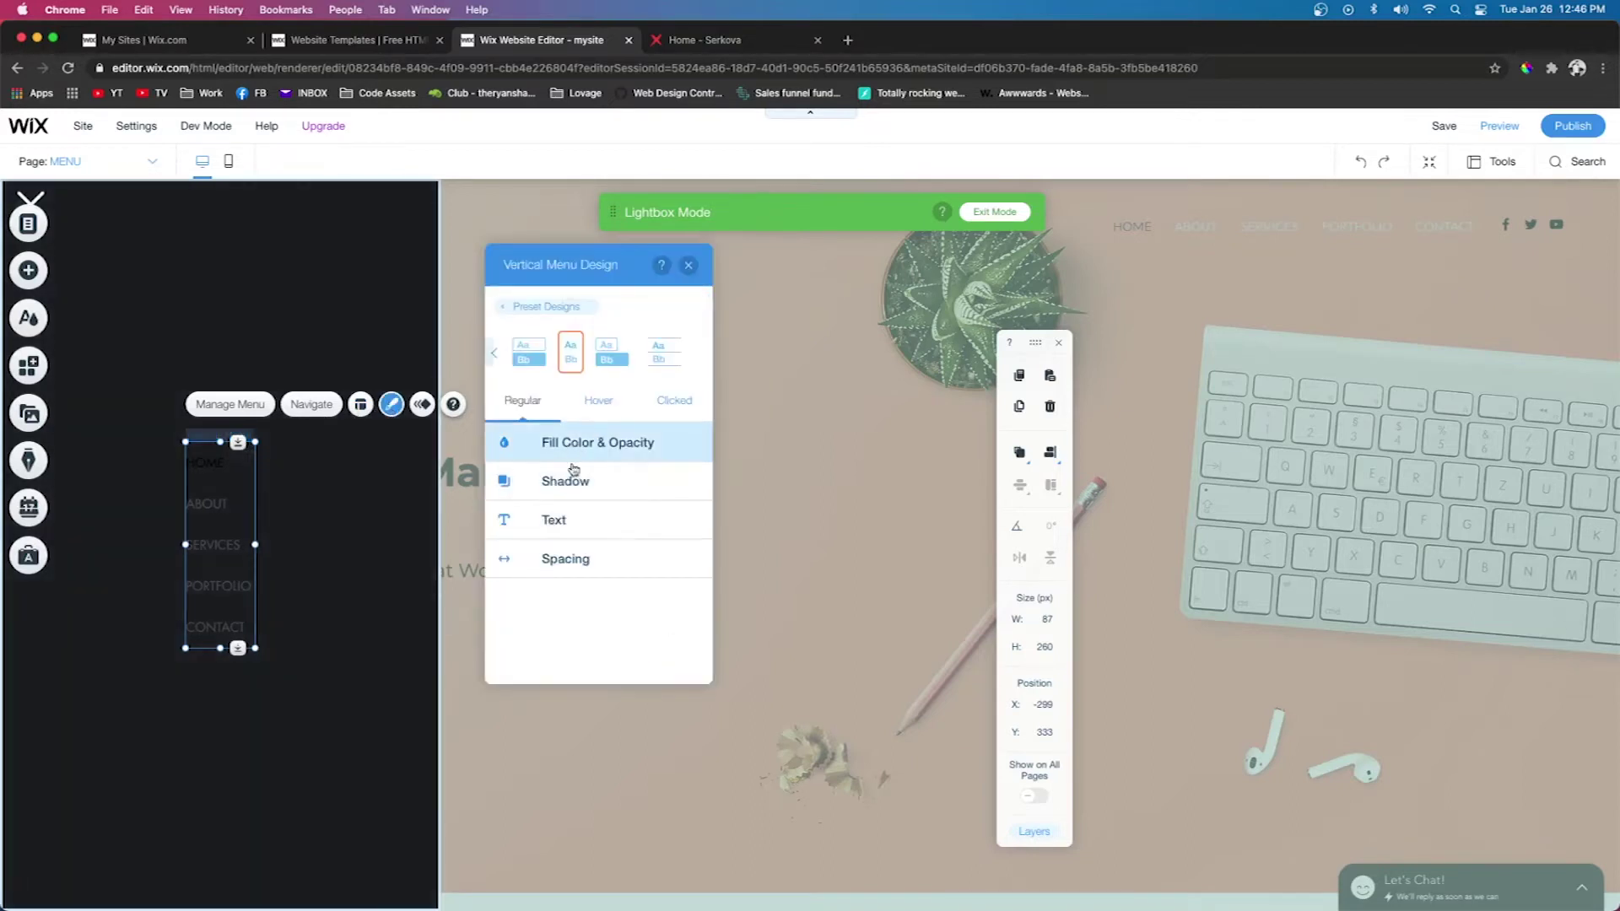
left_click(567, 530)
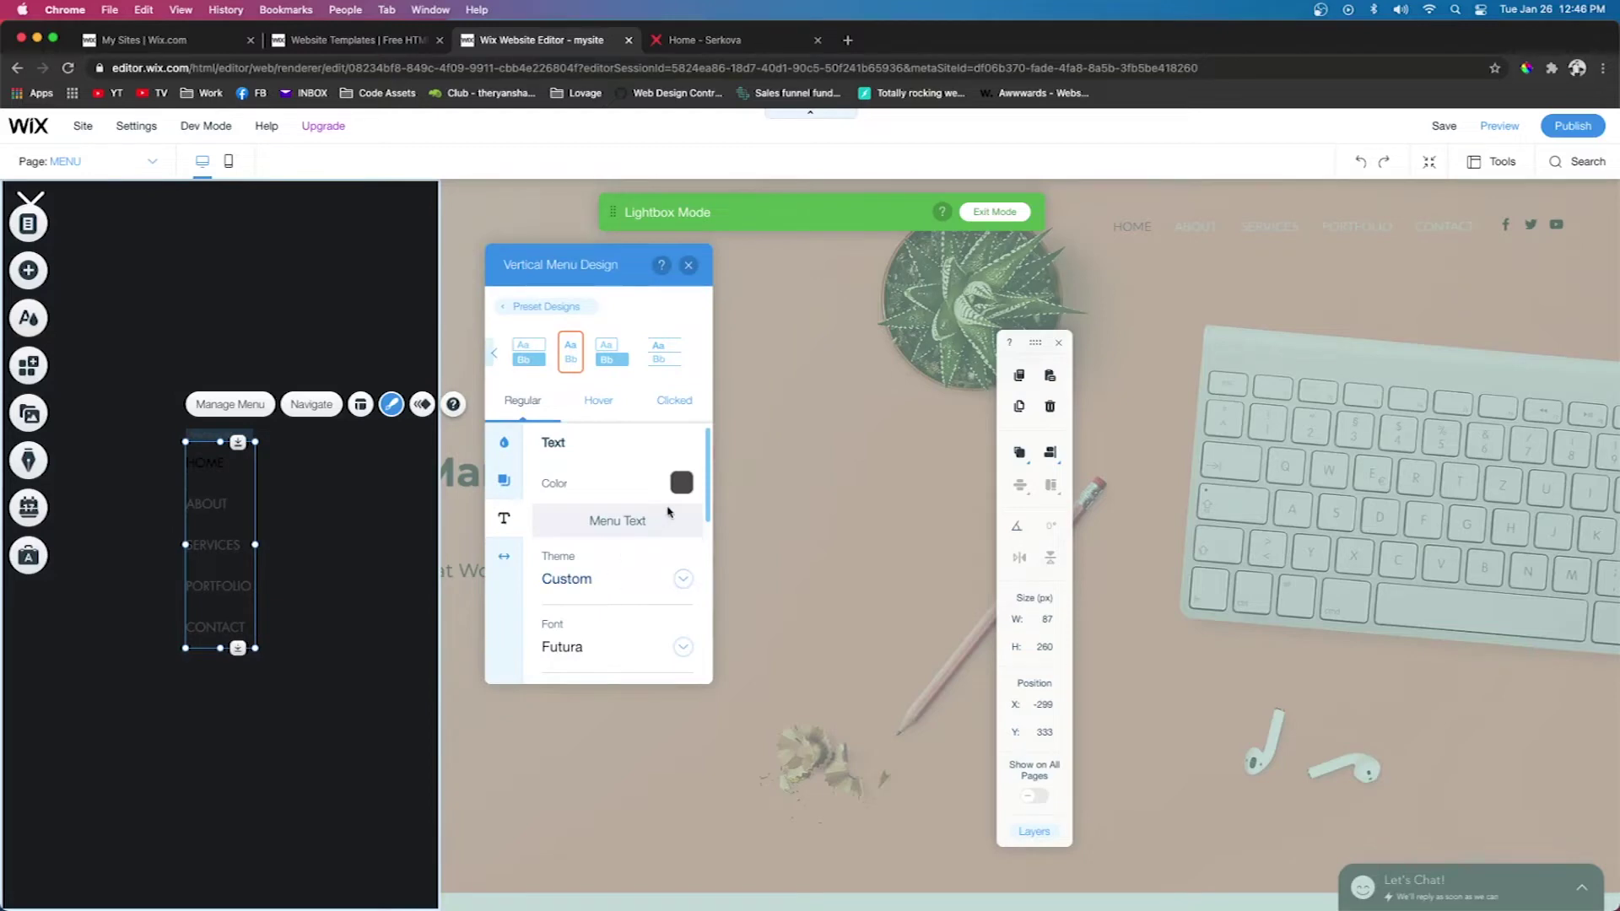
left_click(681, 483)
left_click(496, 406)
left_click(603, 410)
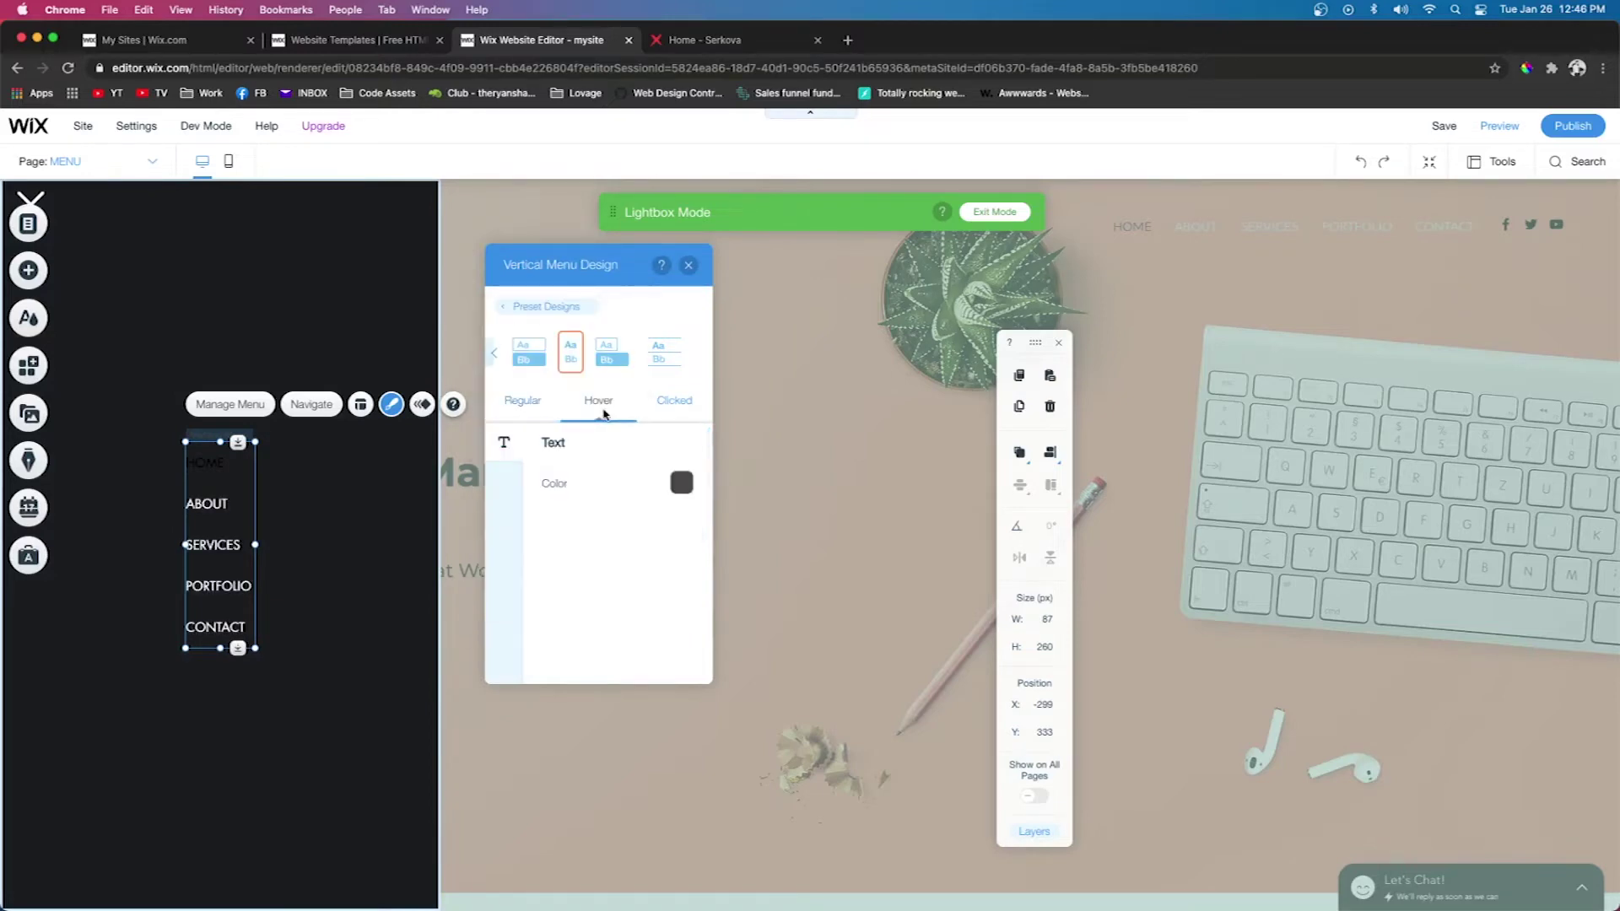
left_click(684, 485)
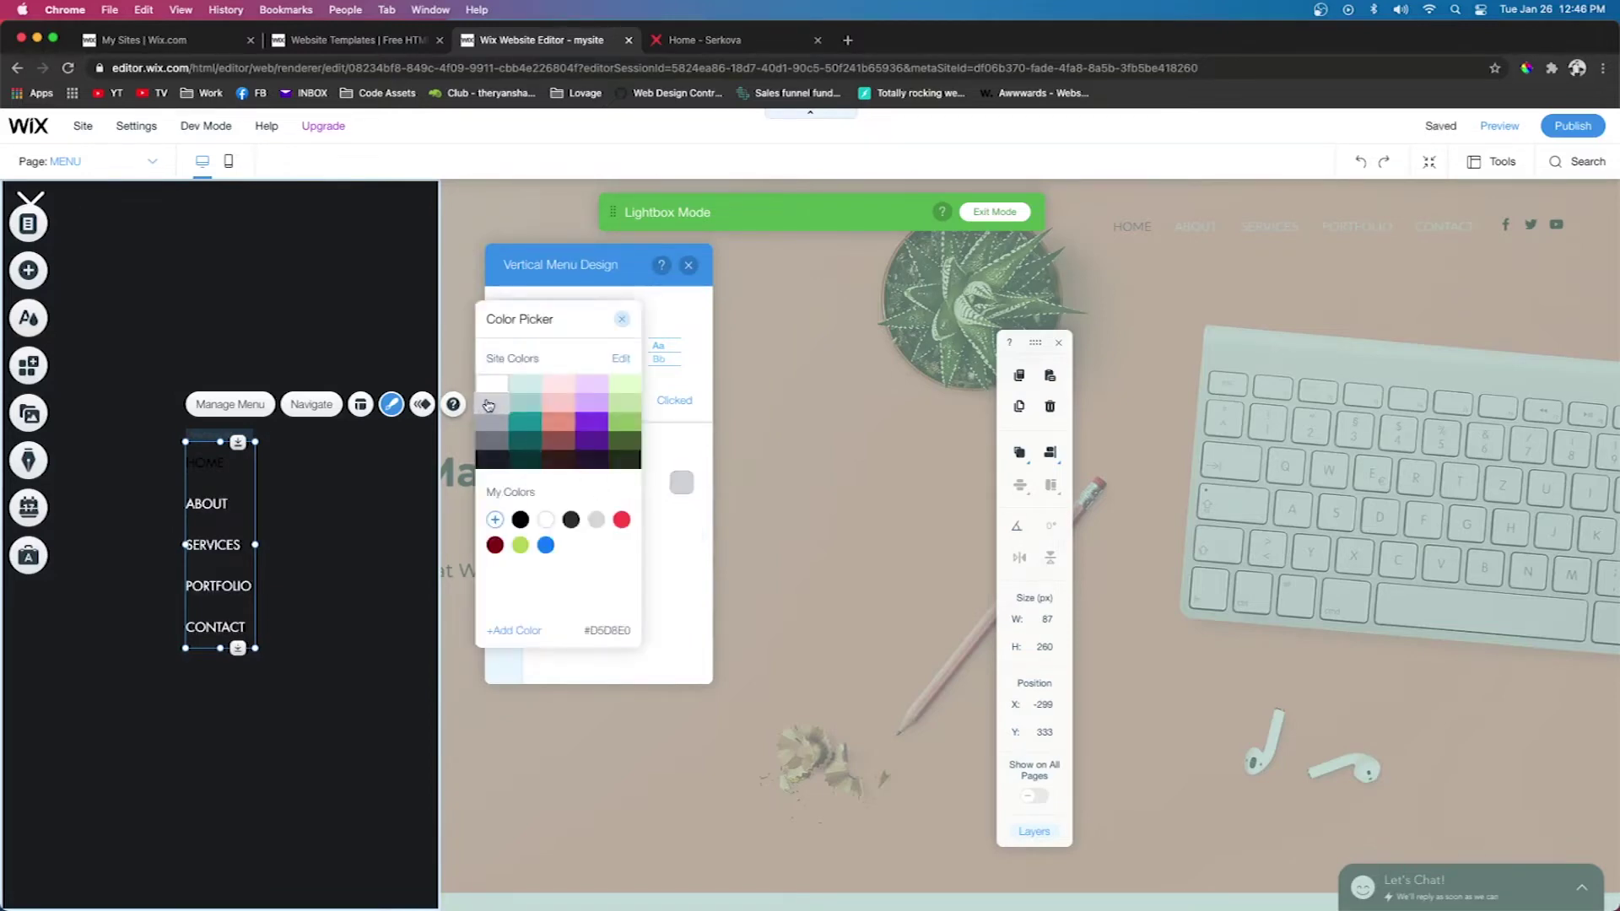
left_click(488, 405)
Give the menu's clicked state light grey #D5D8E0 text
left_click(674, 400)
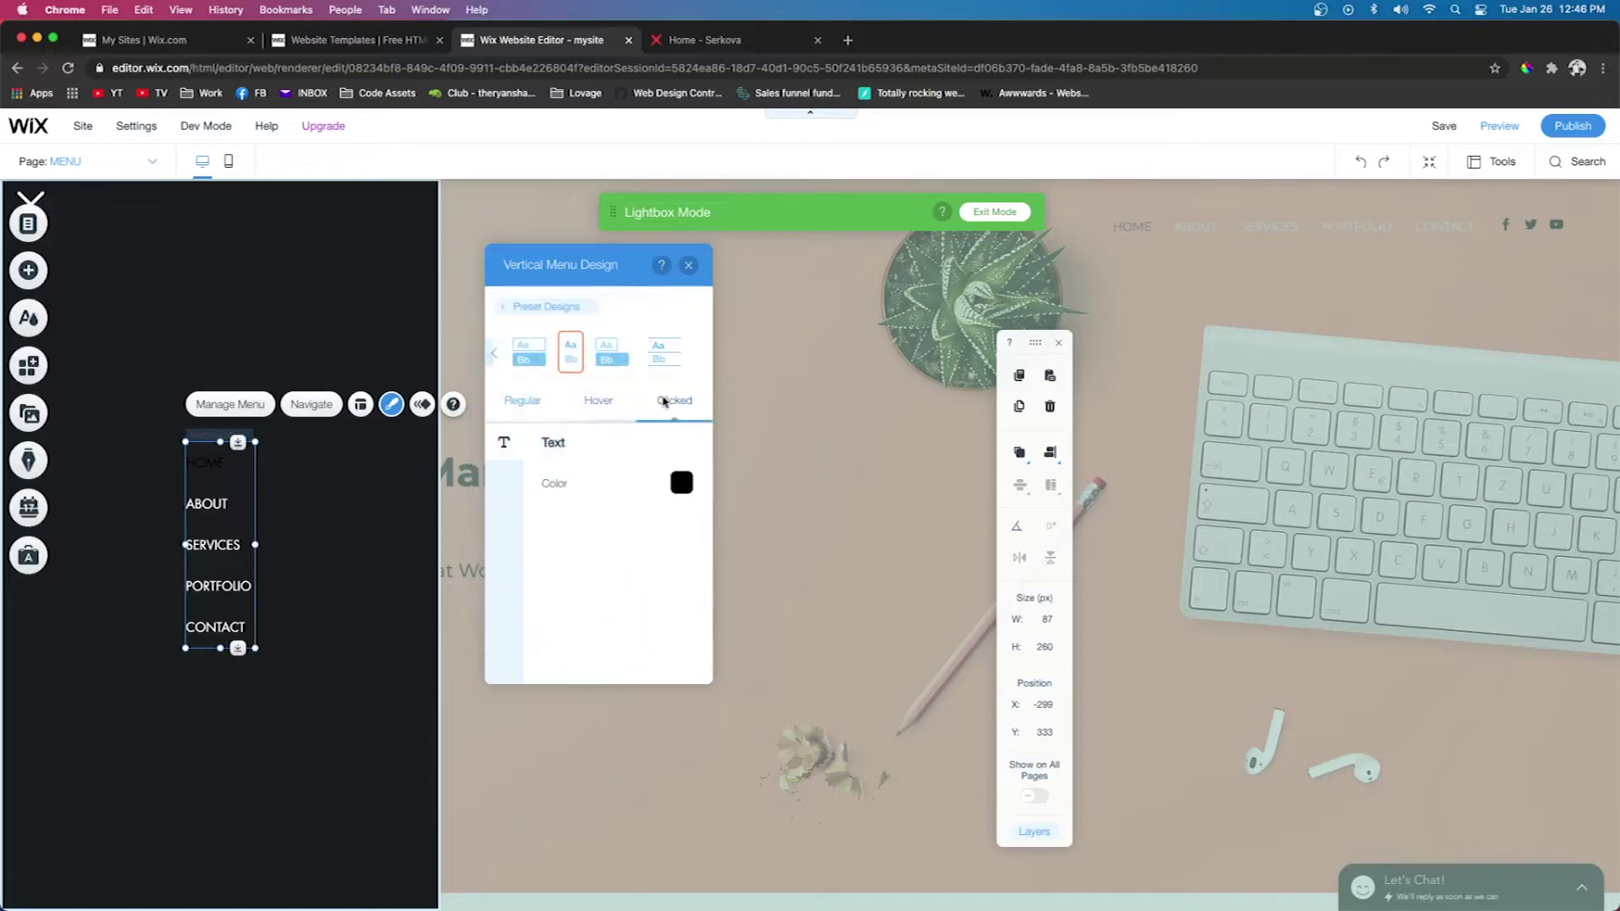
left_click(681, 483)
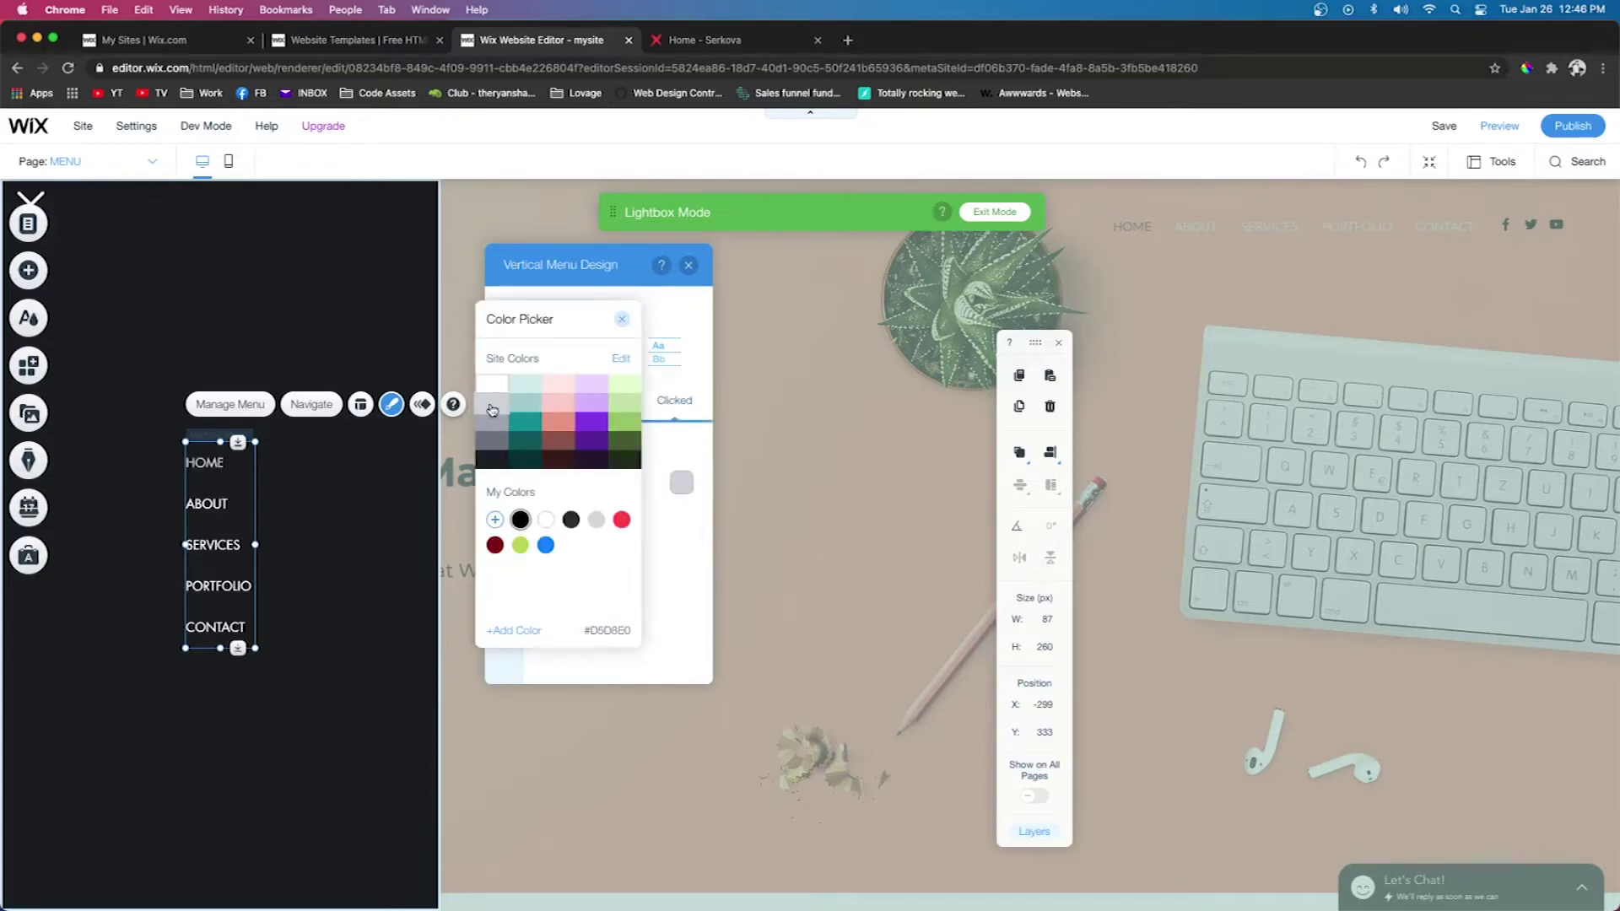
left_click(622, 319)
left_click(523, 402)
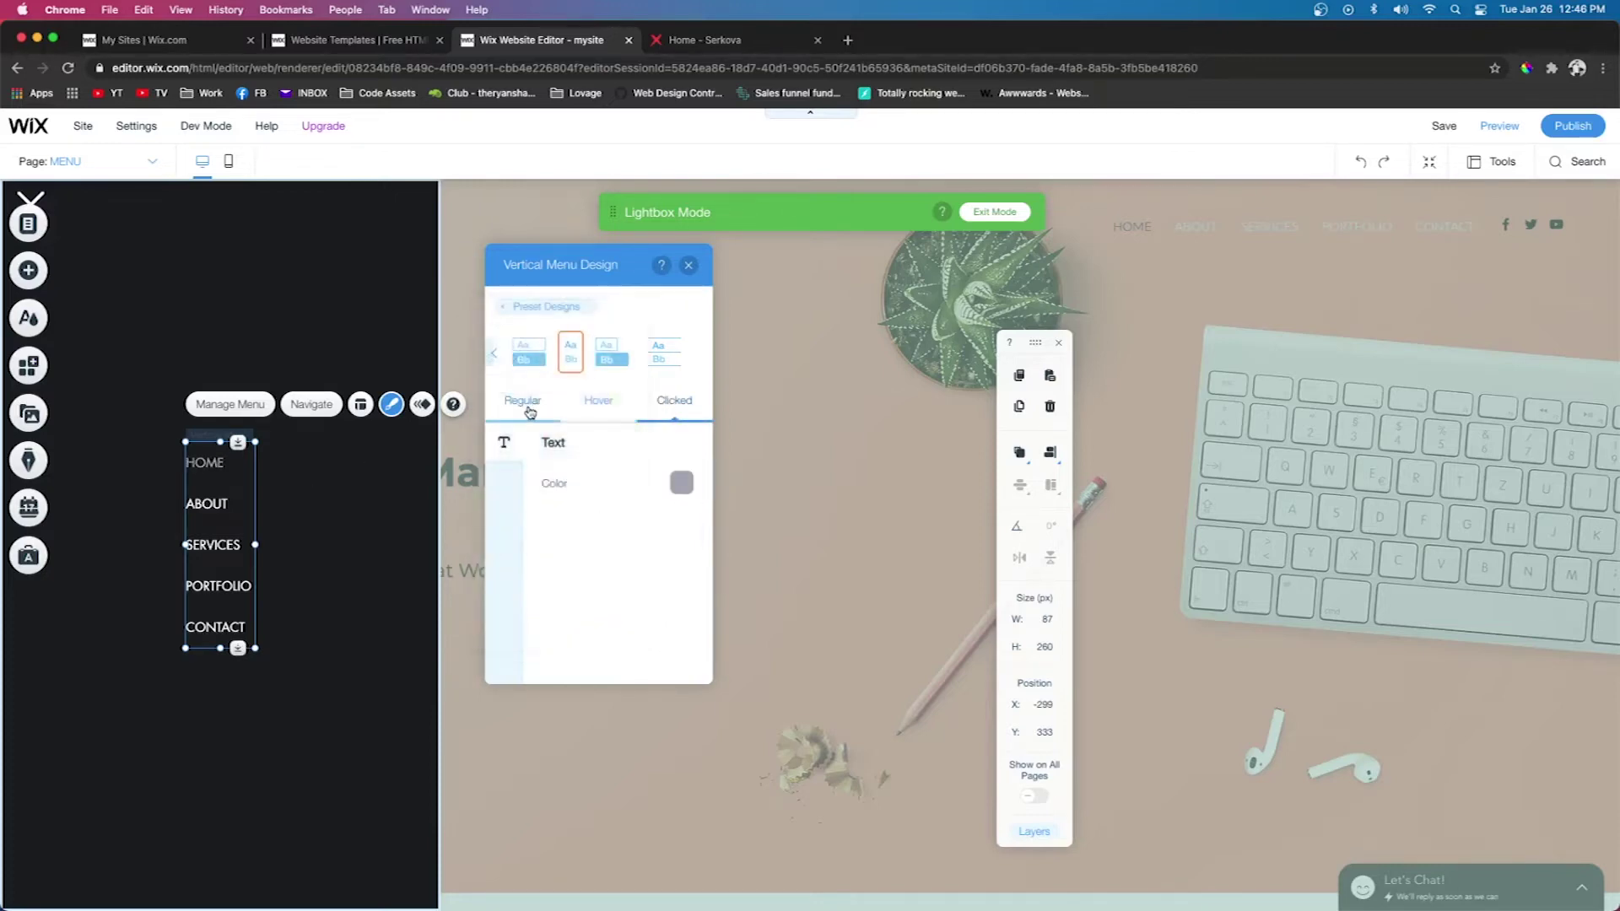
scroll(613, 544, "down", 2)
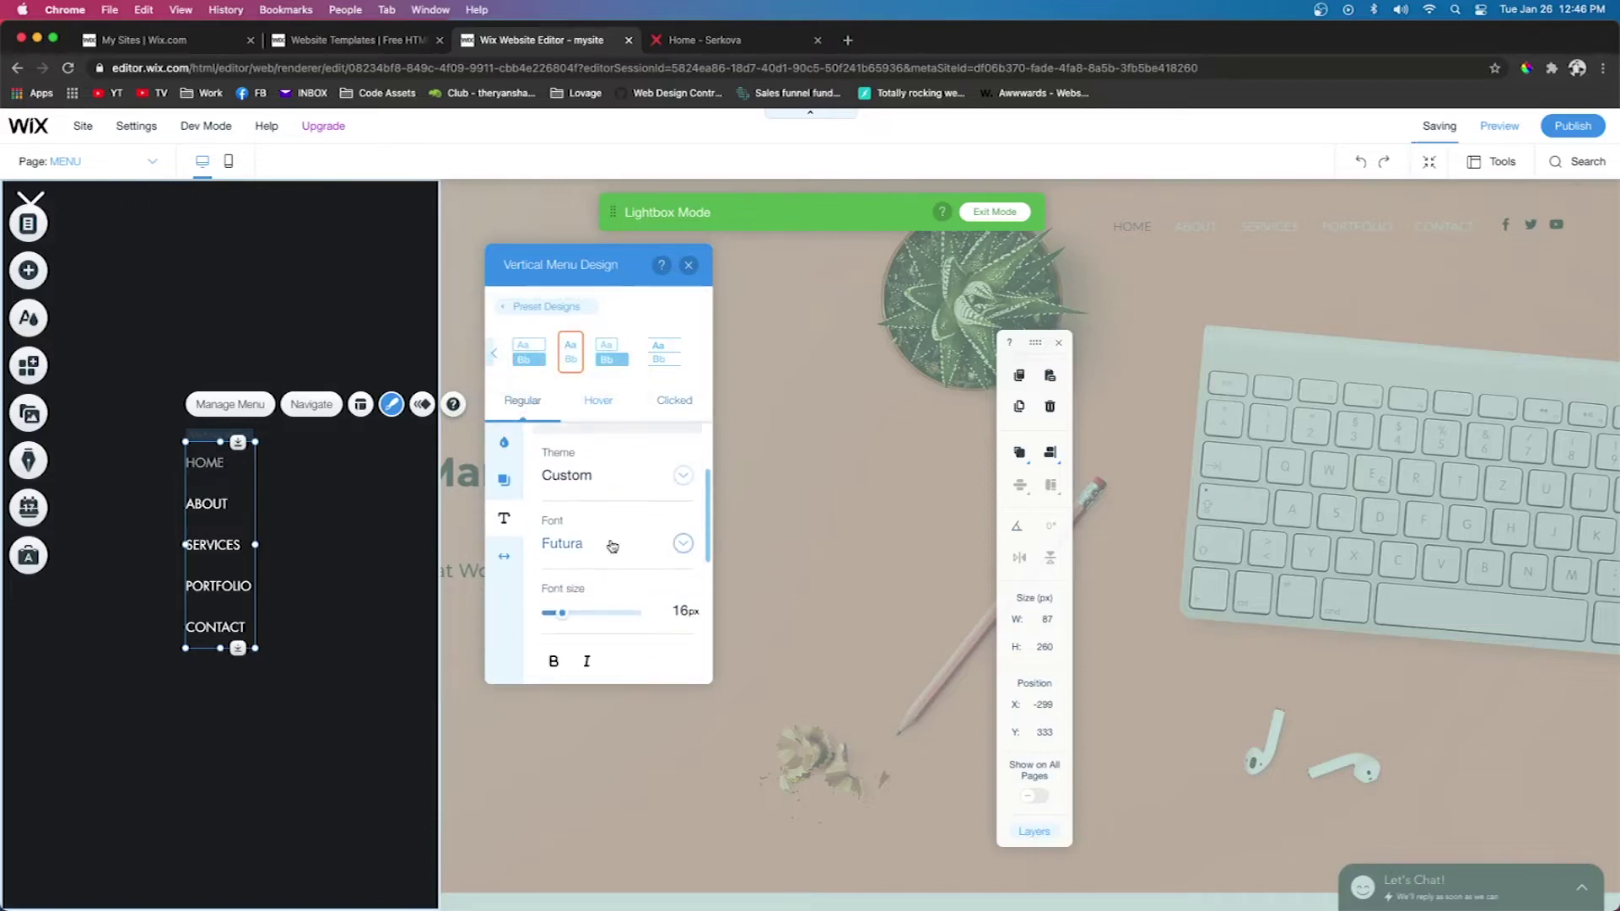
left_click(838, 448)
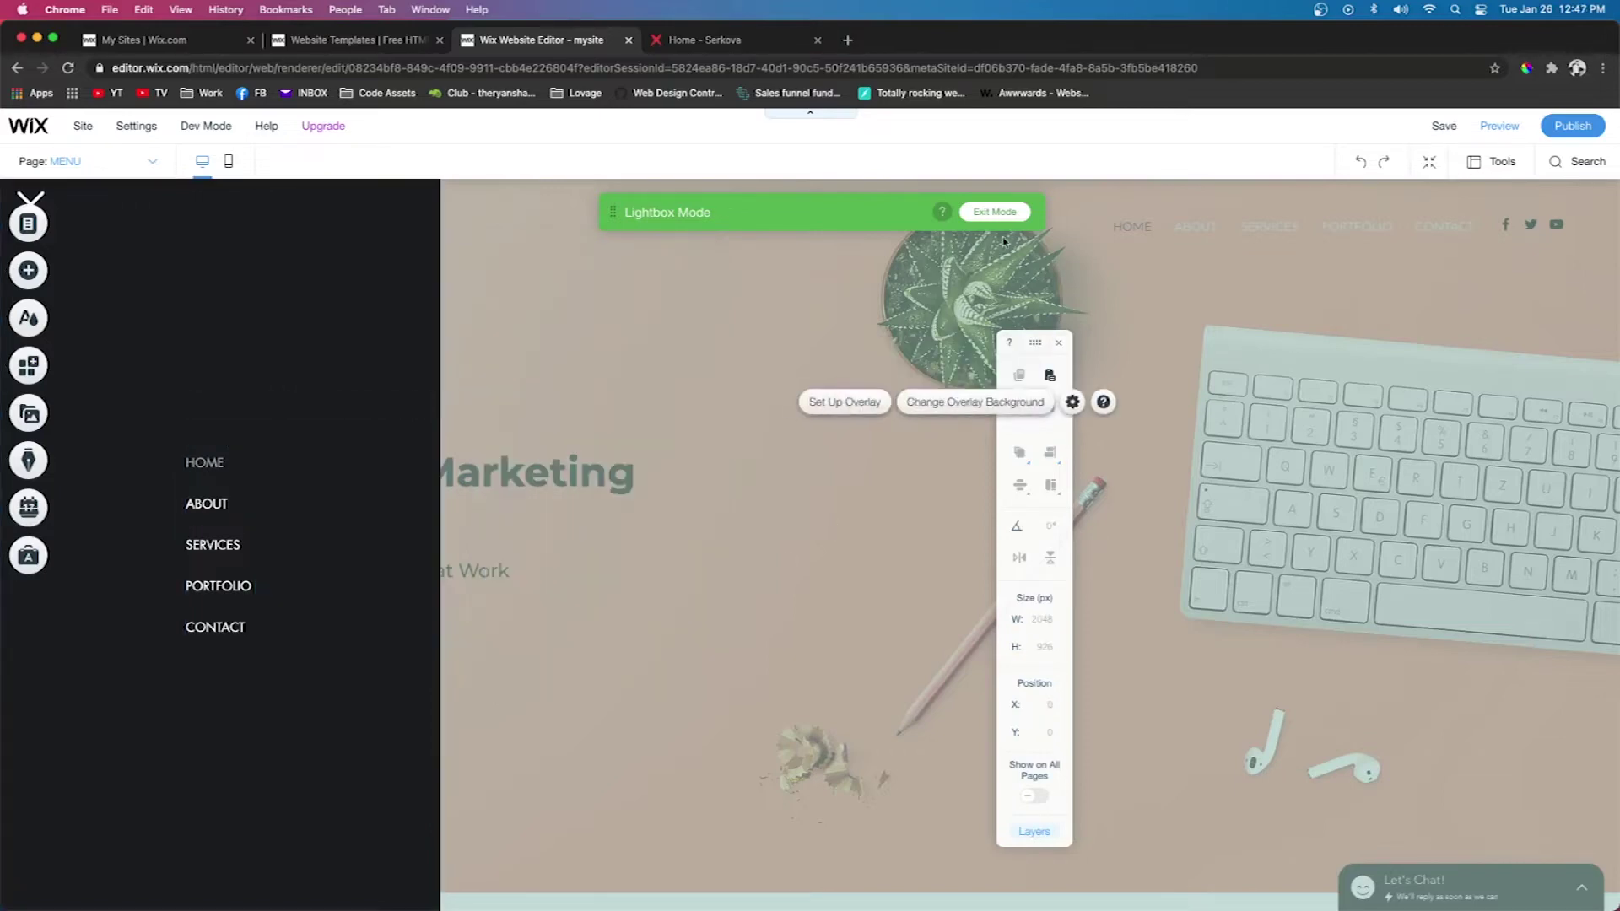
left_click(995, 212)
left_click(468, 494)
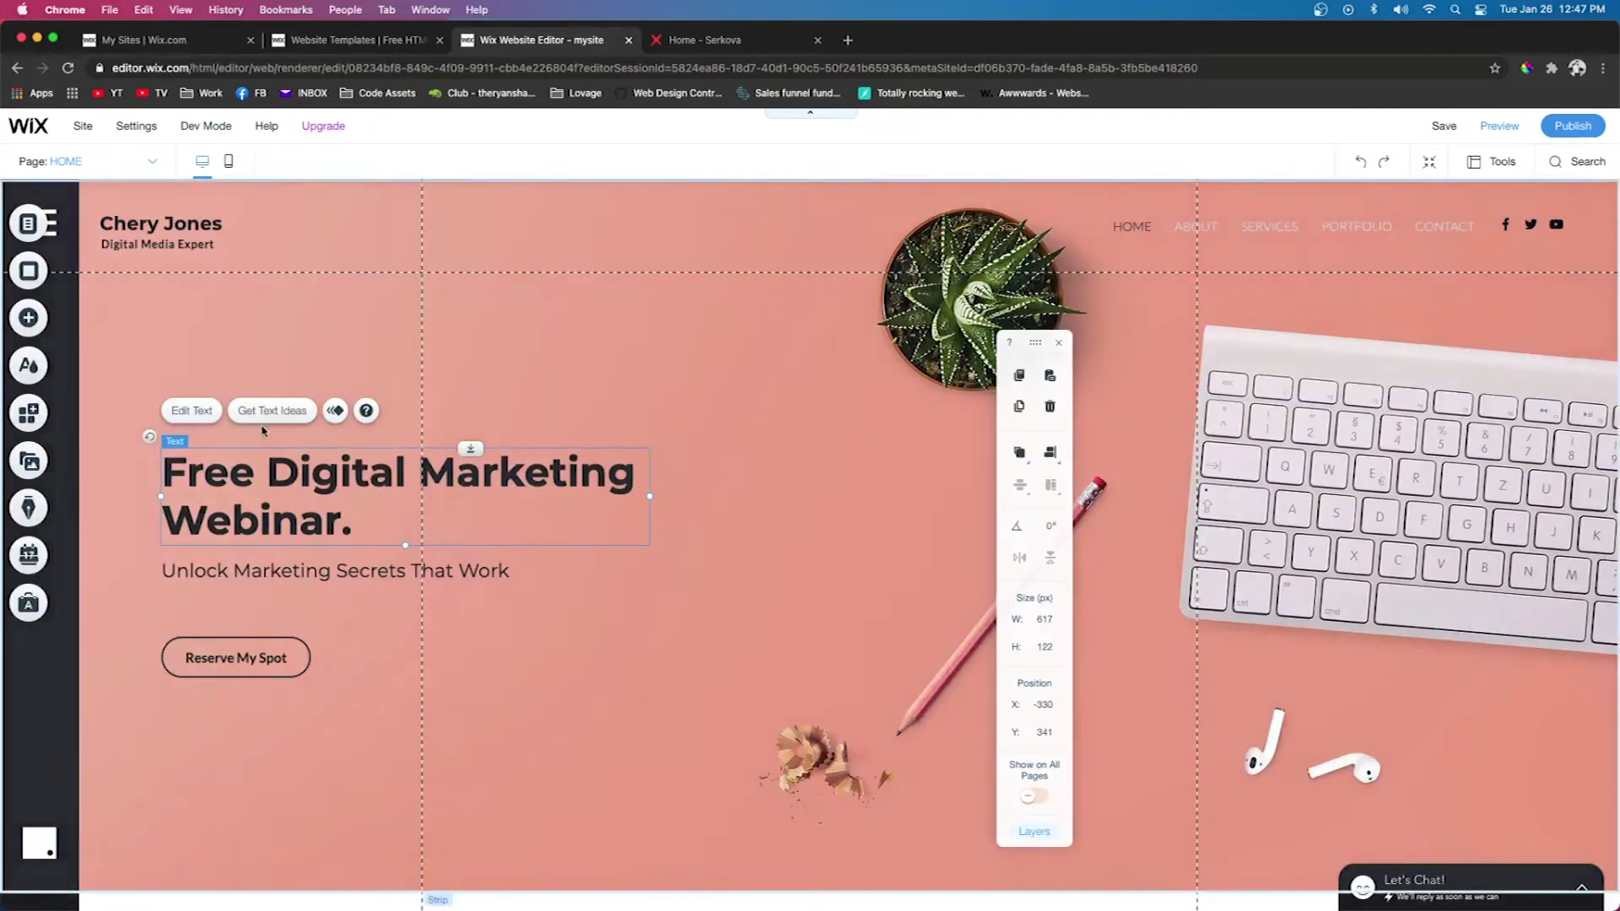
left_click(469, 495)
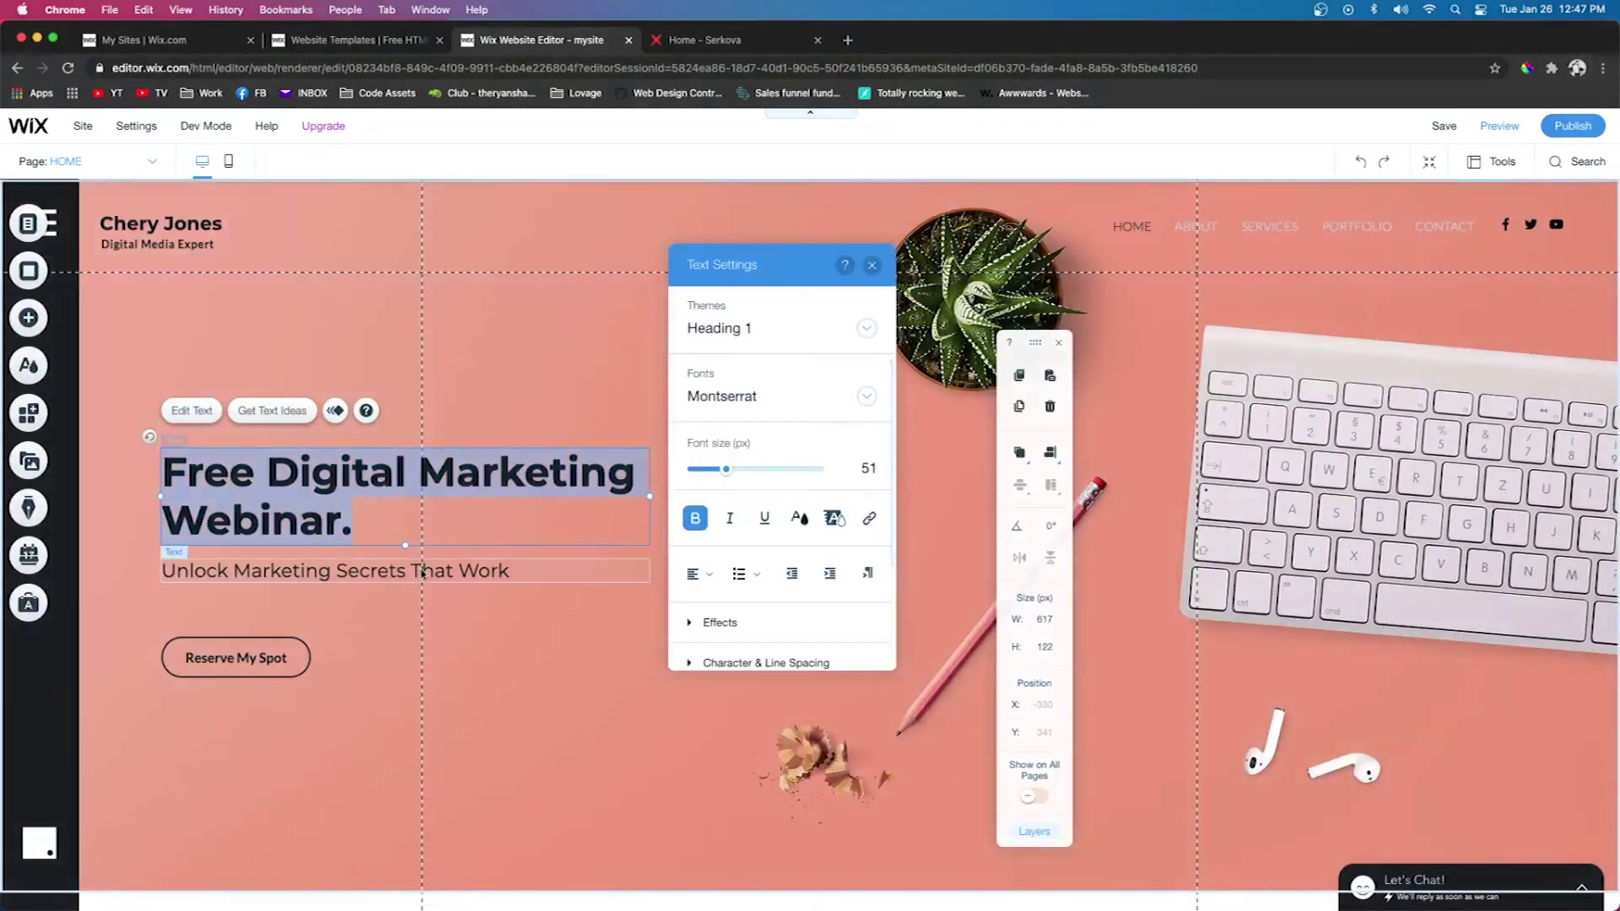
left_click(79, 164)
left_click(59, 371)
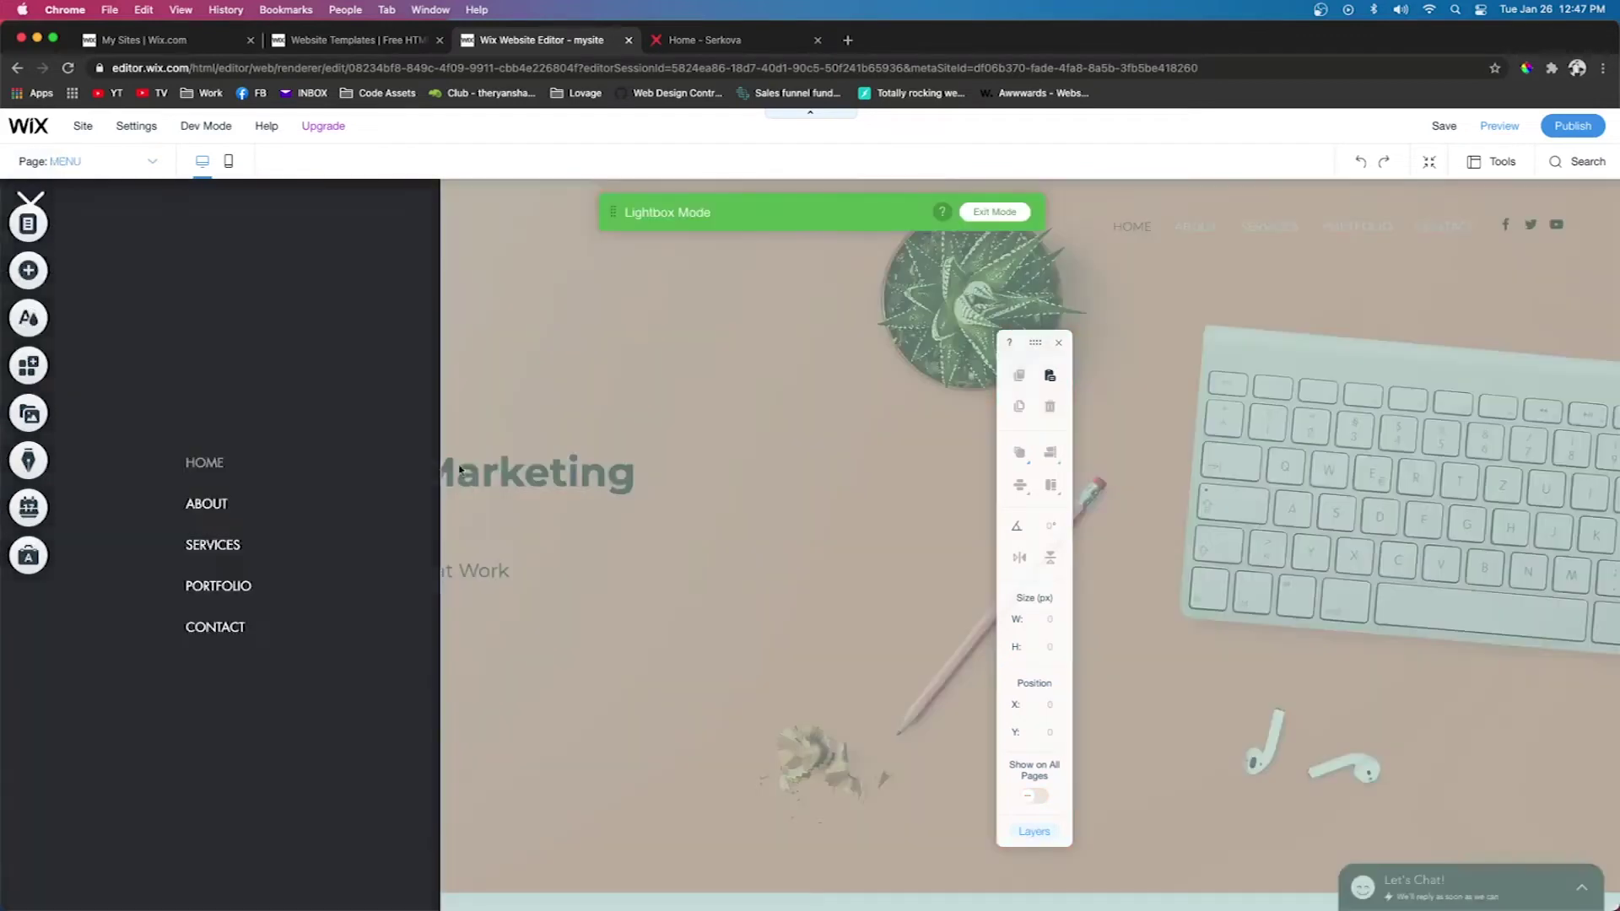
Set the vertical menu items' font to Montserrat Bold, found by searching 'Mont'
left_click(222, 456)
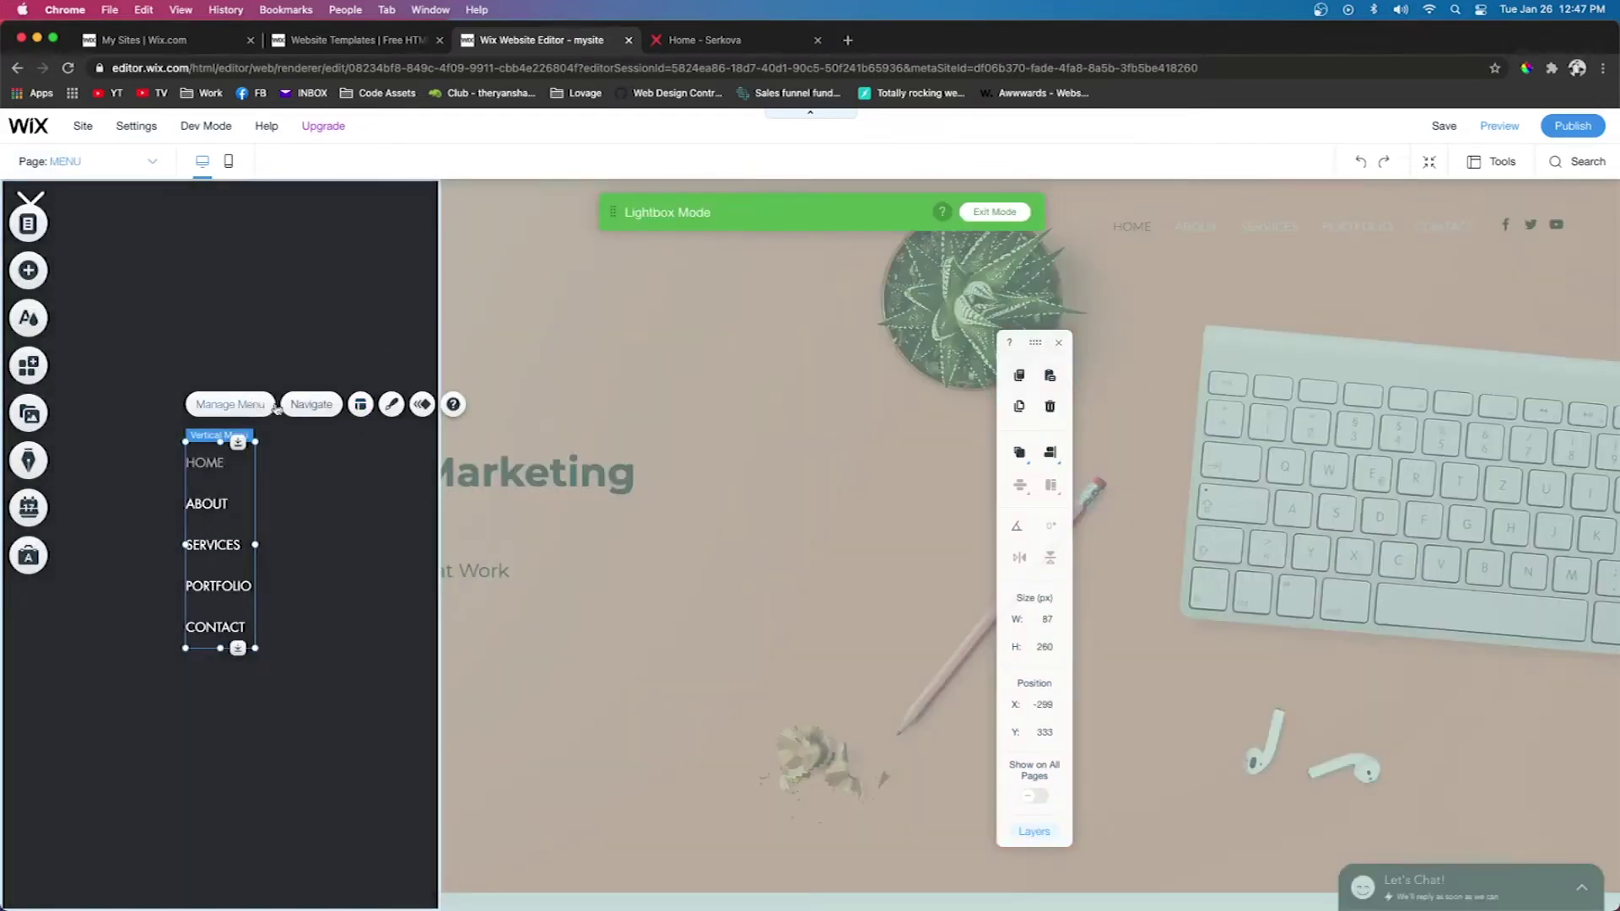
left_click(390, 408)
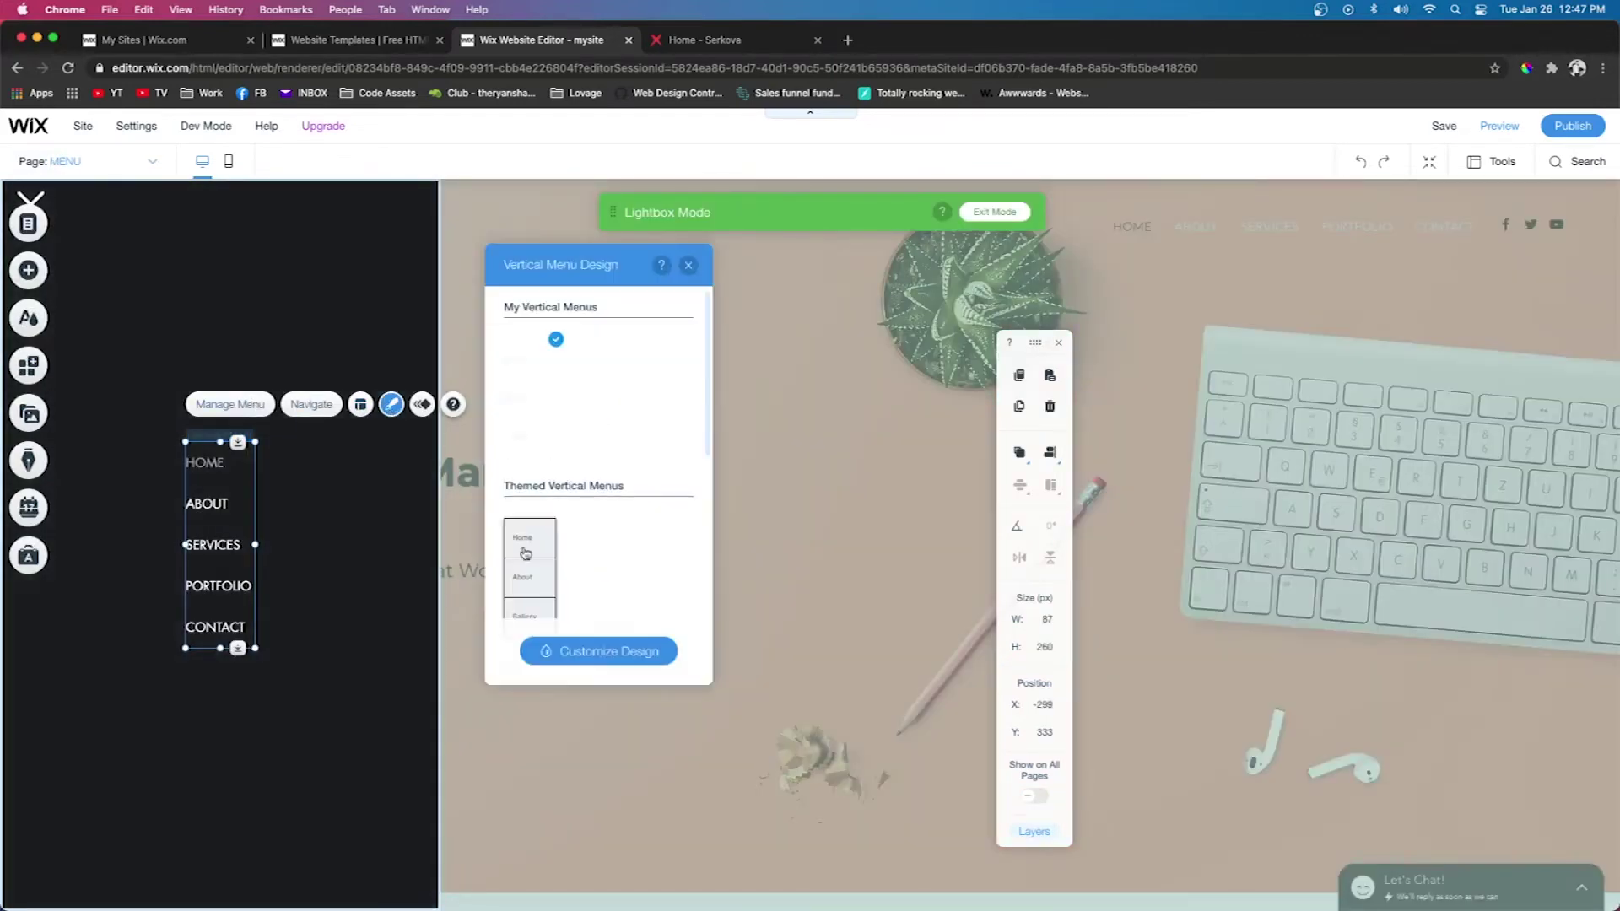
left_click(598, 651)
left_click(554, 528)
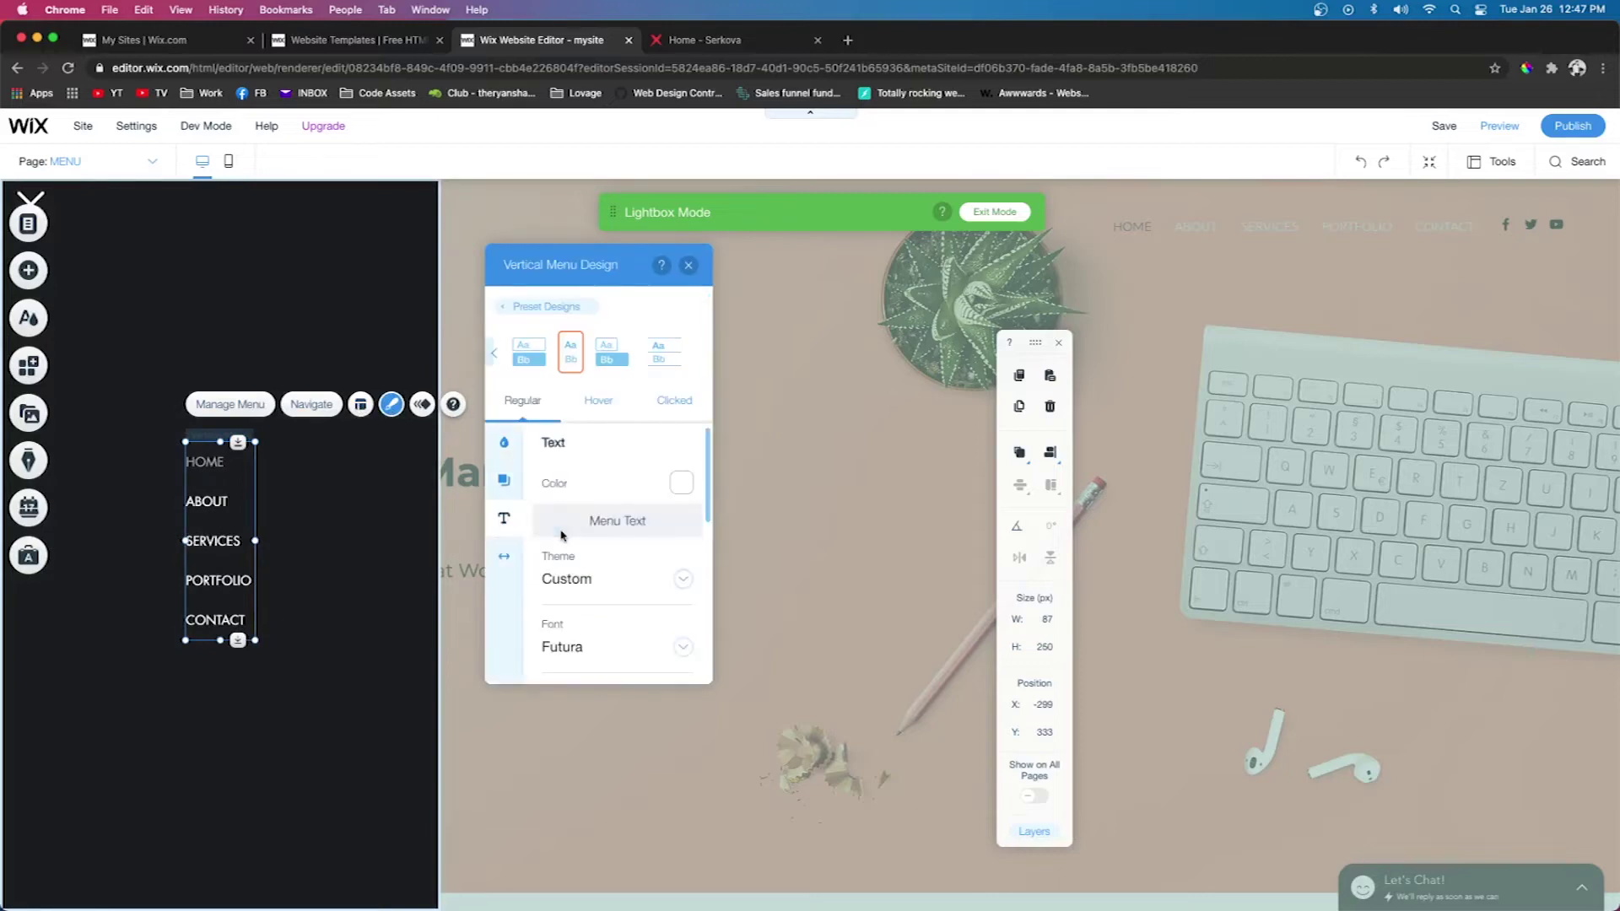
left_click(578, 645)
type("Montserrat Black")
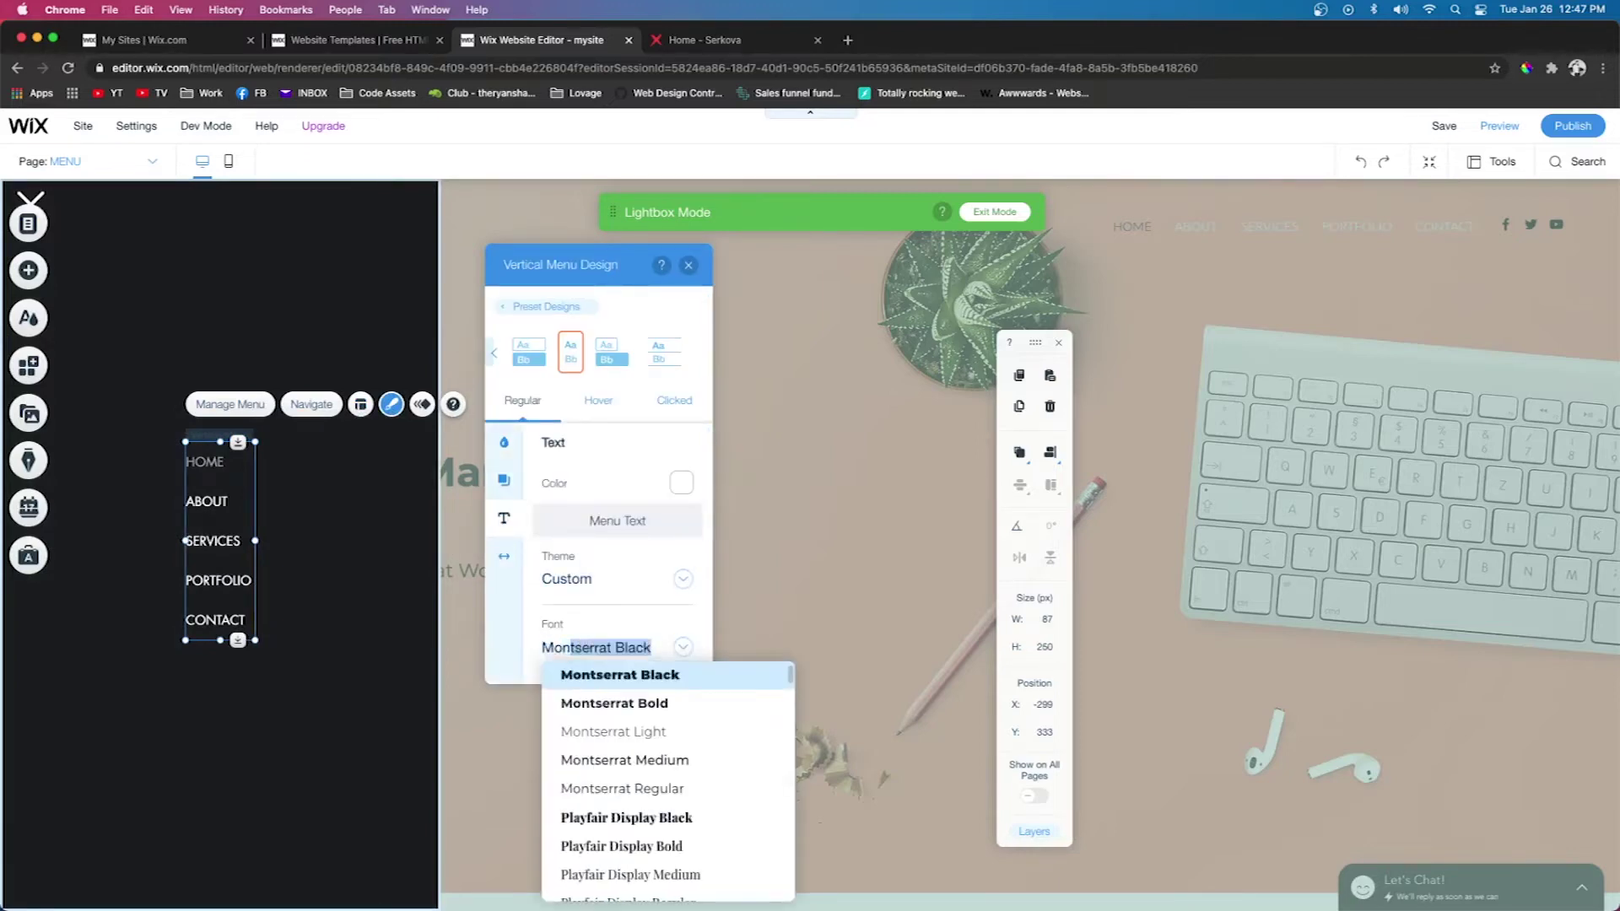
left_click(626, 704)
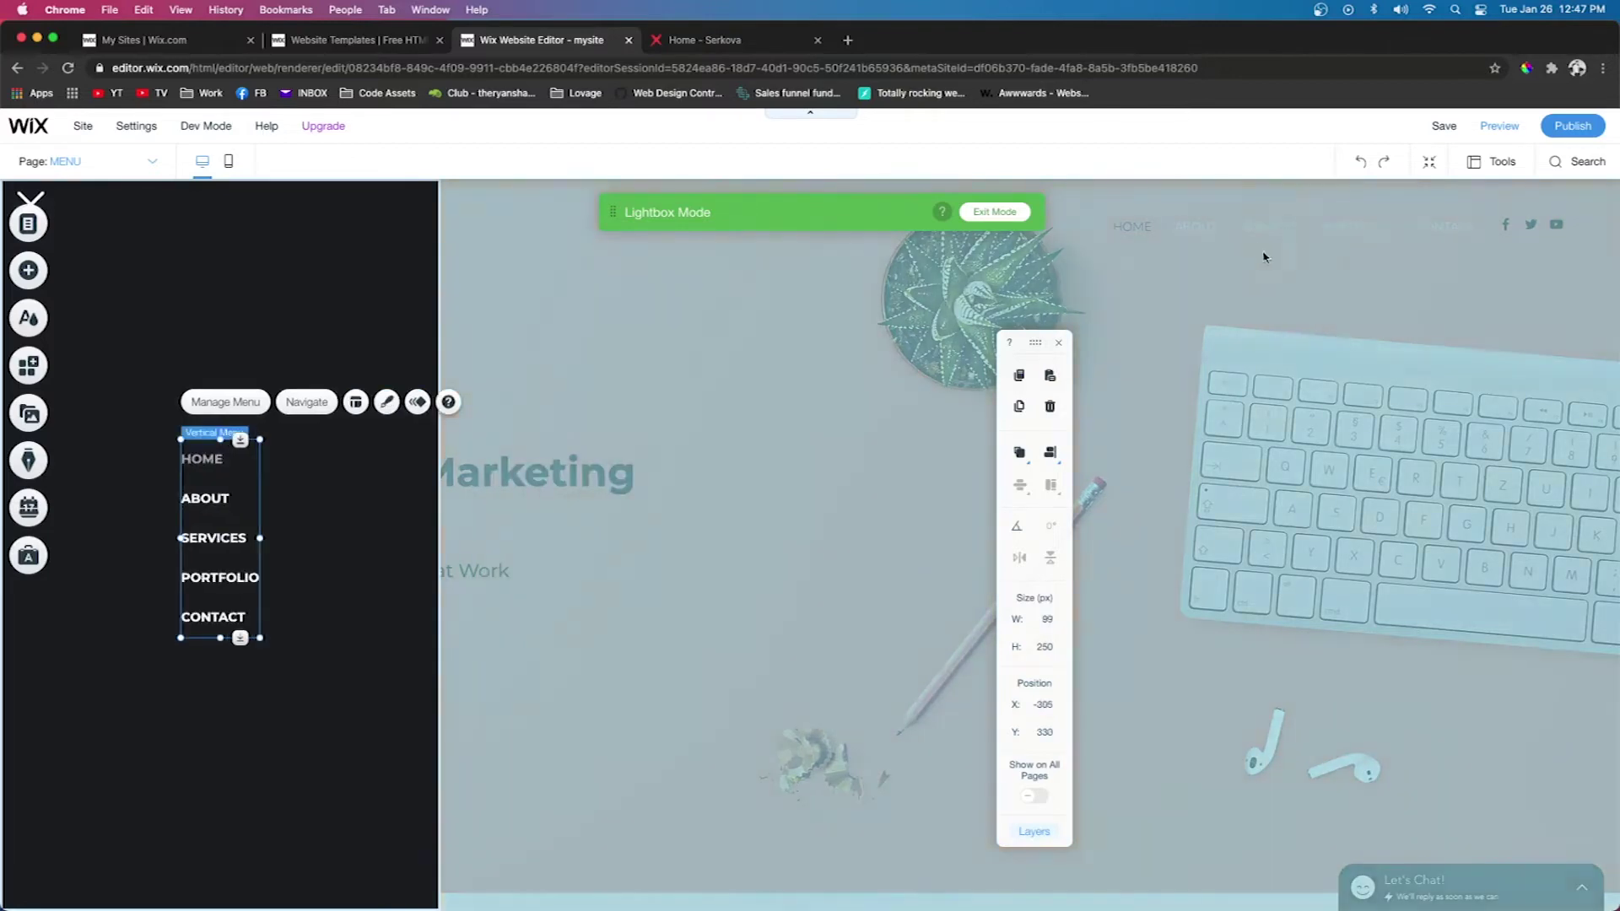
key("Escape")
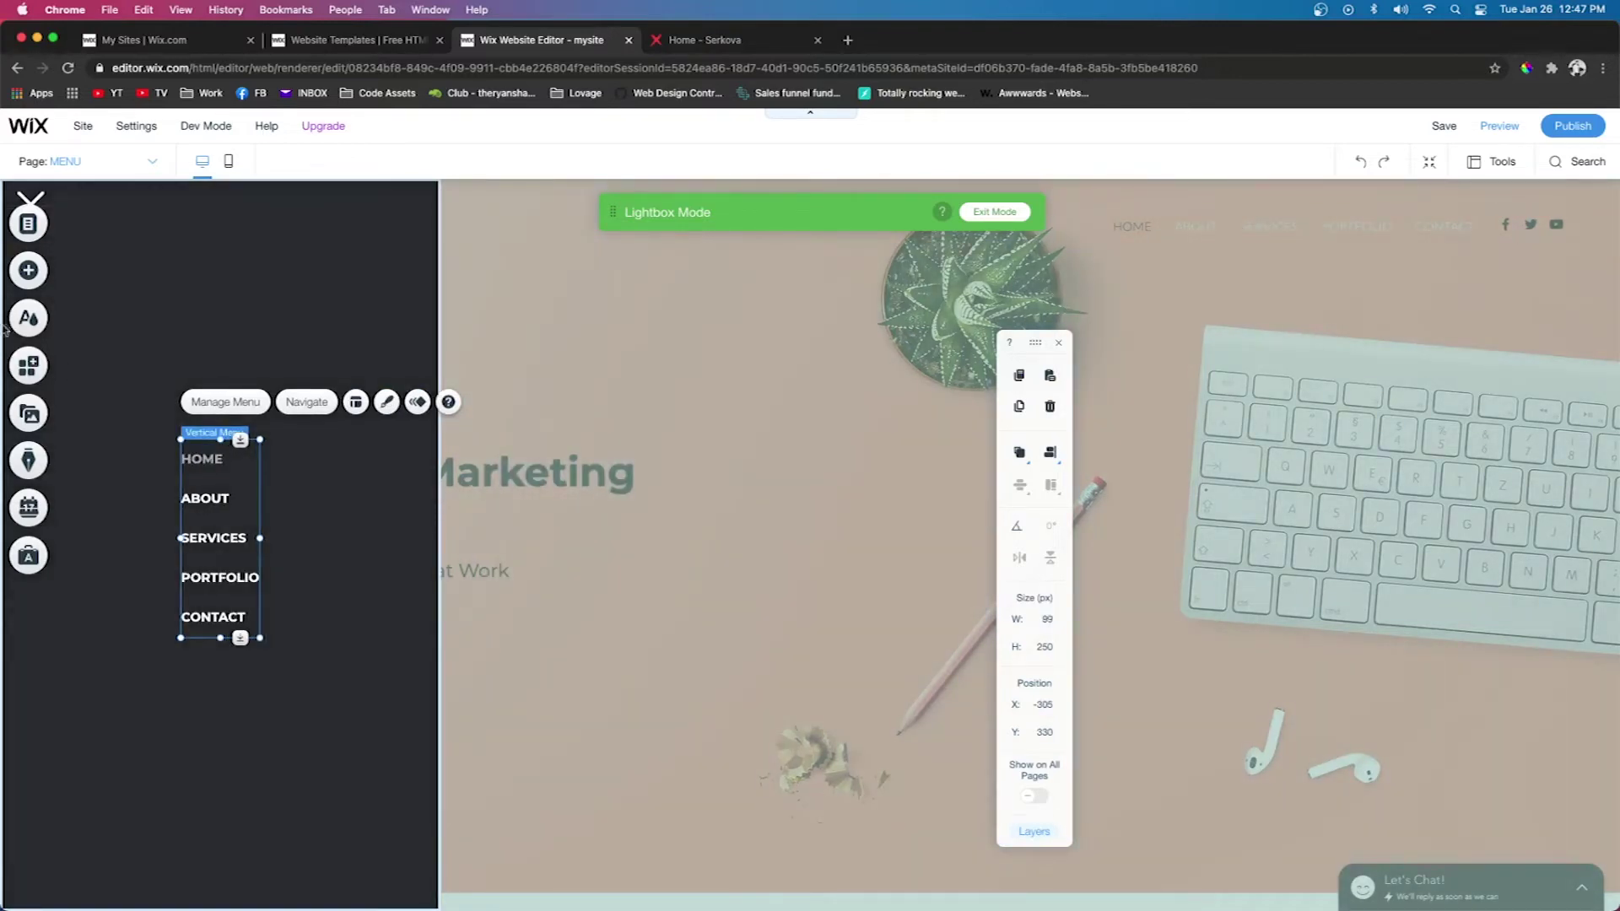
left_click(28, 270)
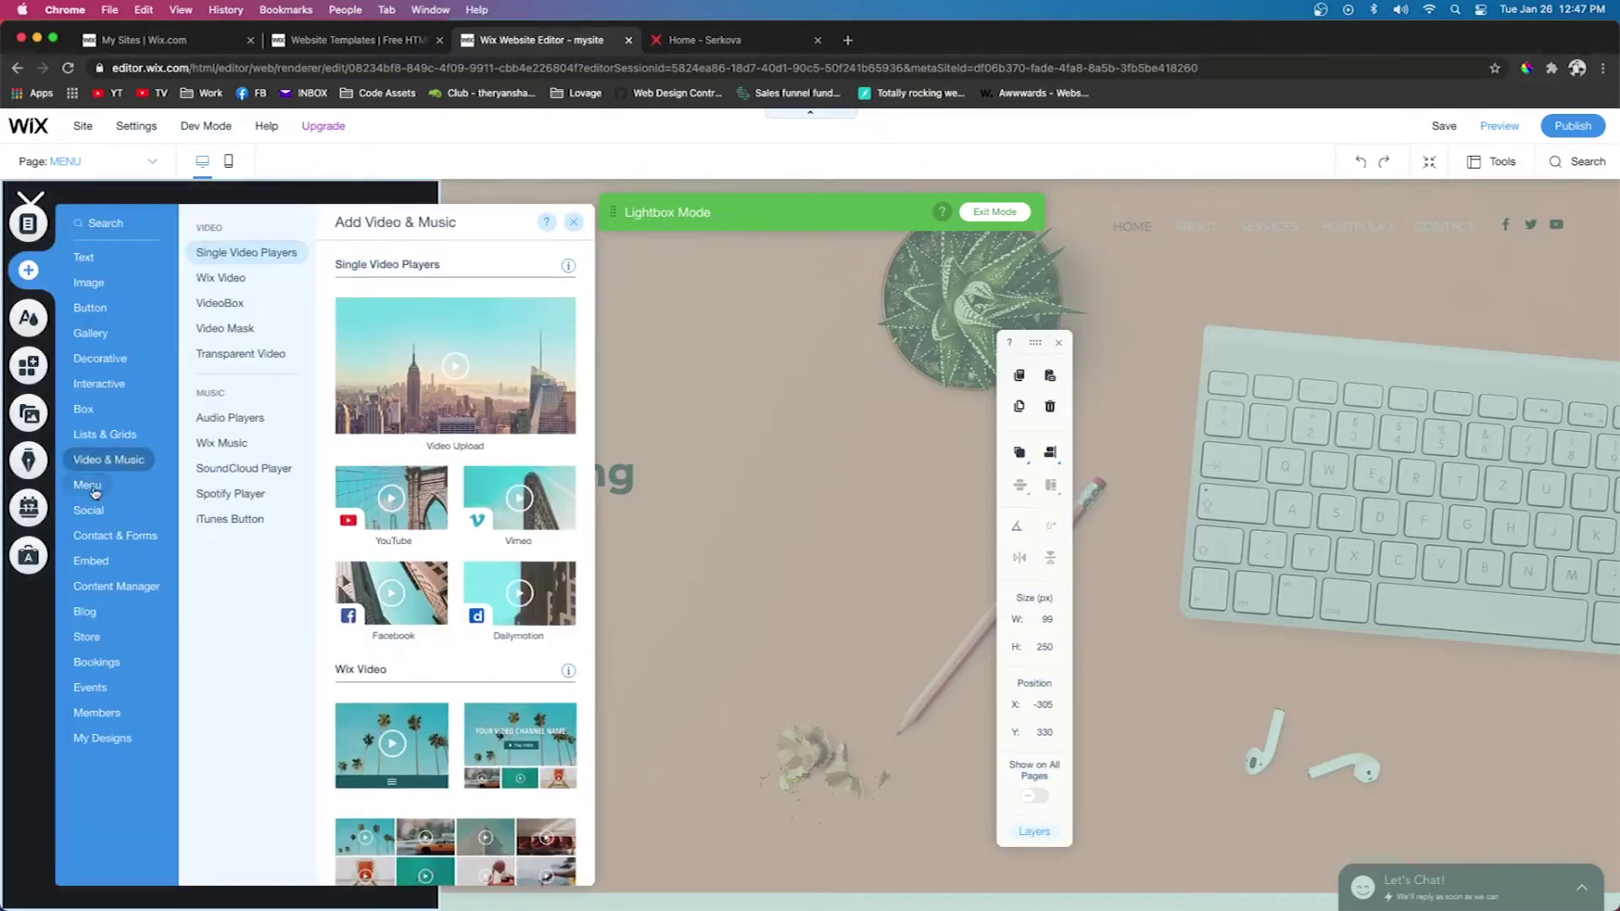
Place a social icon bar under PORTFOLIO in the menu lightbox, shrink its icons, and bring up its social links
mouse_move(89, 511)
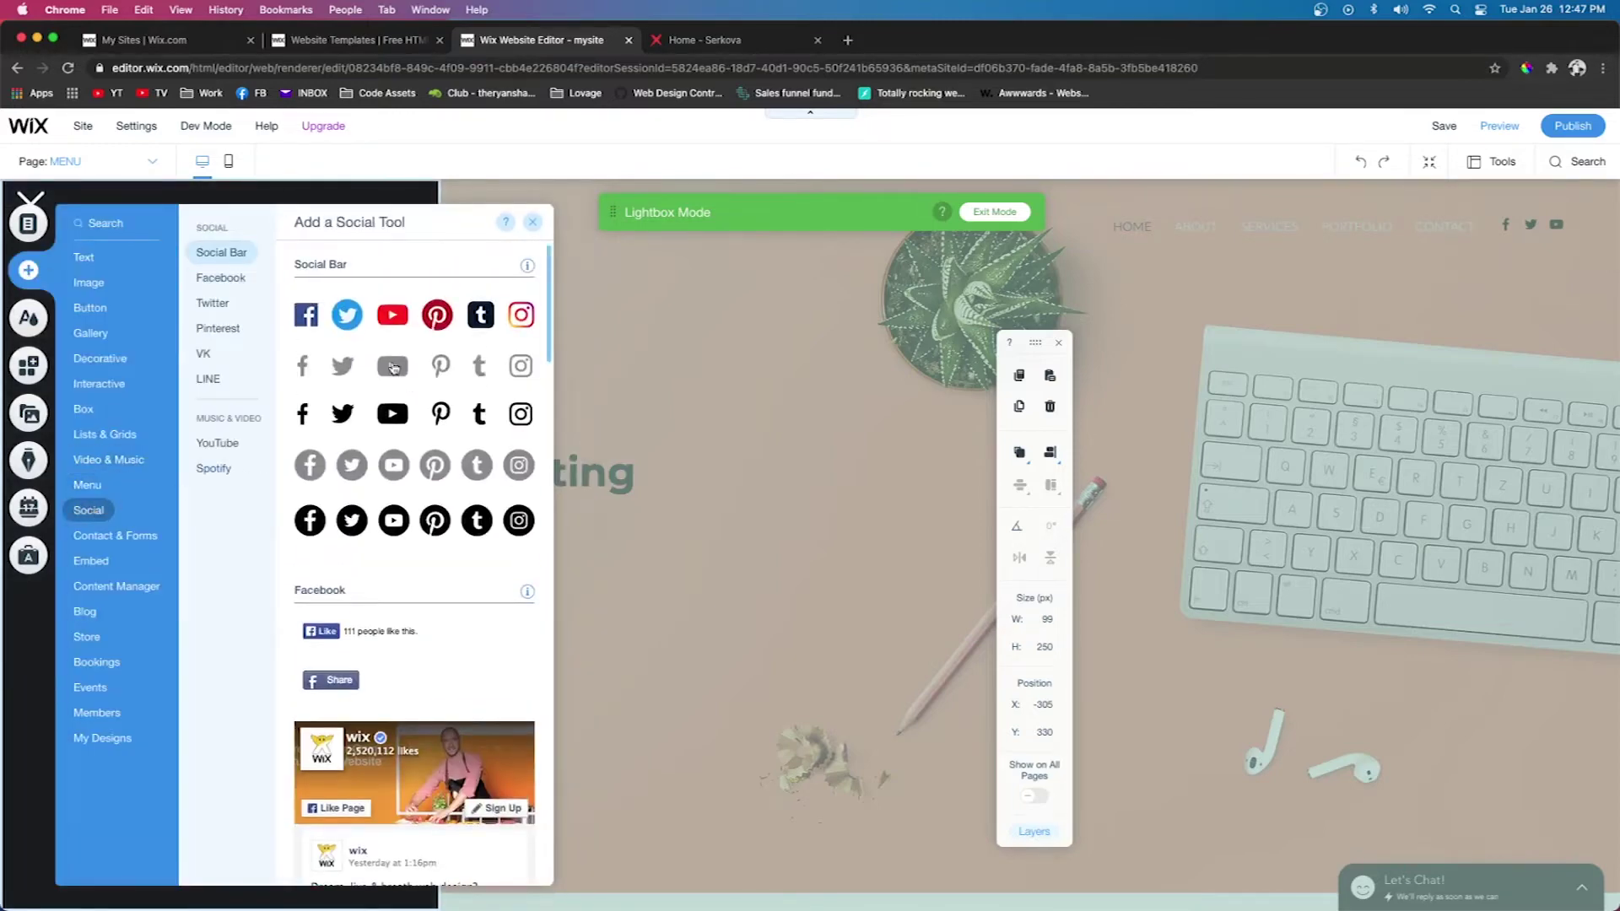
left_click_drag(692, 597, 694, 597)
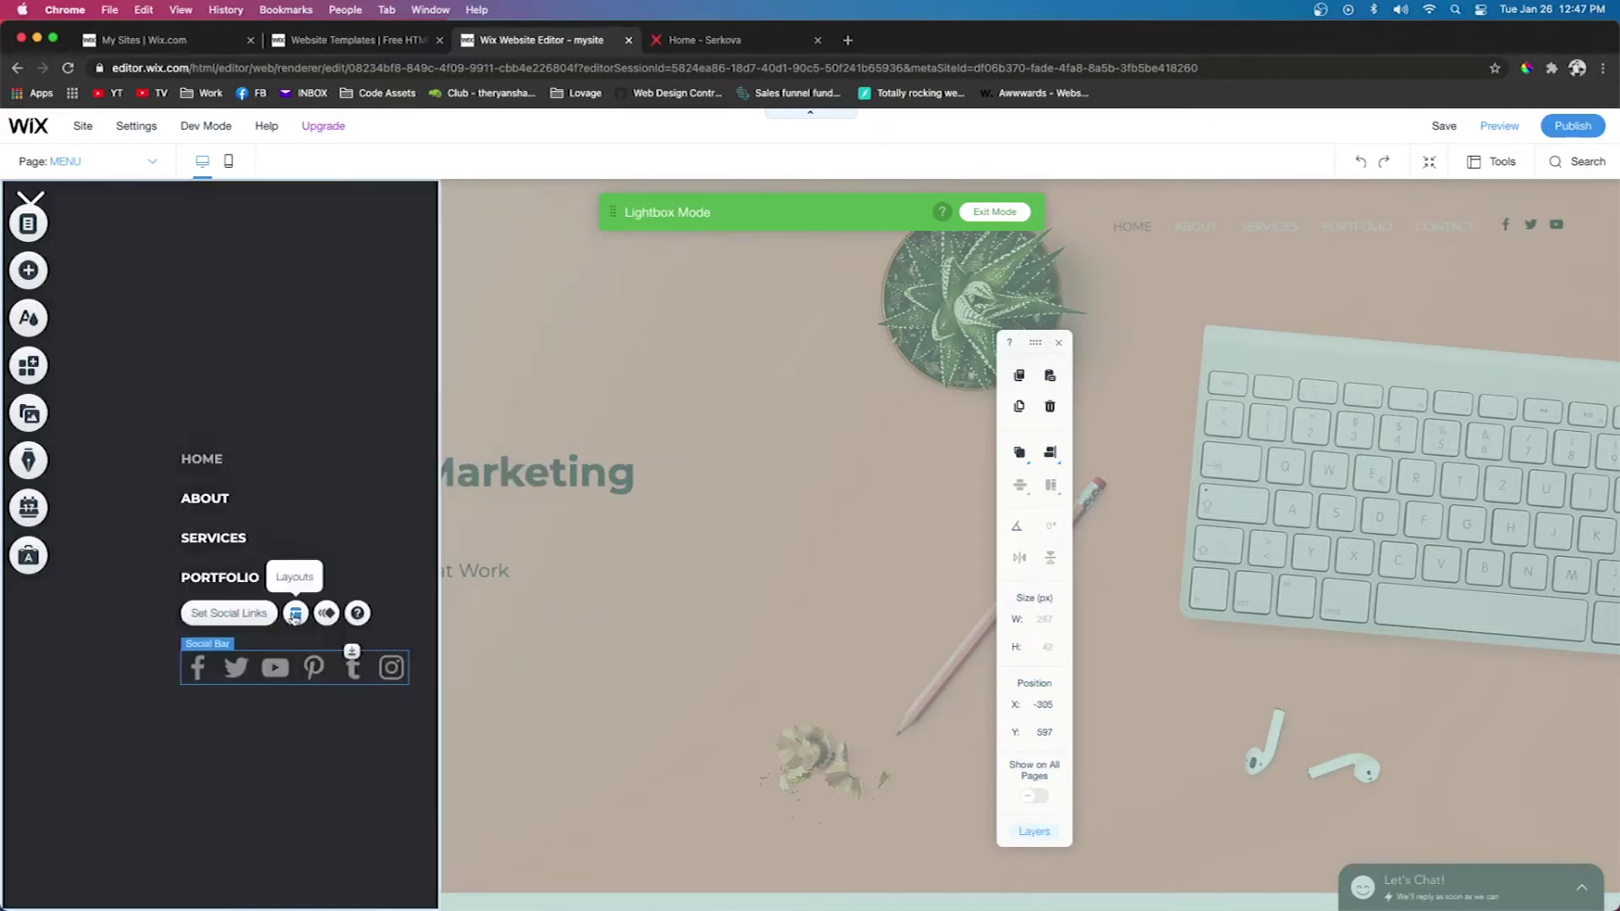
left_click(294, 614)
left_click_drag(529, 429, 462, 434)
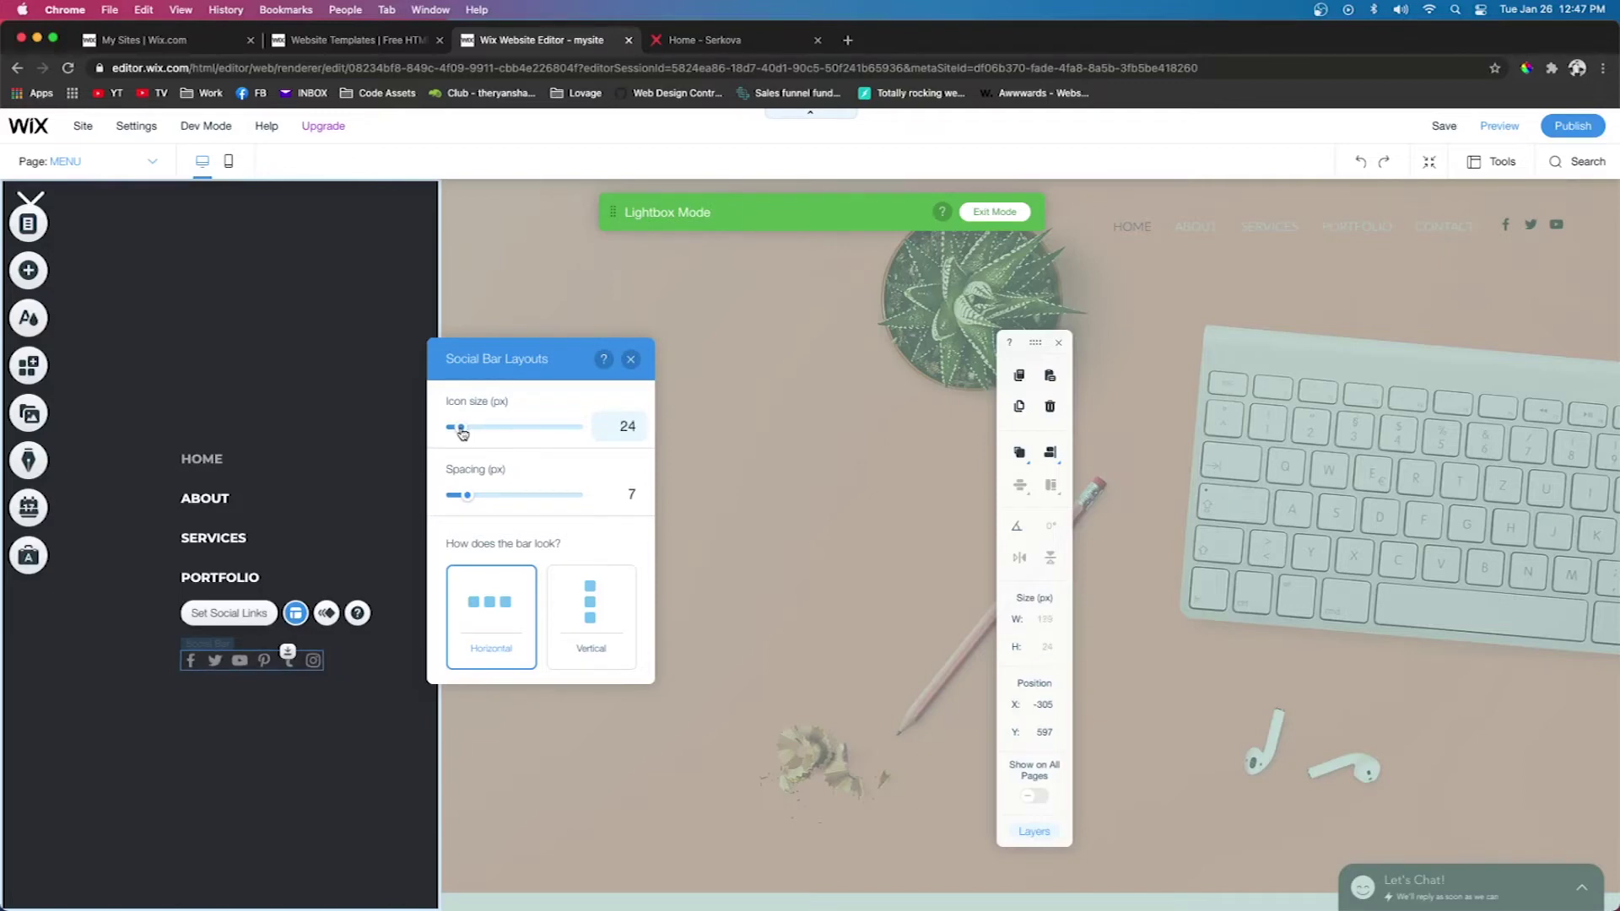
left_click(211, 614)
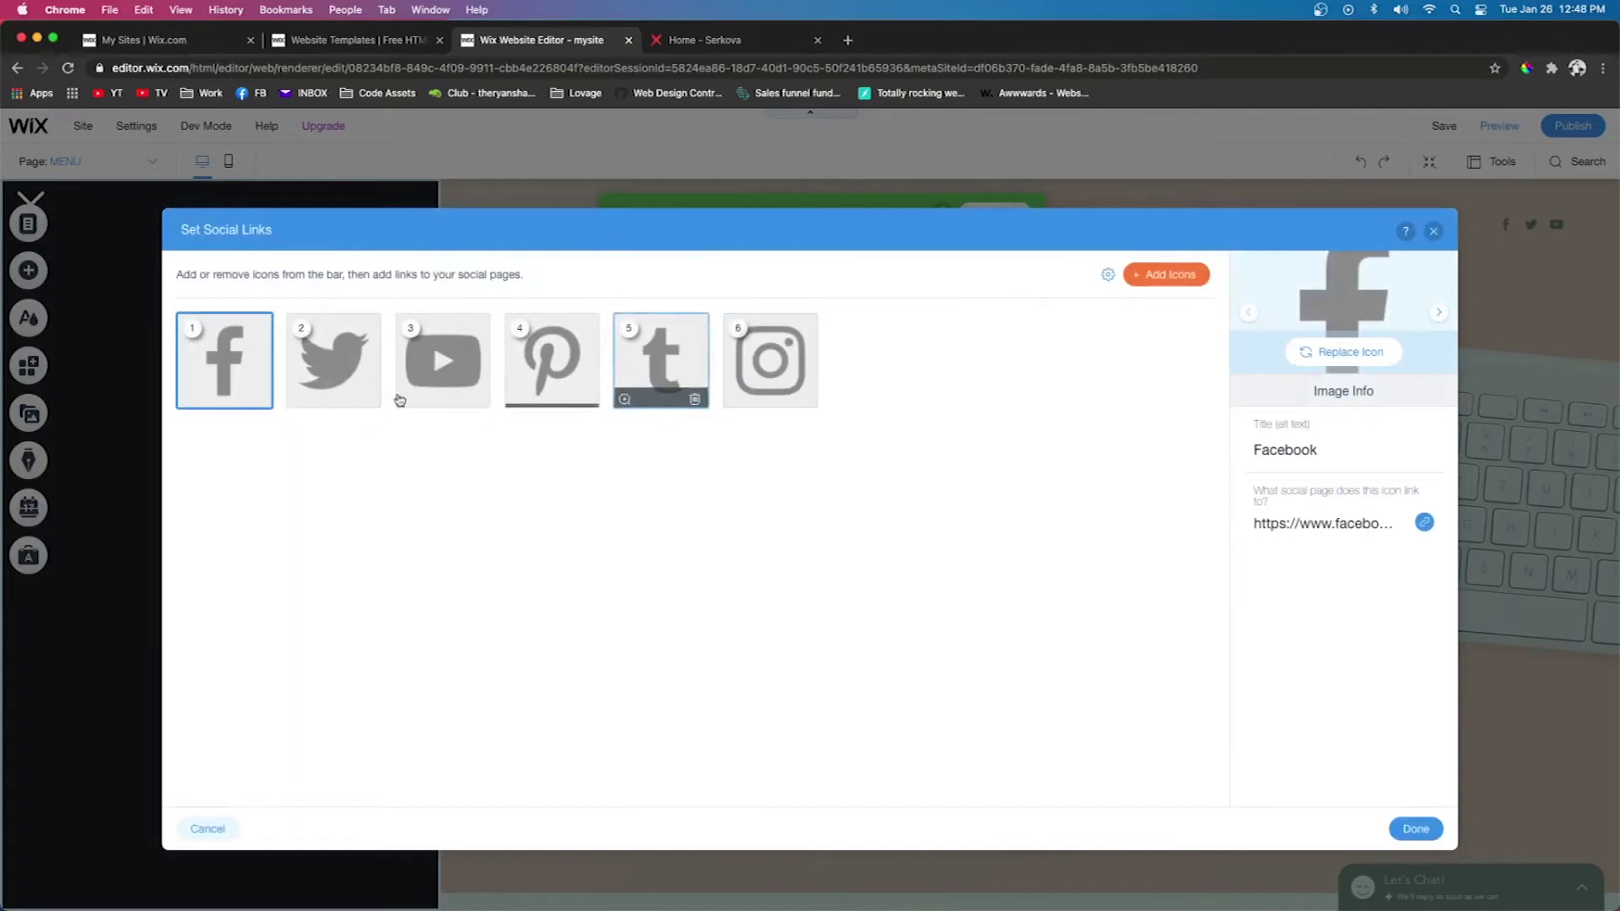
Remove the default social icons and add a Facebook icon found by searching 'facebook'
left_click(259, 398)
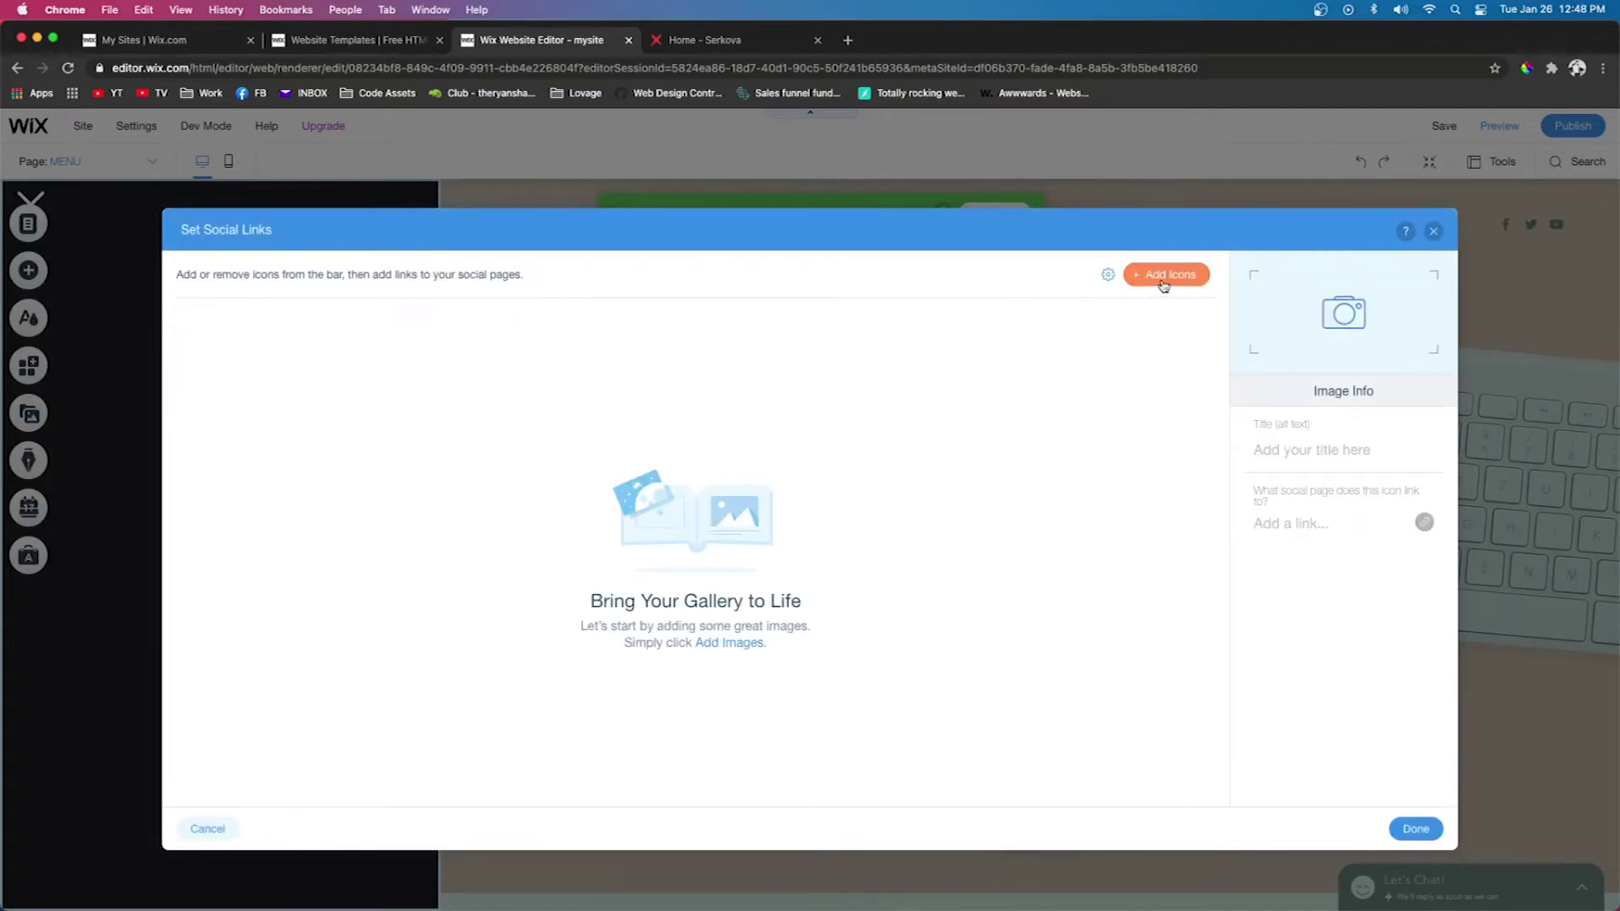
left_click(1164, 276)
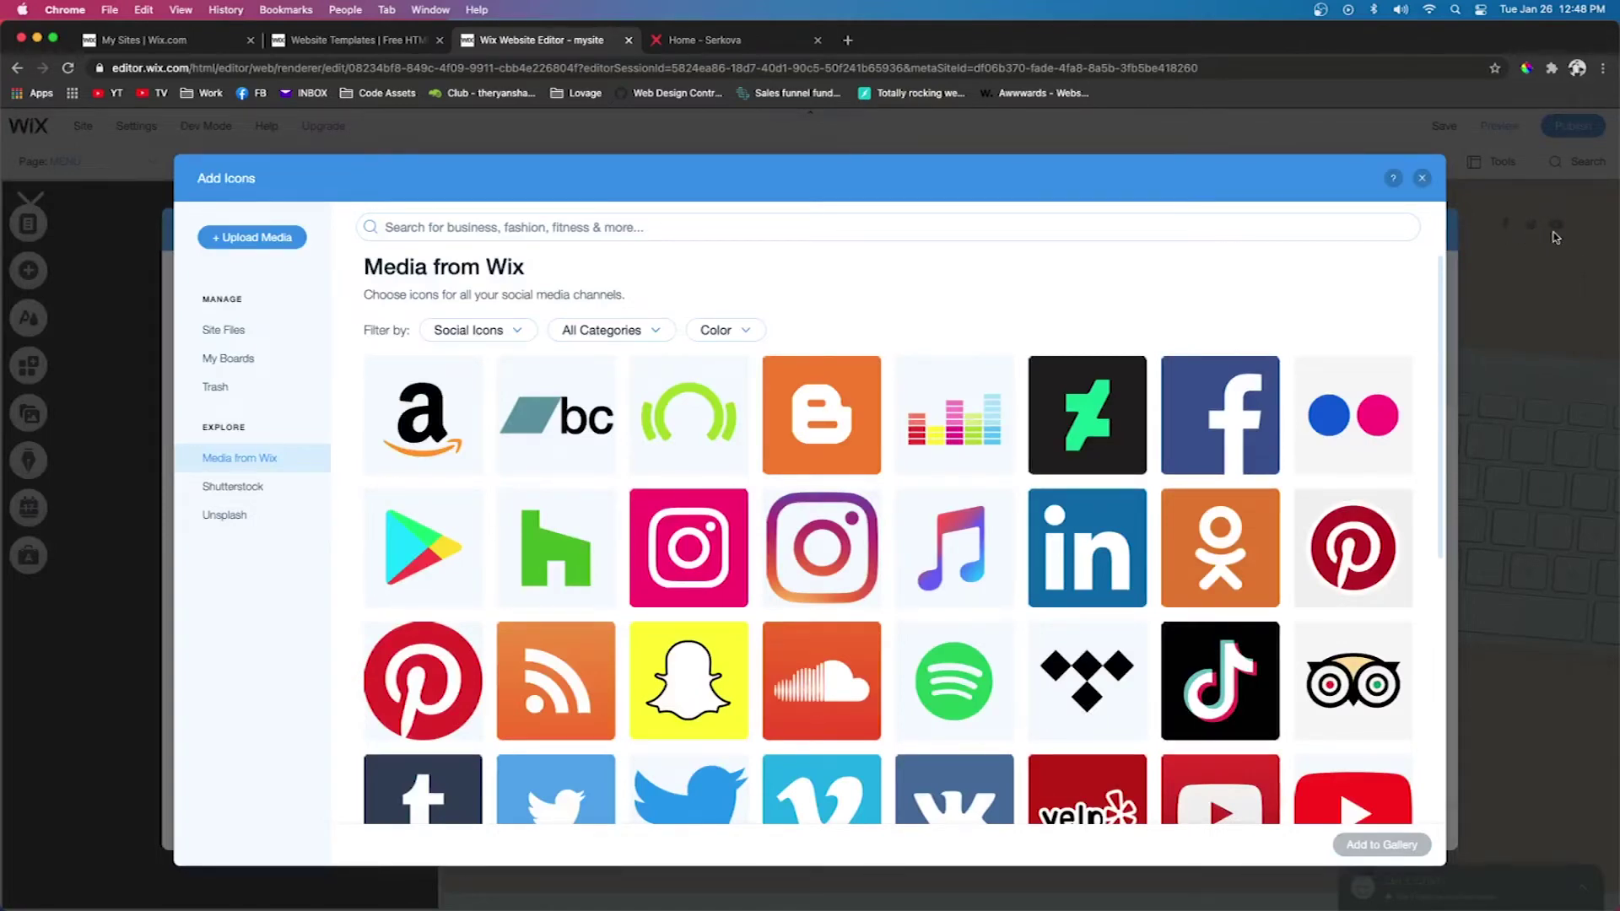
left_click(445, 229)
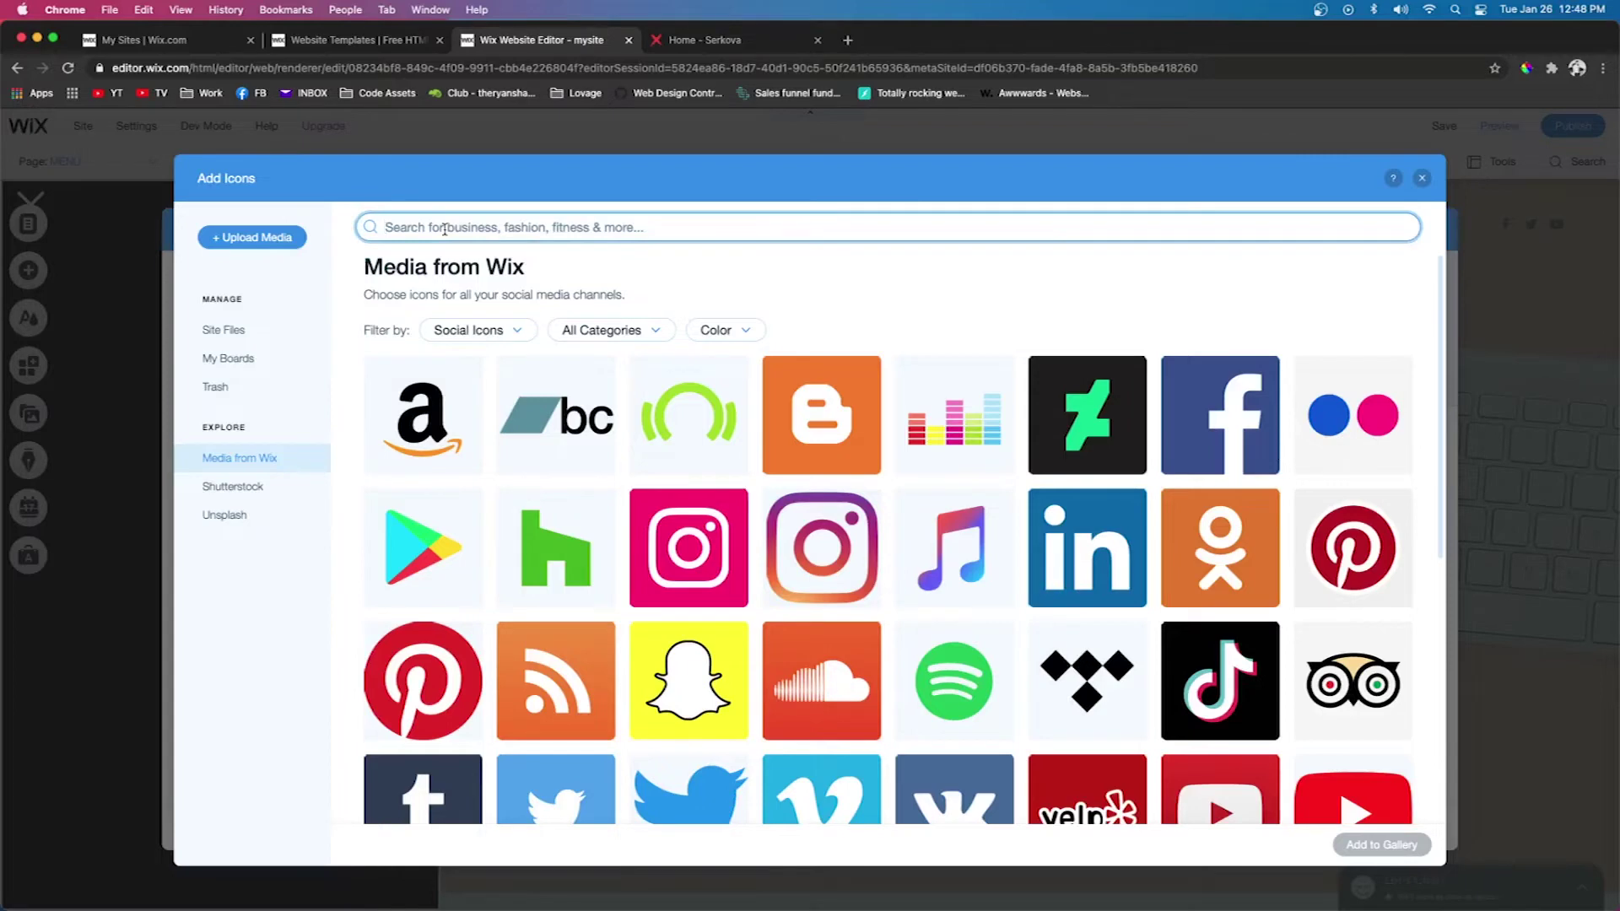
type("facebook")
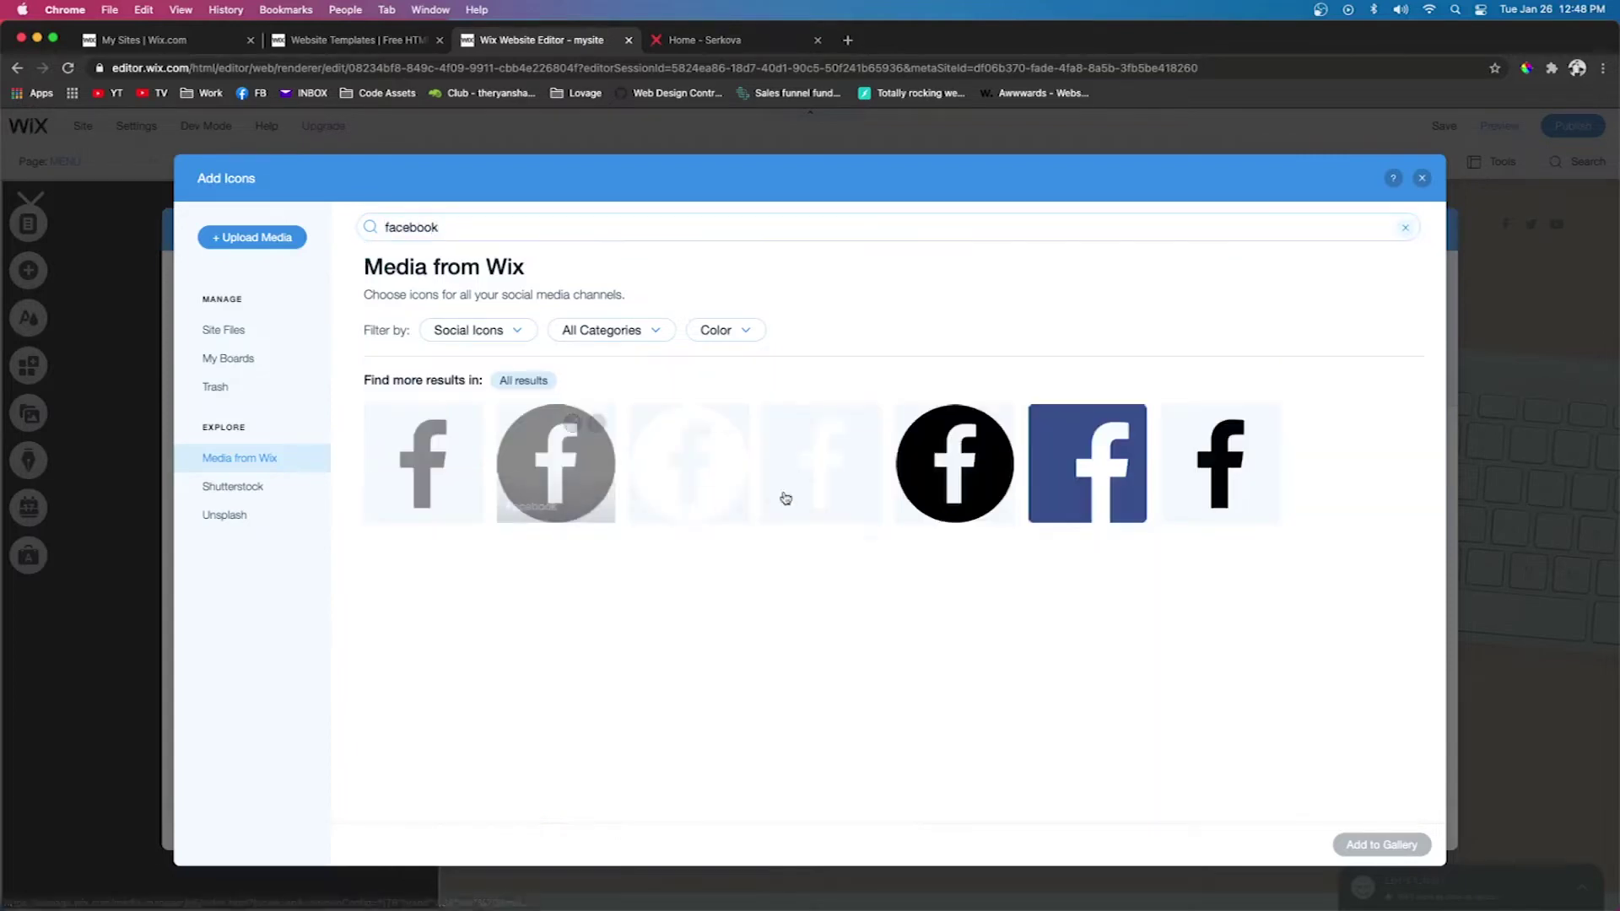
double_click(843, 487)
left_click(1166, 275)
left_click(445, 228)
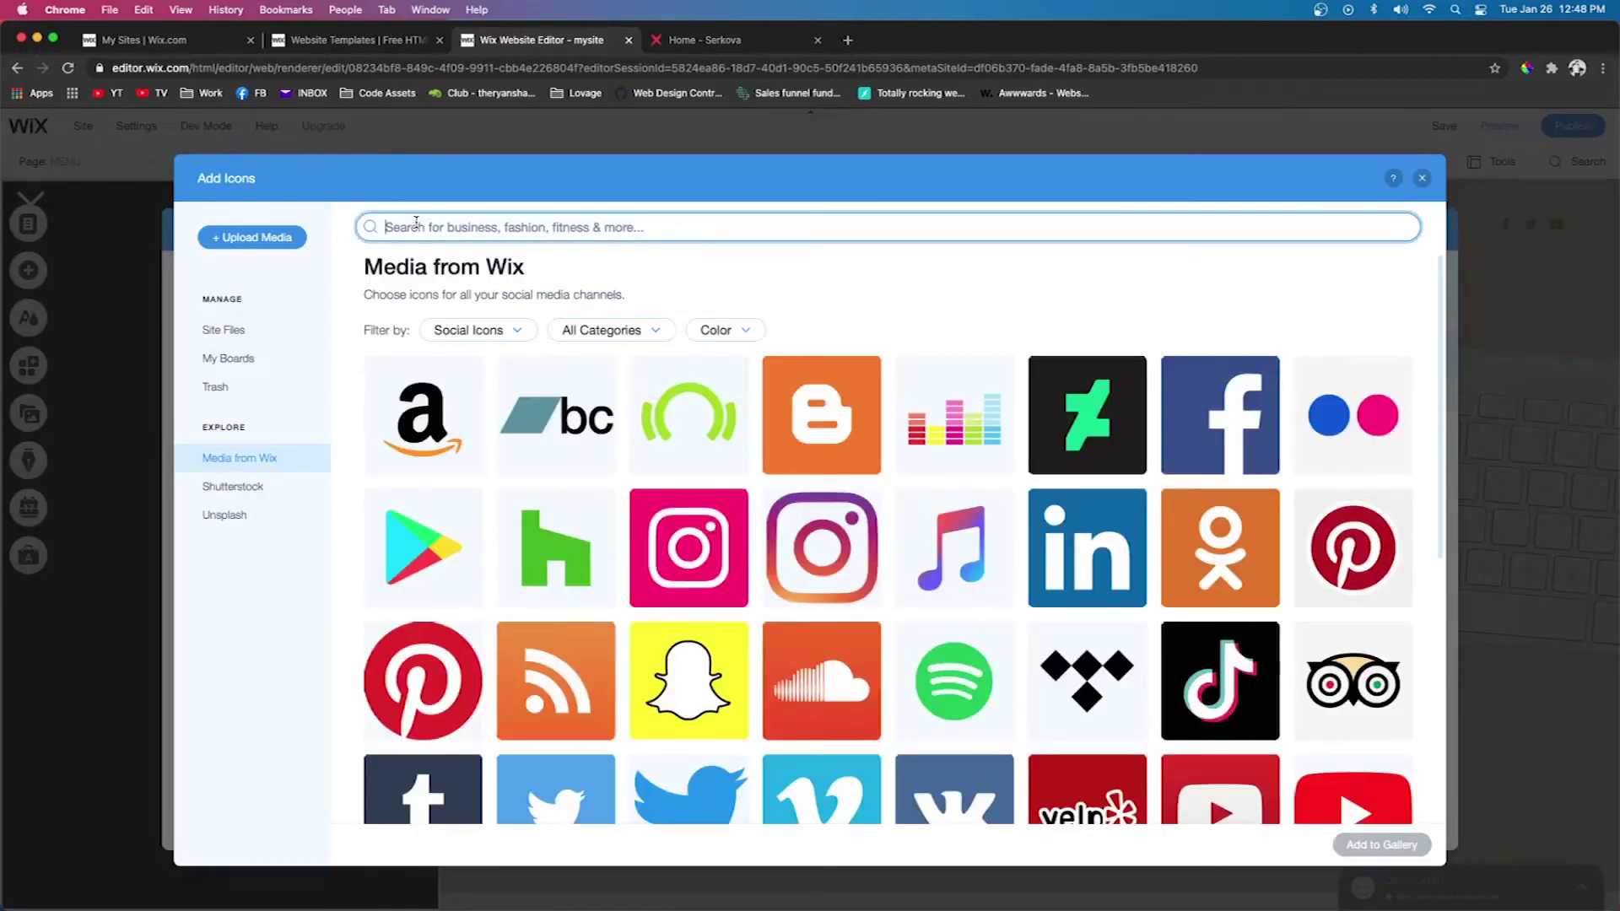
type("tw")
key("BackSpace")
key("BackSpace")
key("BackSpace")
key("BackSpace")
key("Escape")
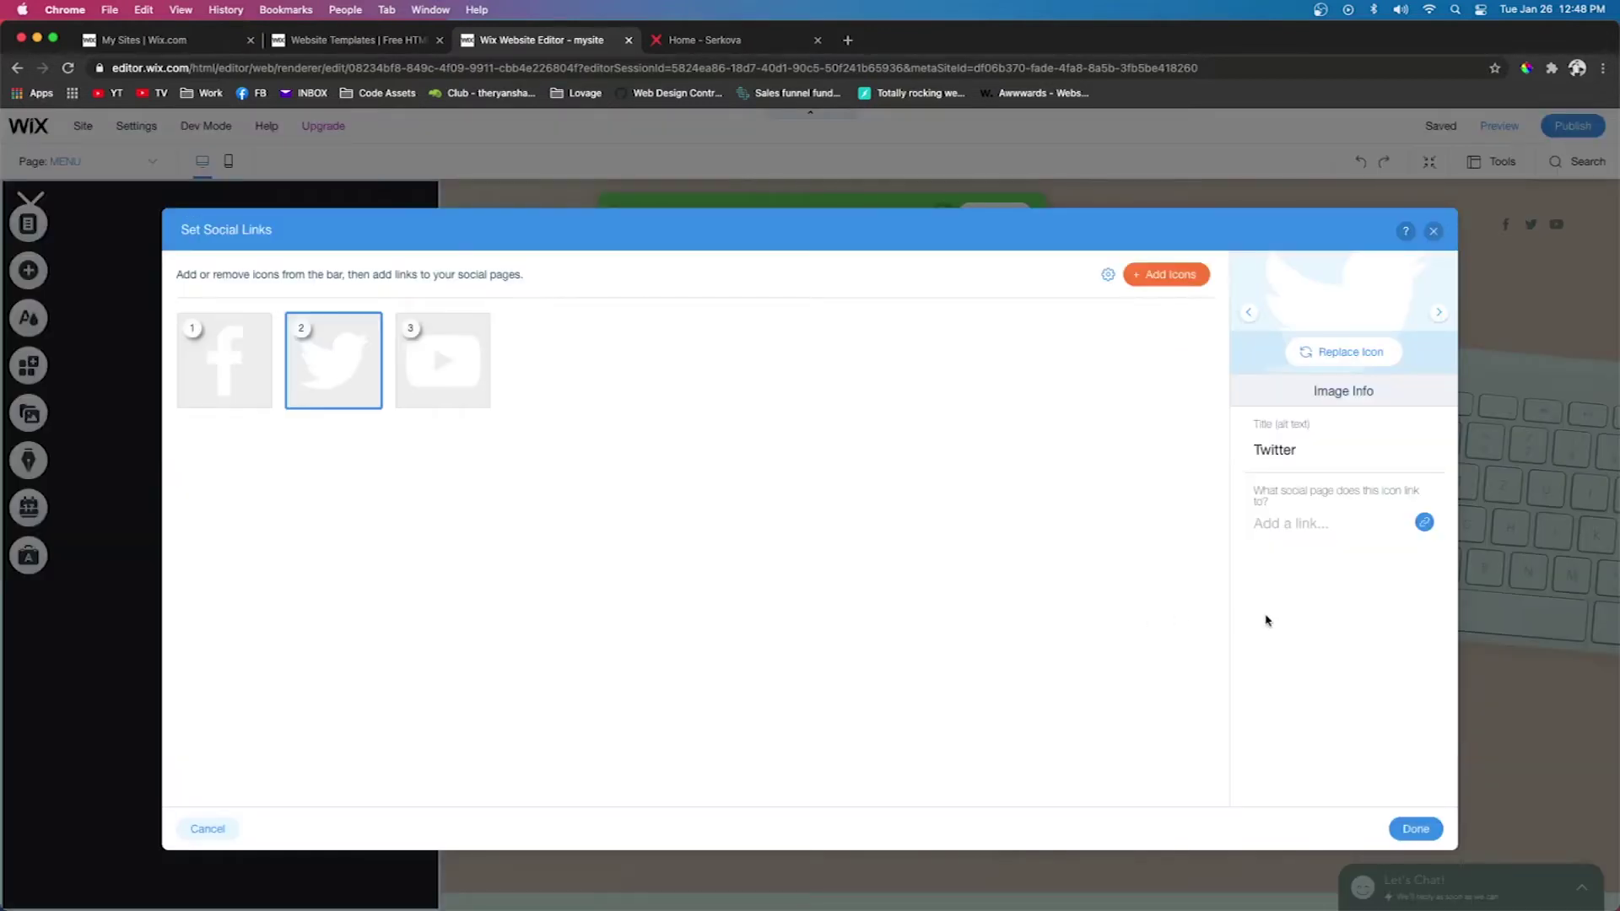
Open the Facebook icon's link options, then close the link and Social Links dialogs
left_click(218, 352)
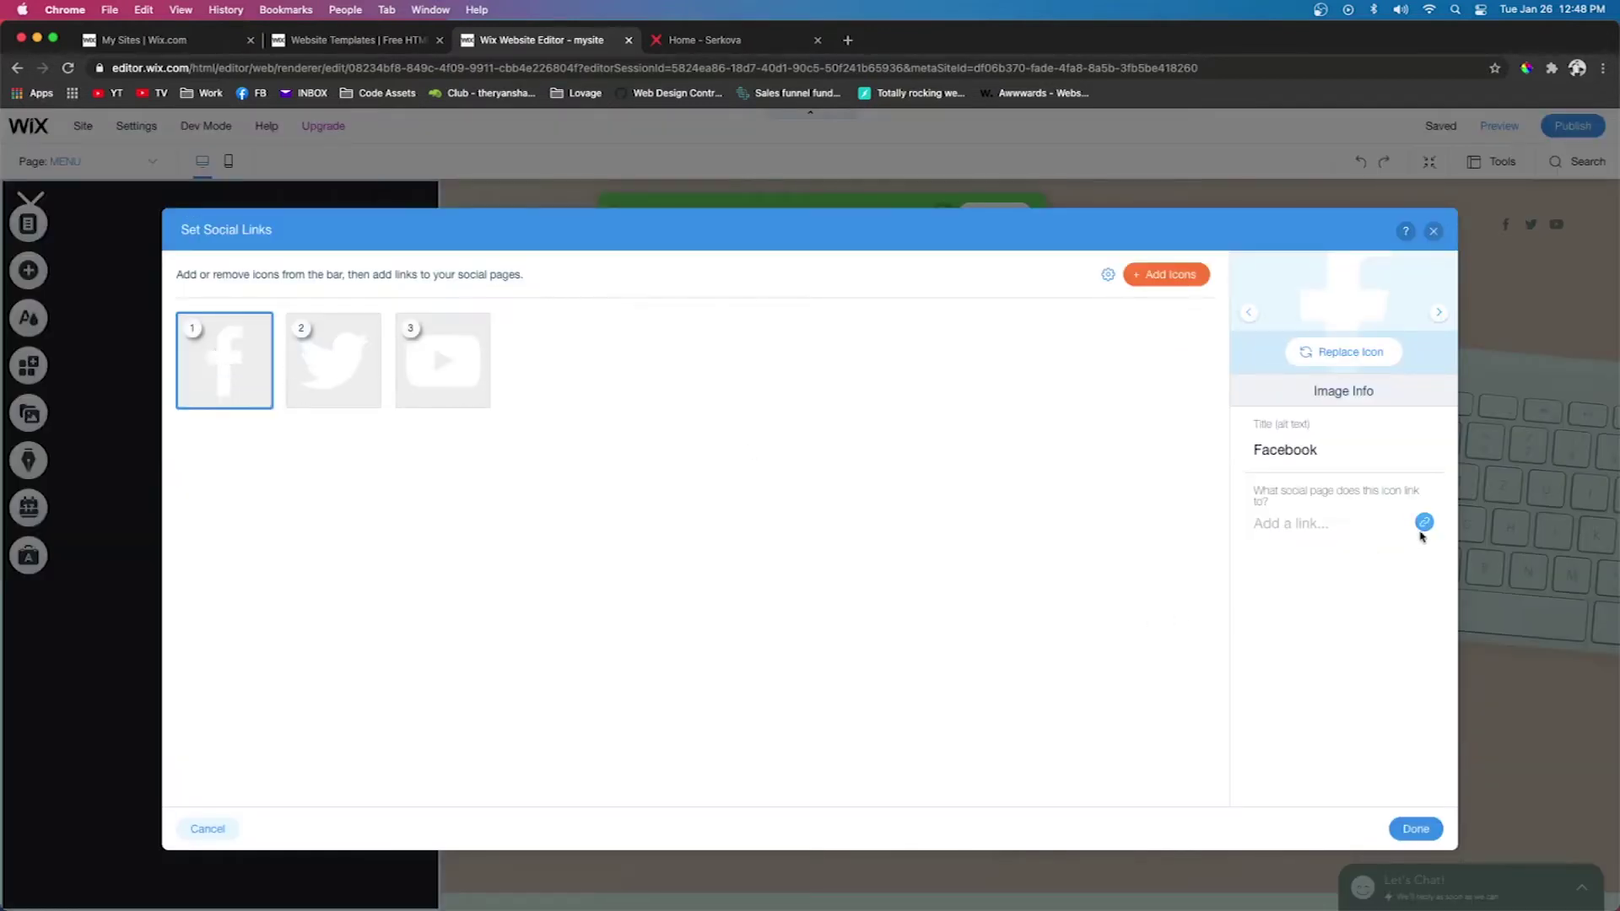
left_click(1424, 522)
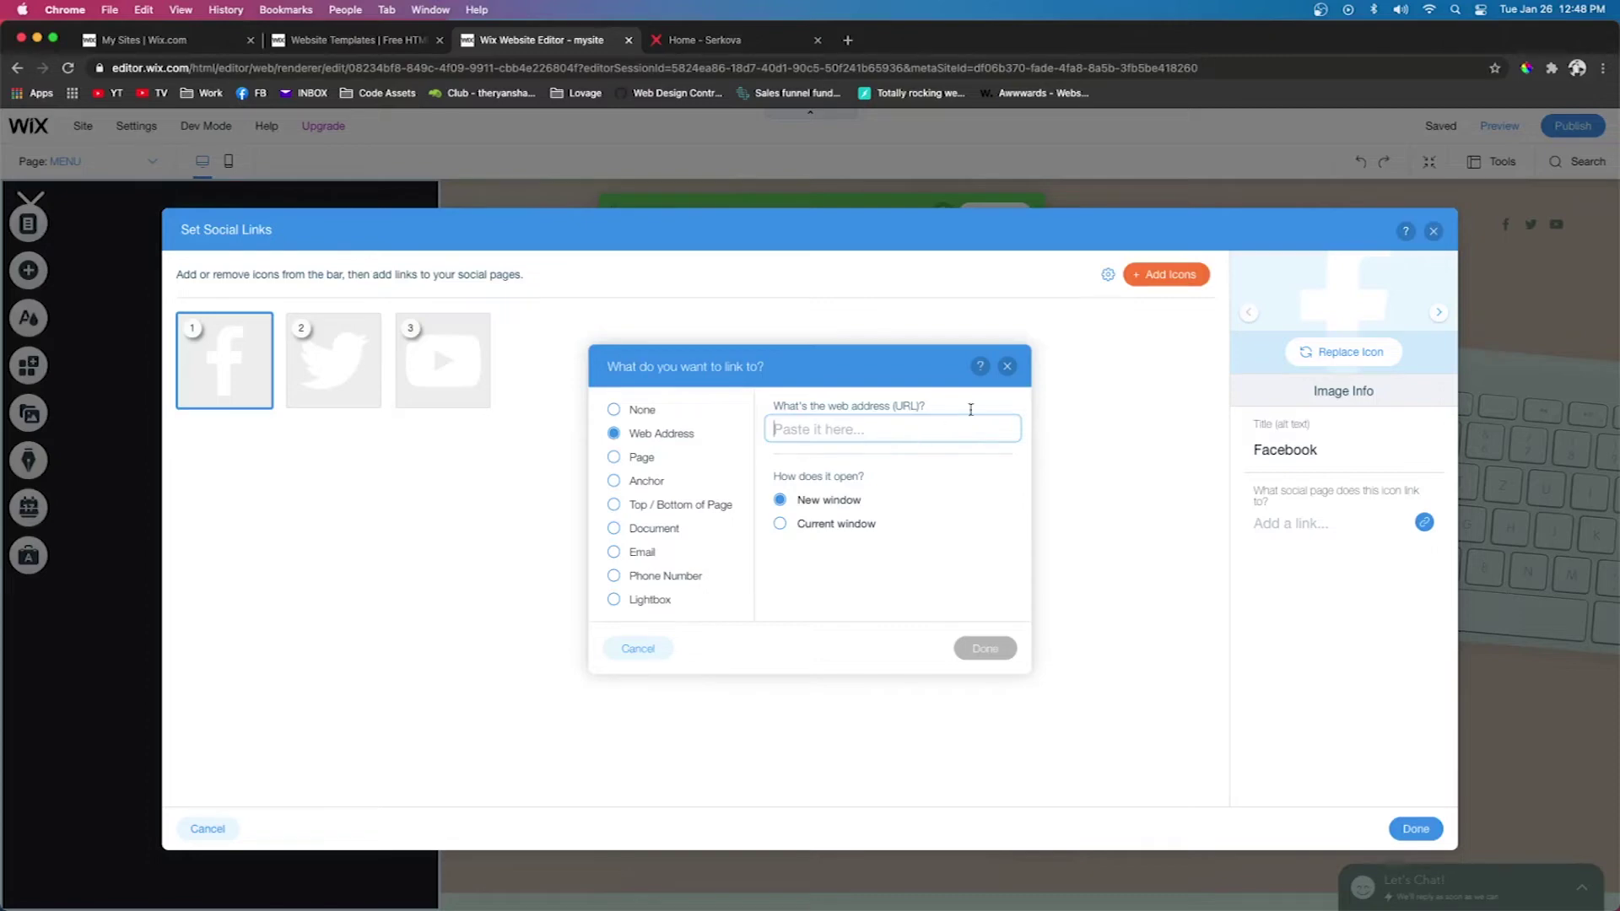
left_click(1006, 365)
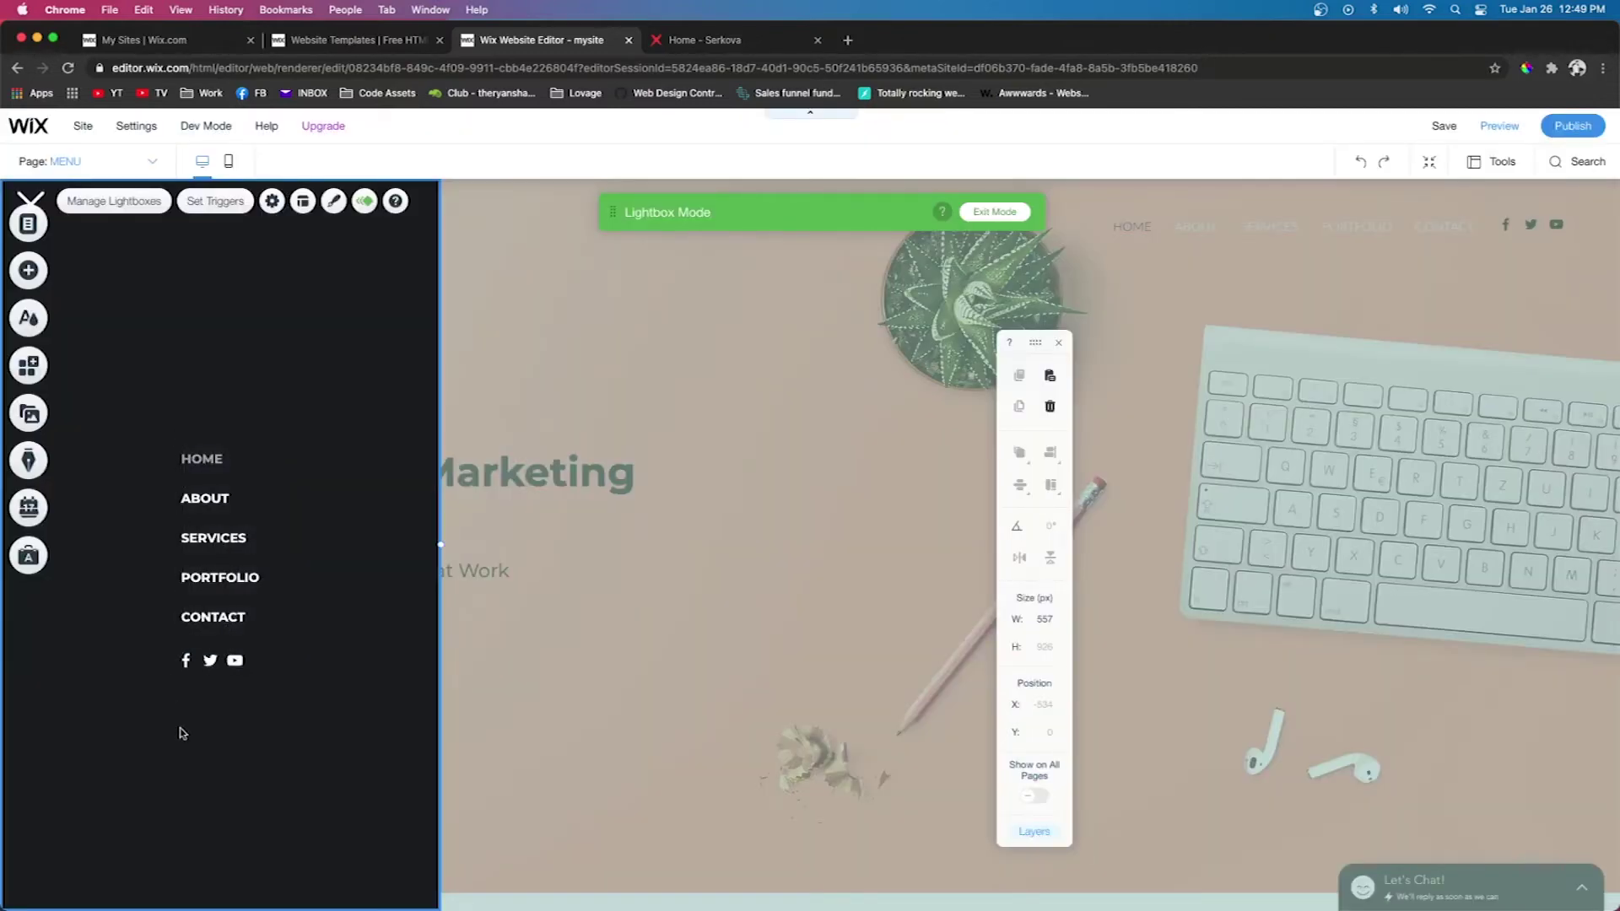
Back on the Home page, link the hamburger icon to open the MENU lightbox
key("Escape")
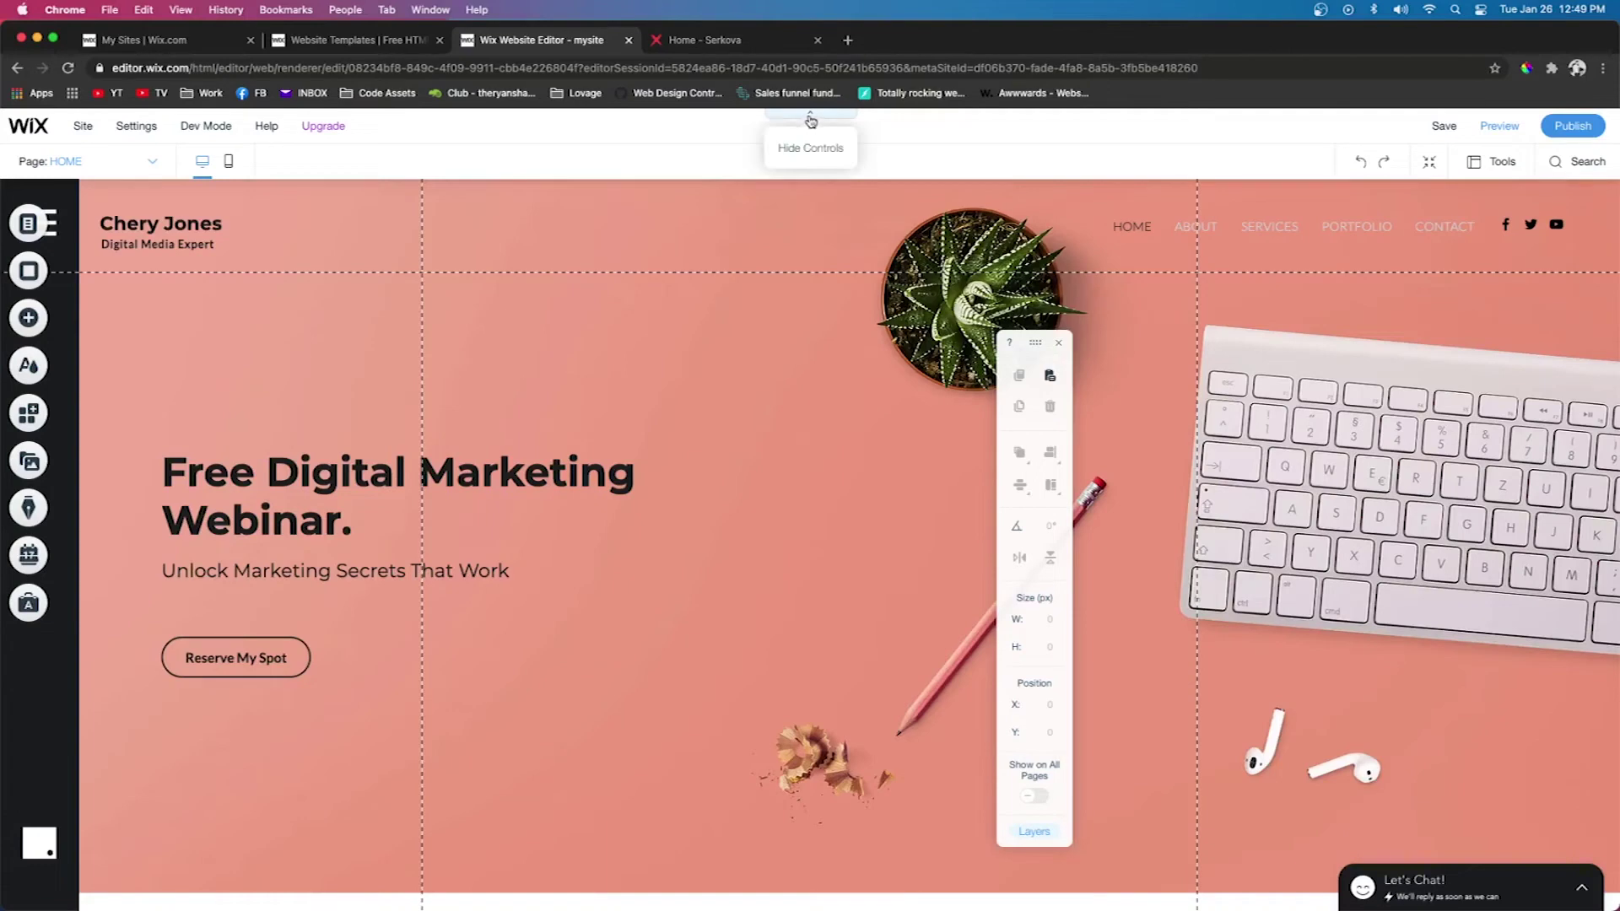
left_click(810, 121)
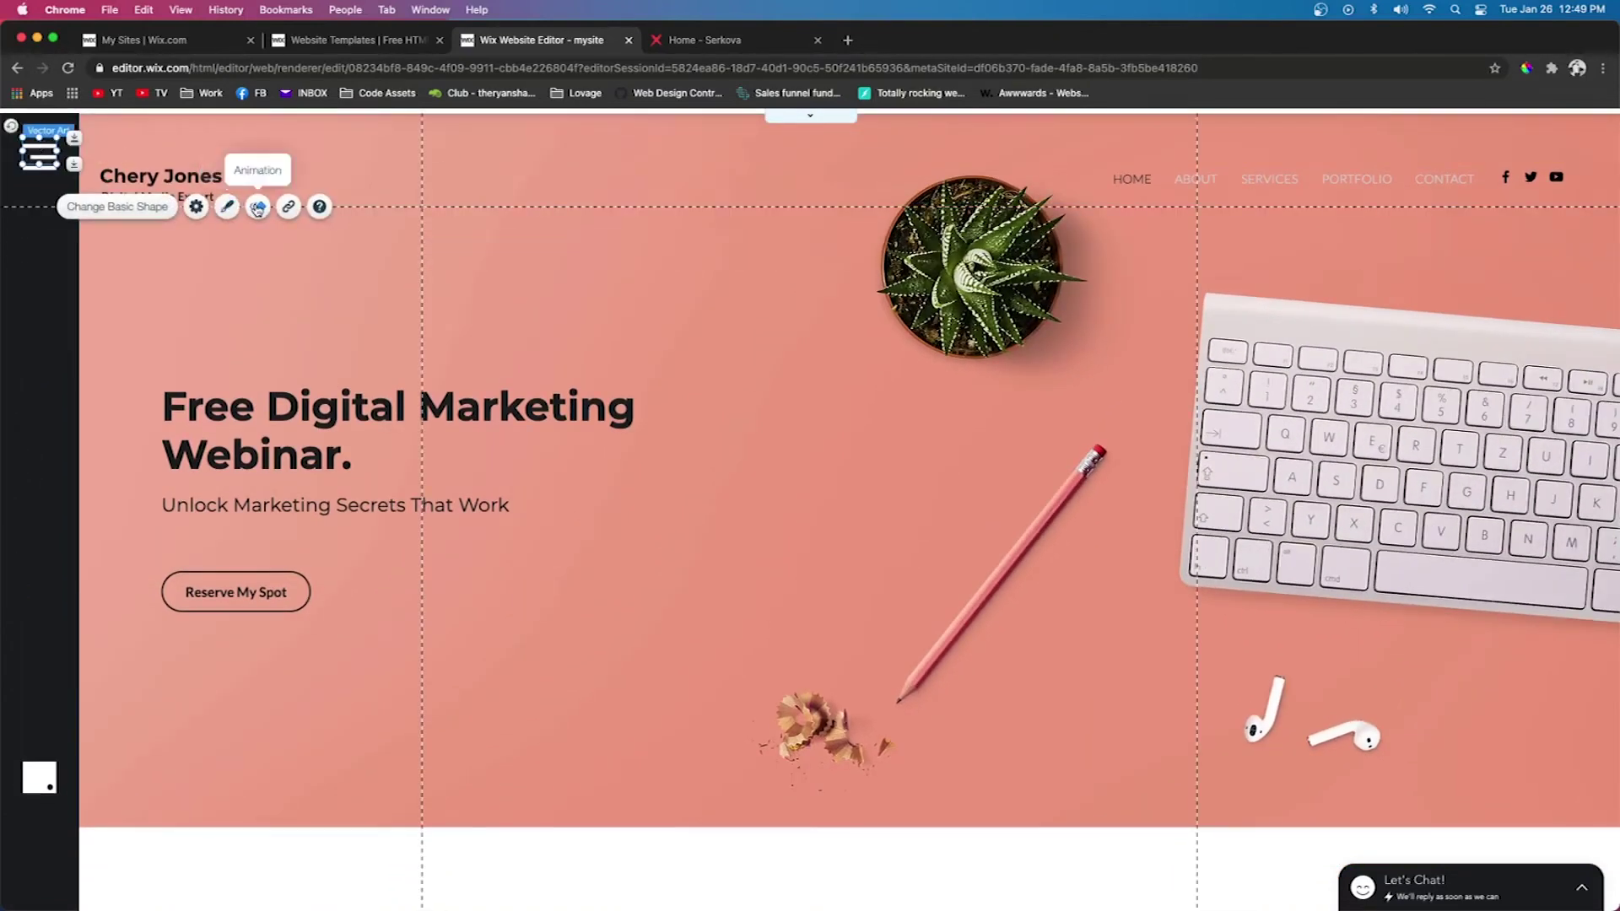
left_click(288, 207)
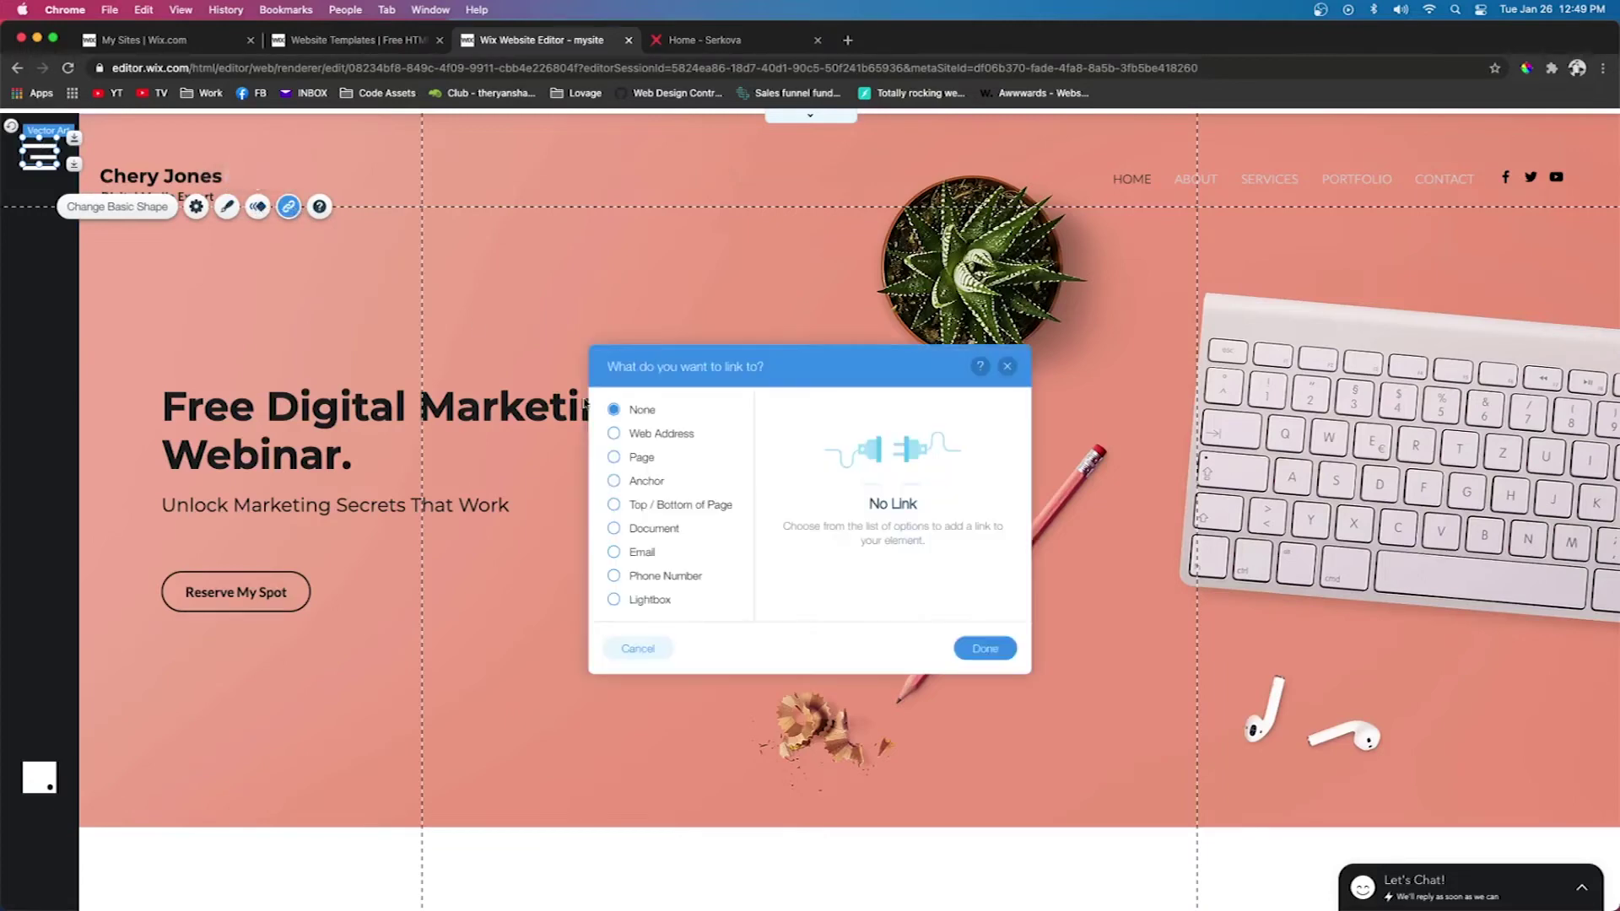
left_click(646, 600)
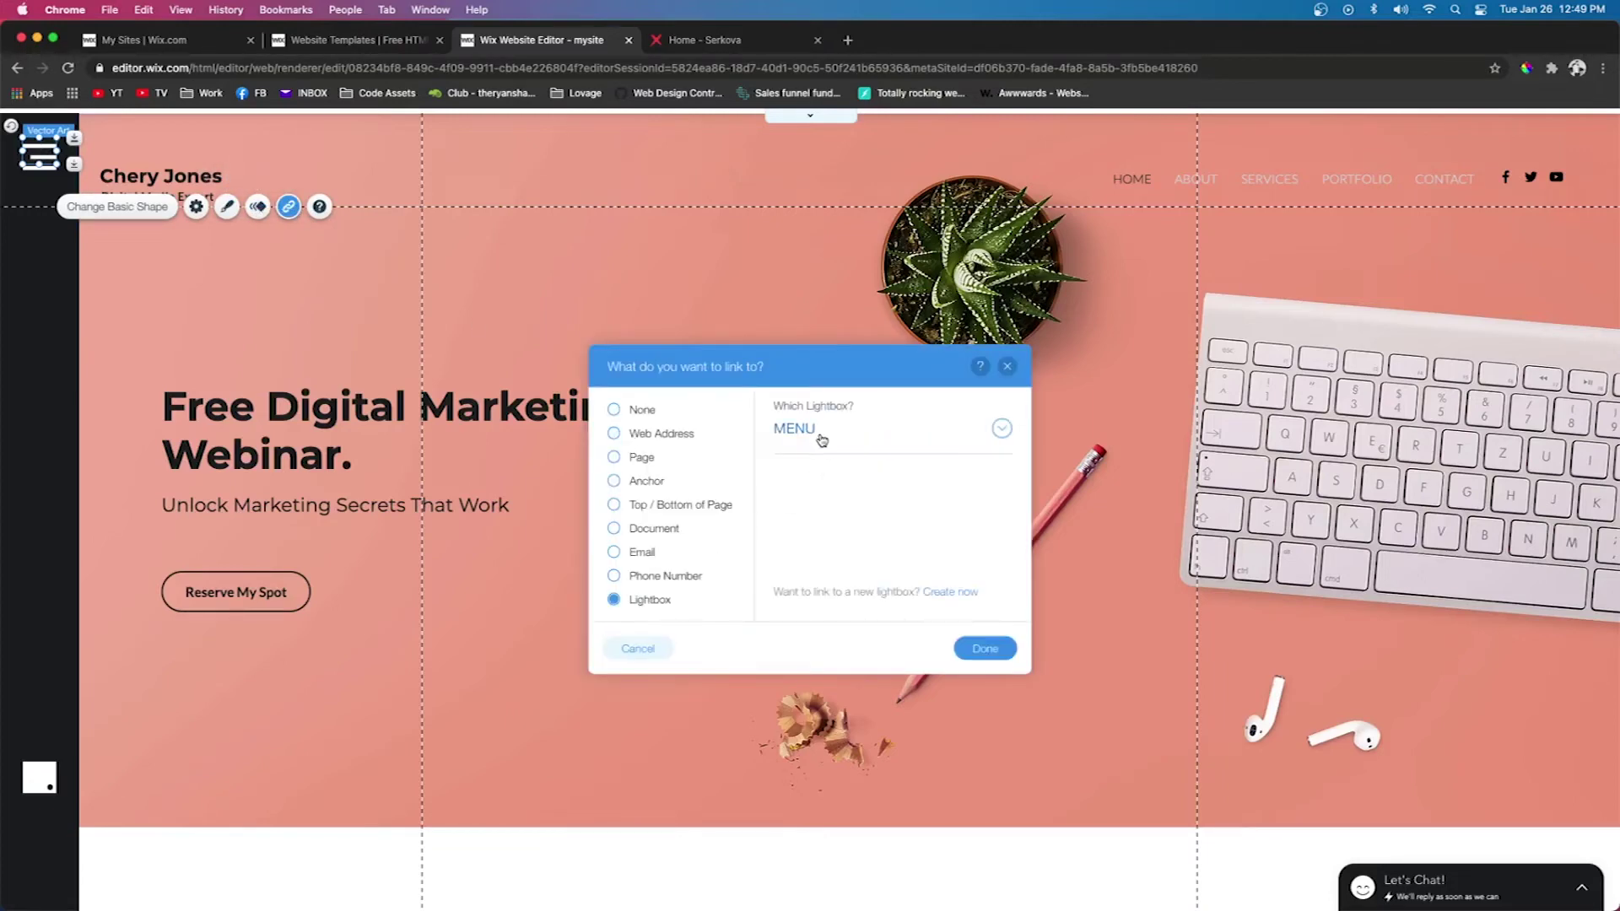
left_click(984, 648)
key("super+shift+p")
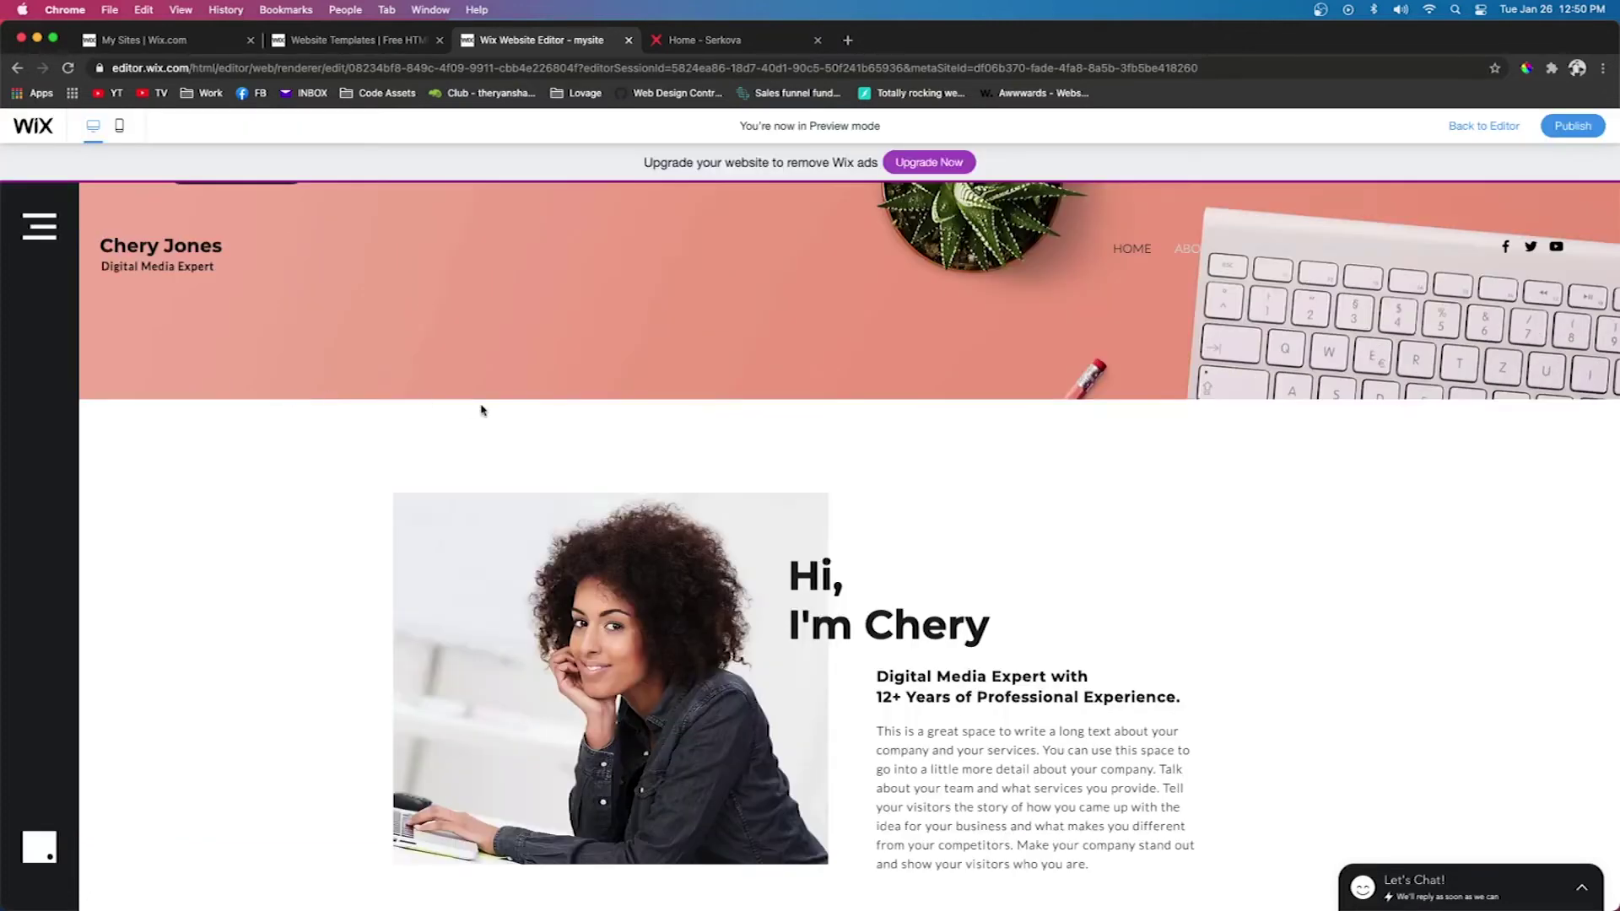
In preview, open and close the slide-out menu twice, then reopen the MENU lightbox for editing
scroll(482, 410, "up", 5)
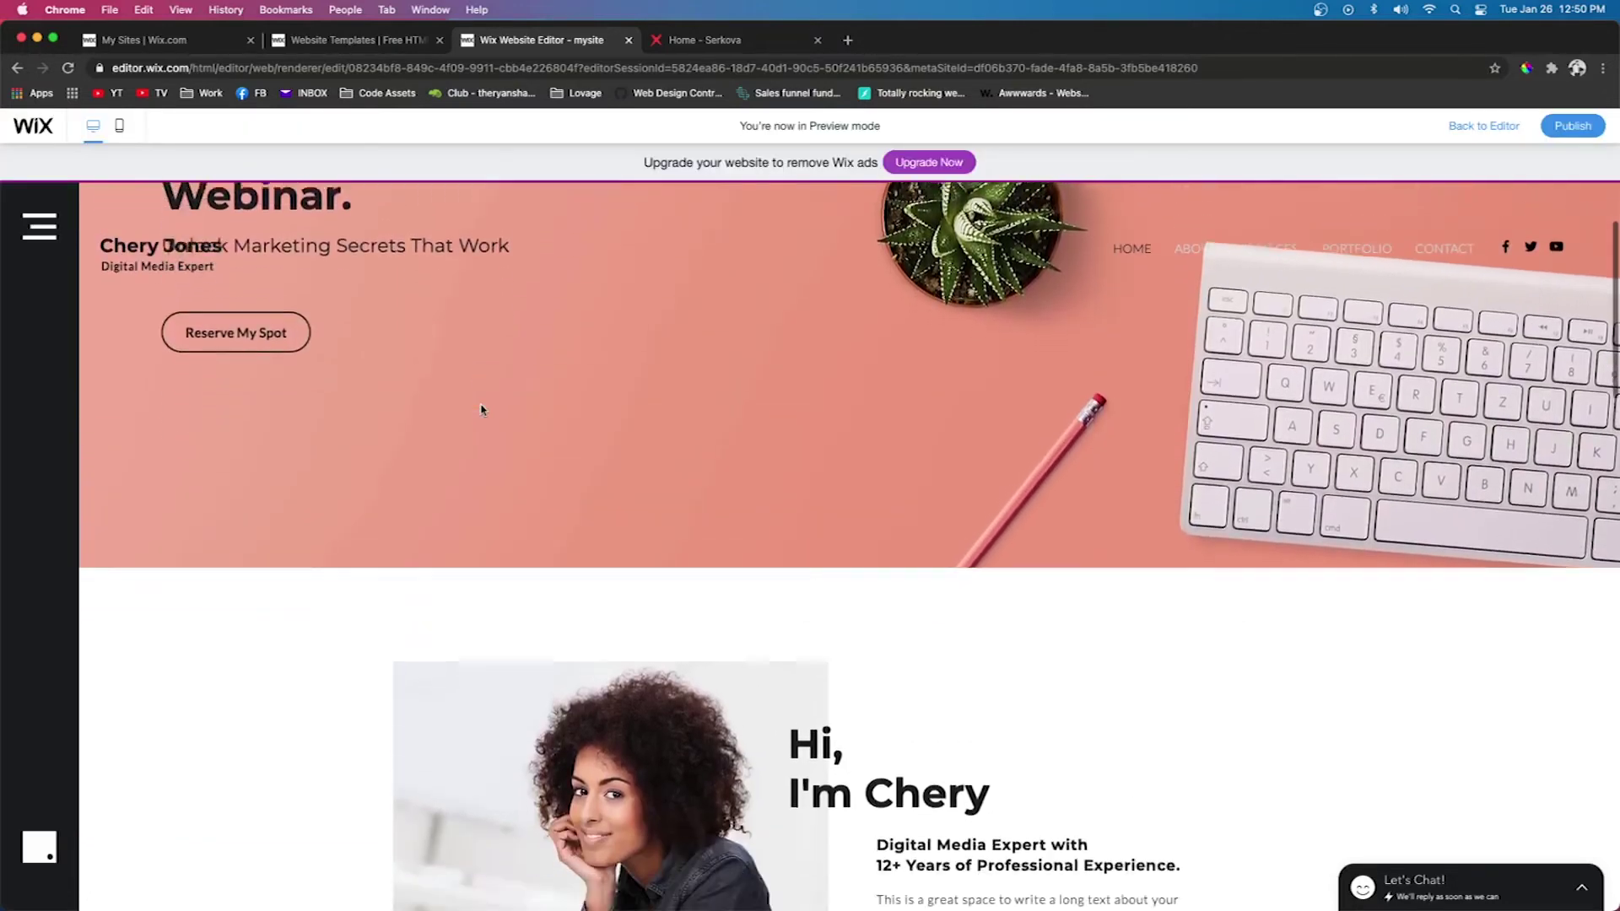
scroll(481, 410, "down", 5)
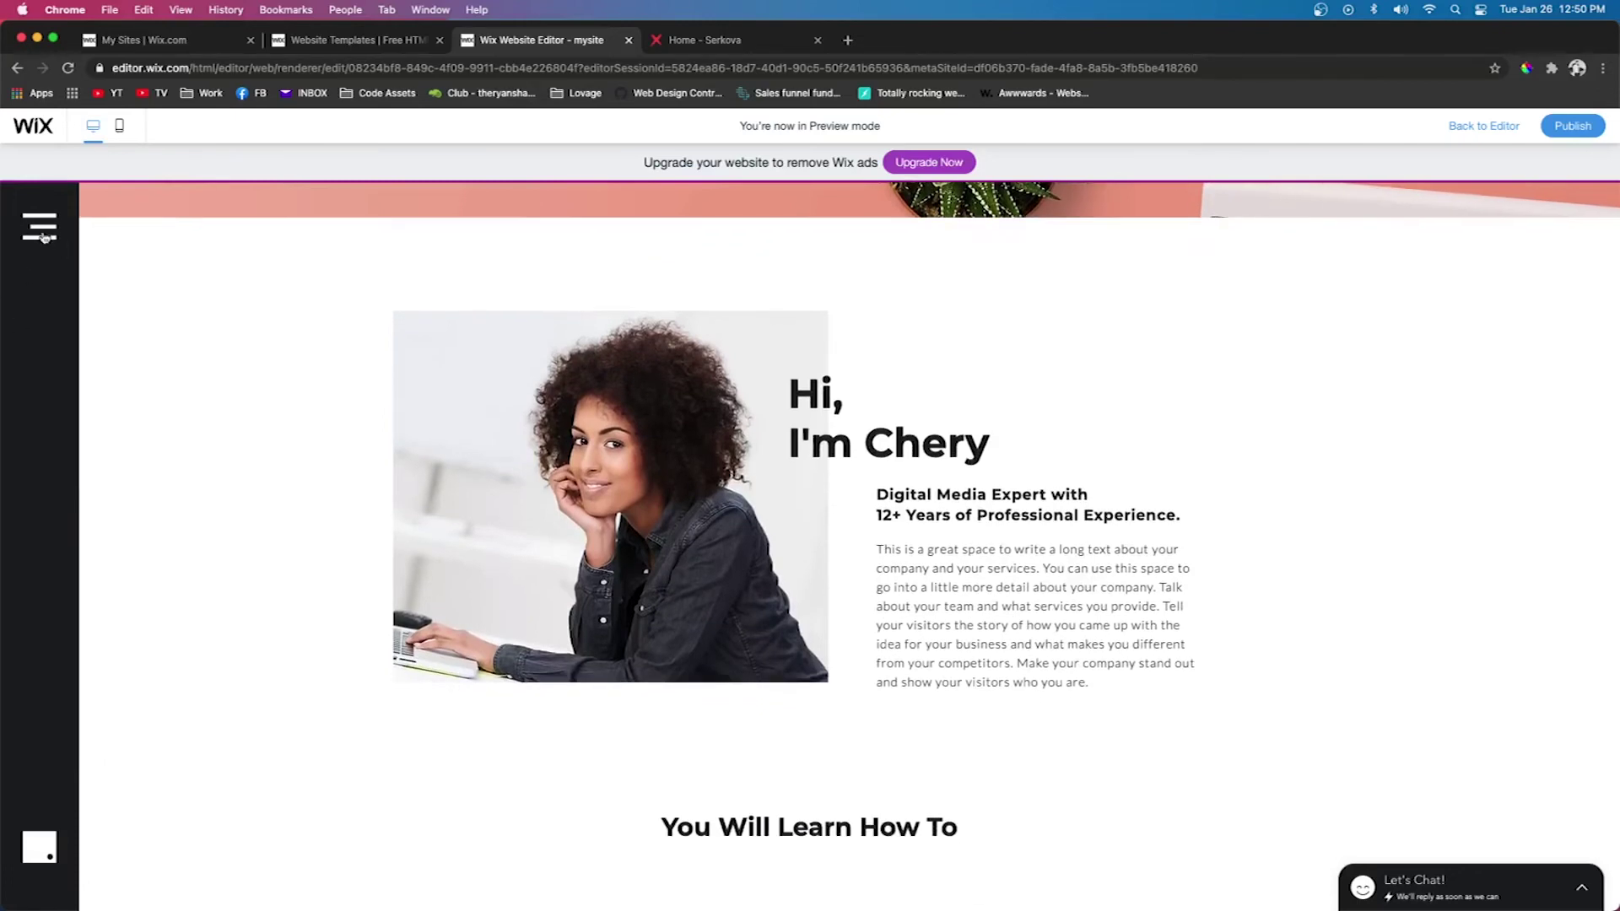
left_click(42, 236)
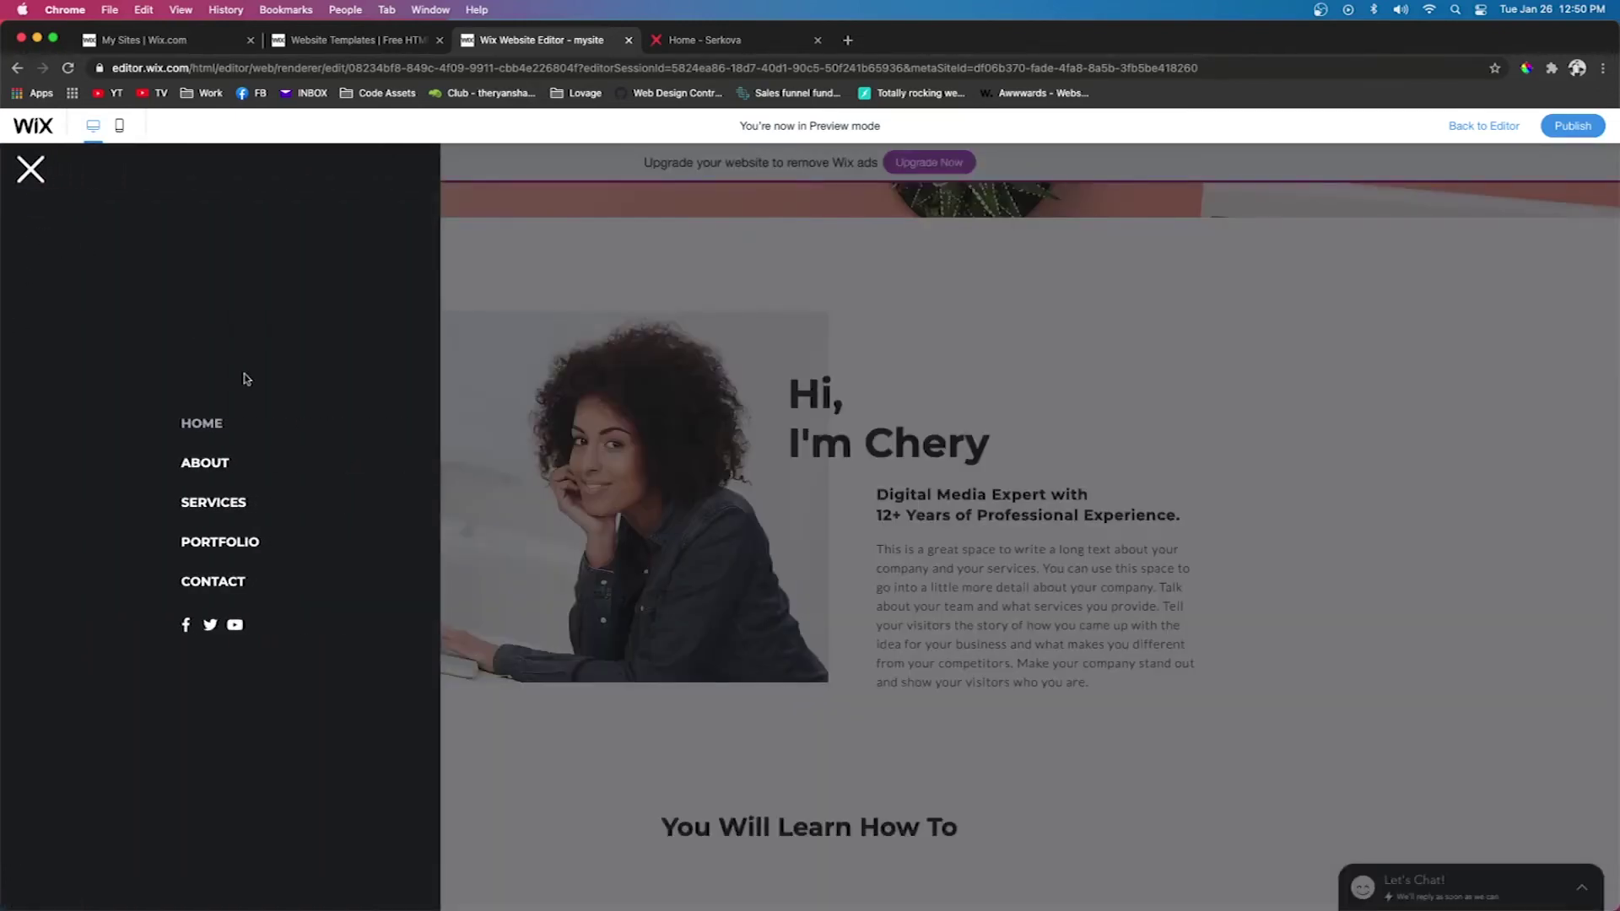
left_click(31, 169)
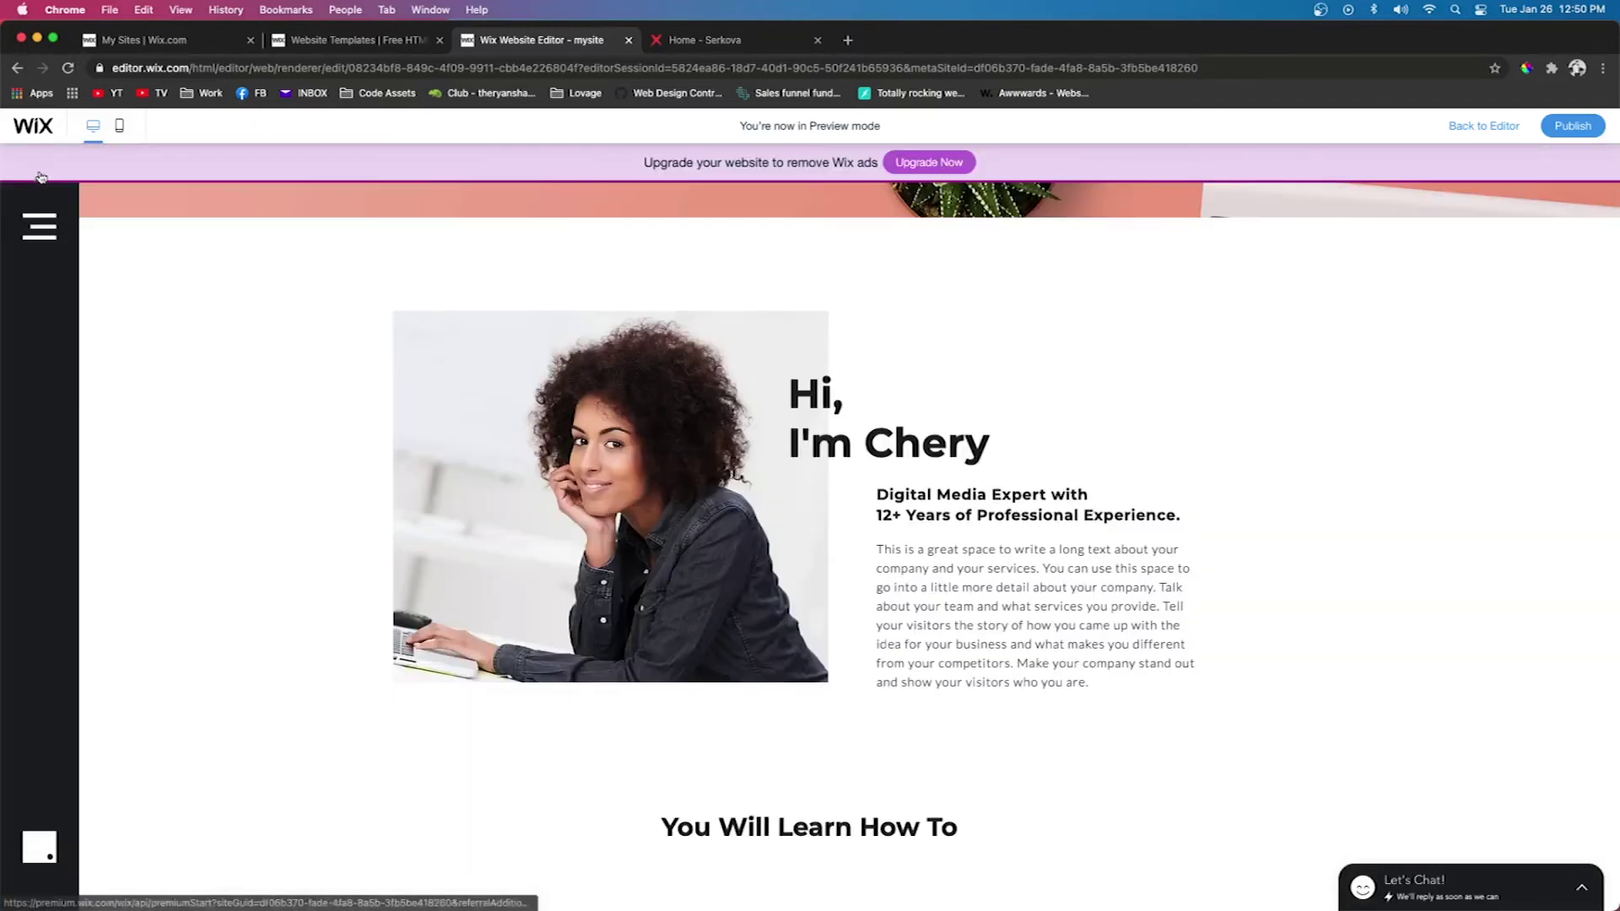
left_click(39, 227)
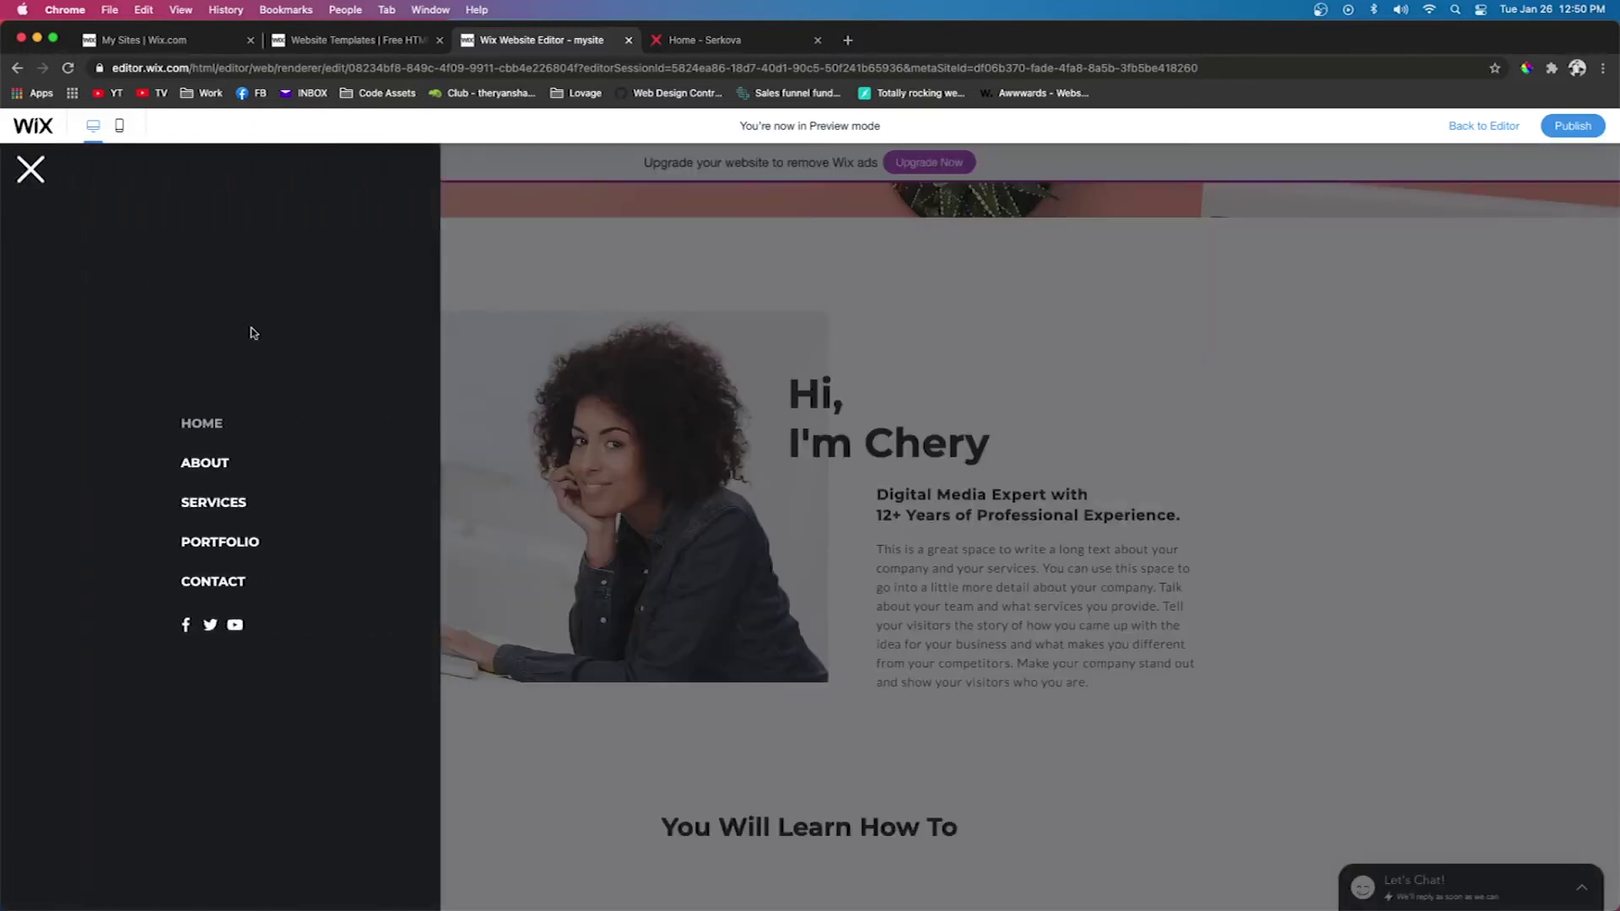
left_click(32, 171)
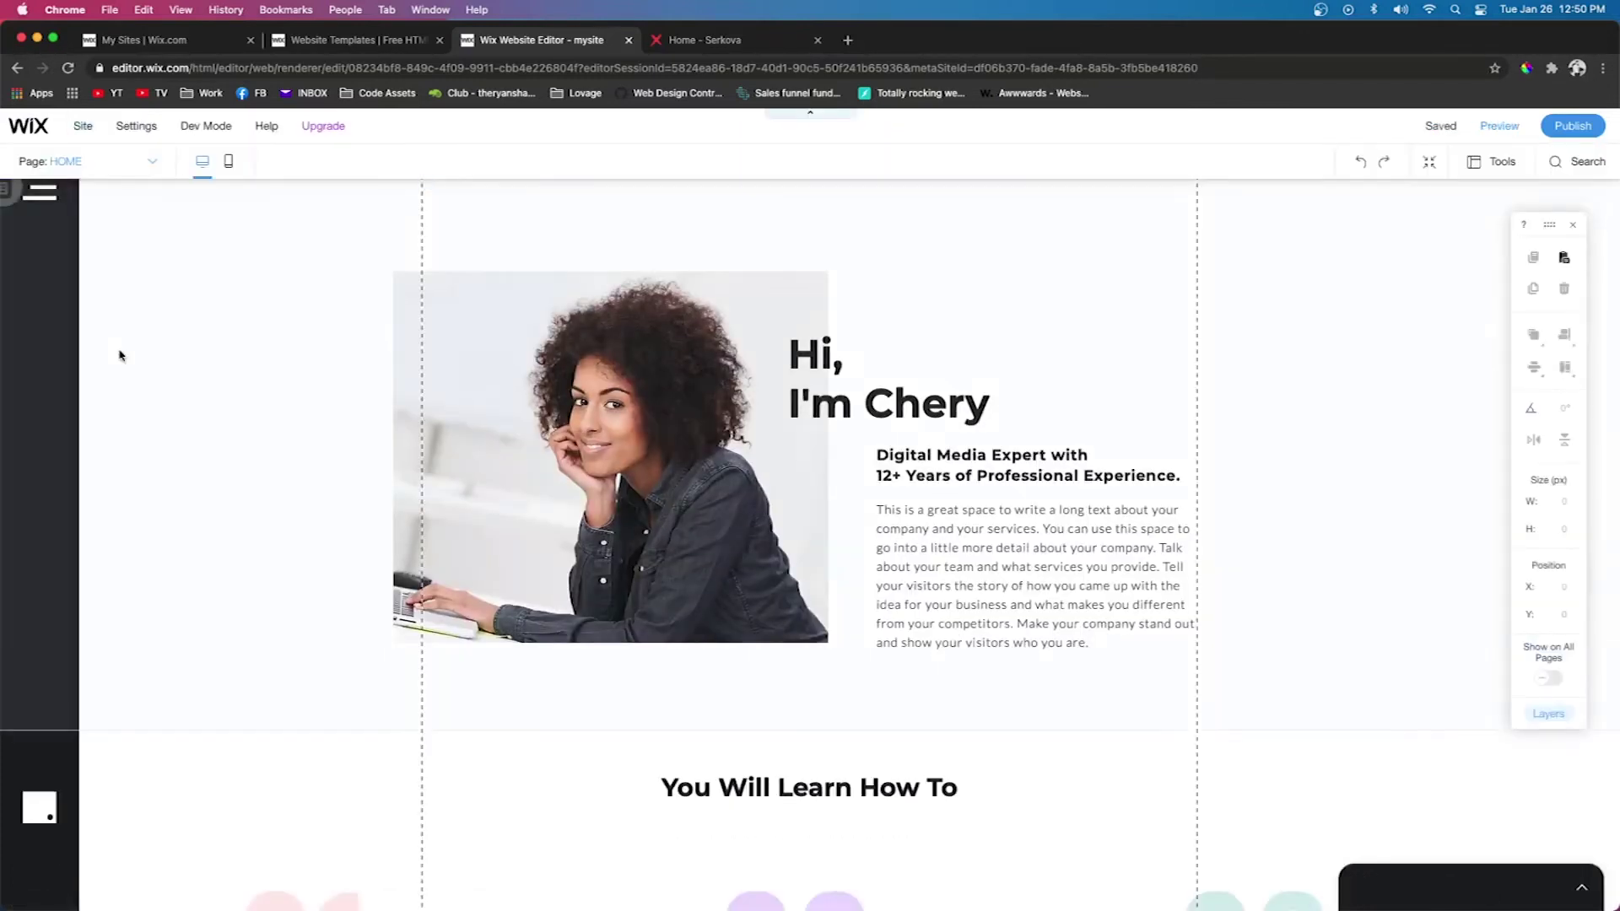
left_click(85, 160)
left_click(51, 373)
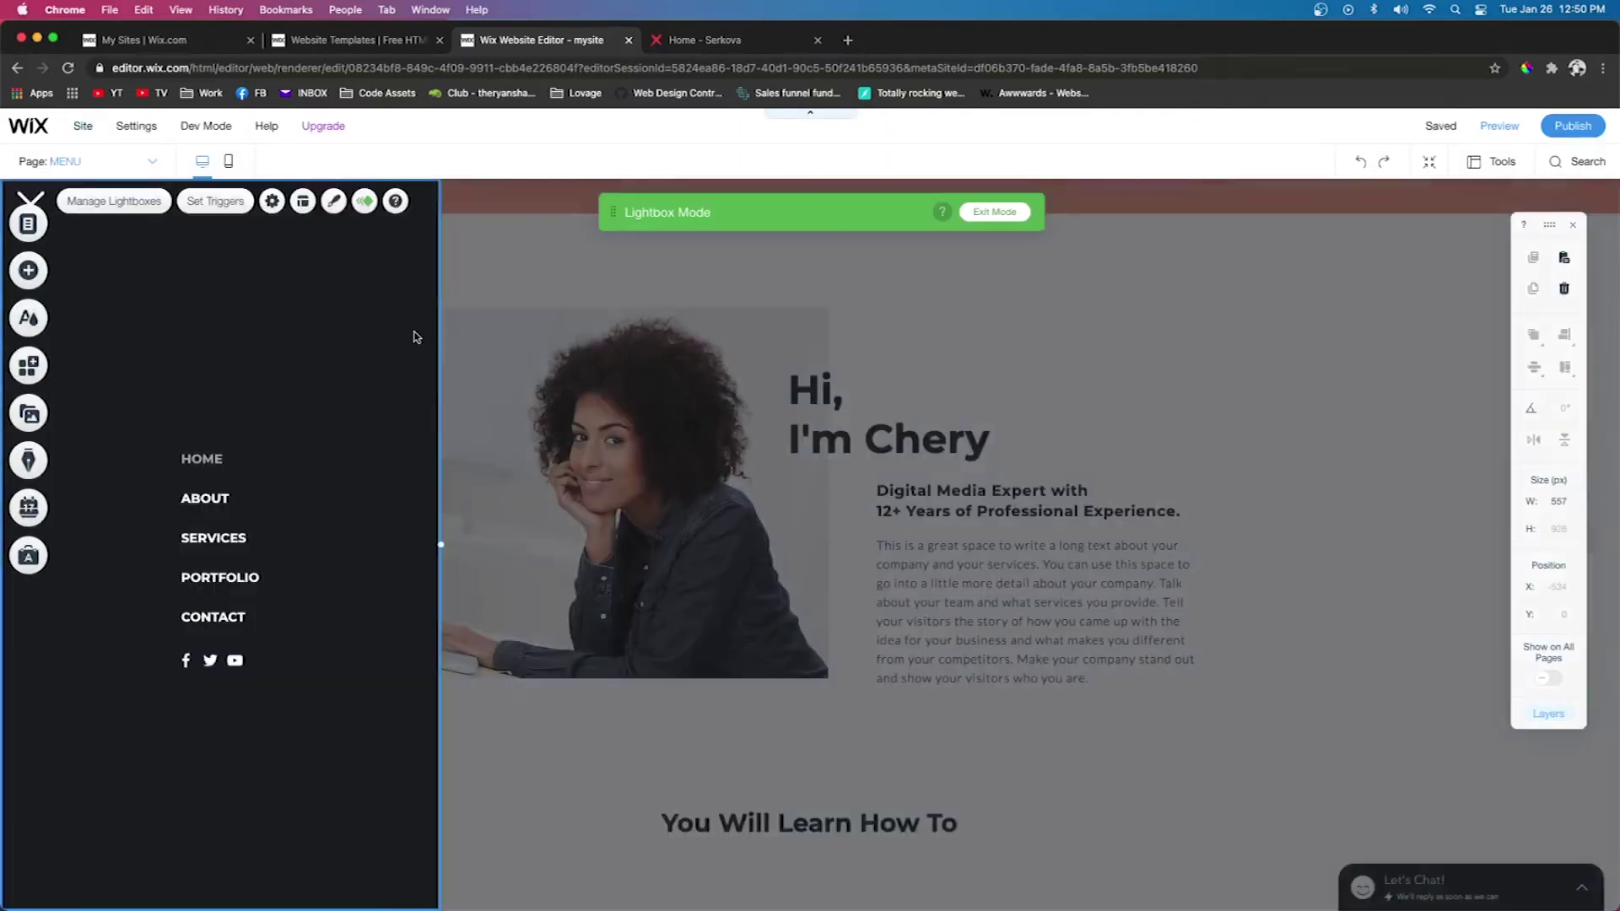
Give the MENU lightbox a Slide-In entrance animation with direction From left
left_click(364, 201)
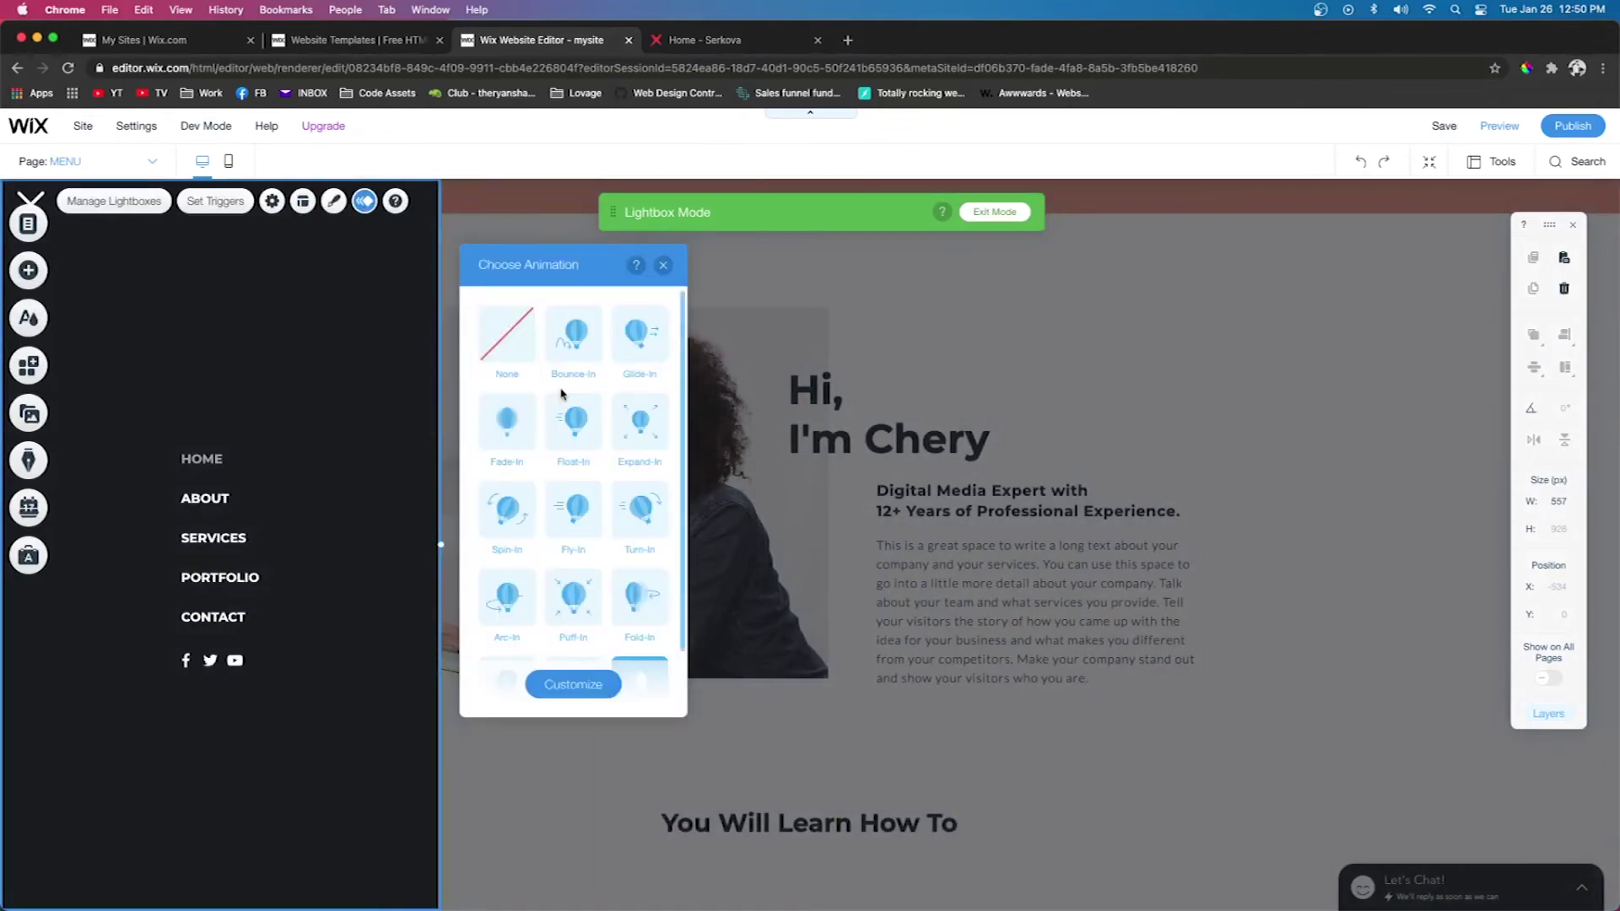
left_click(573, 683)
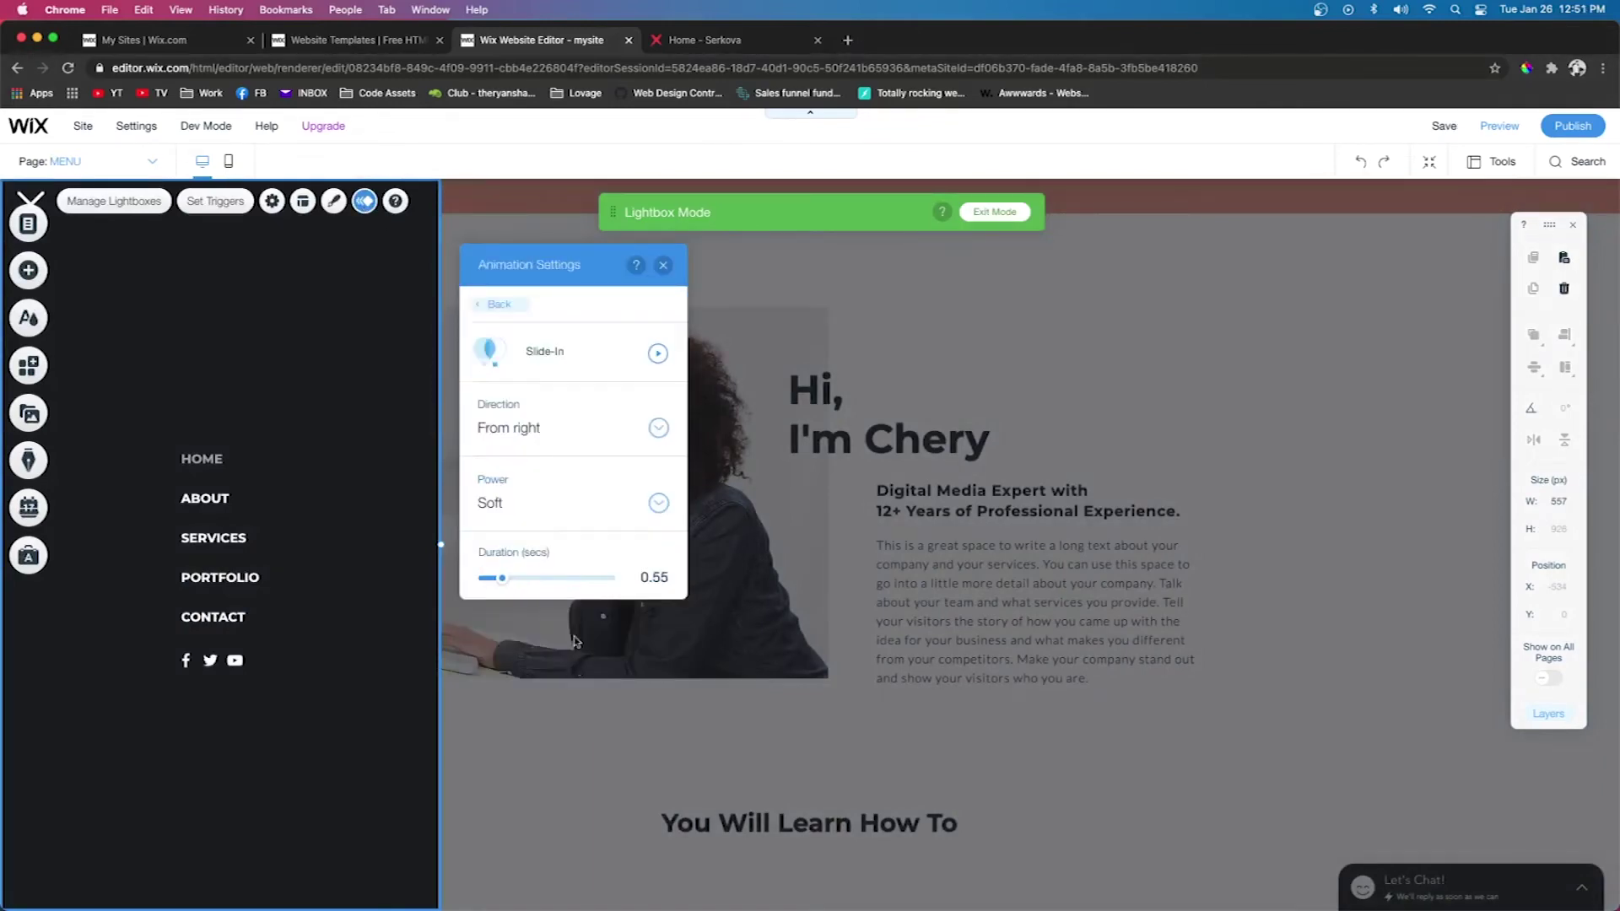
left_click(549, 440)
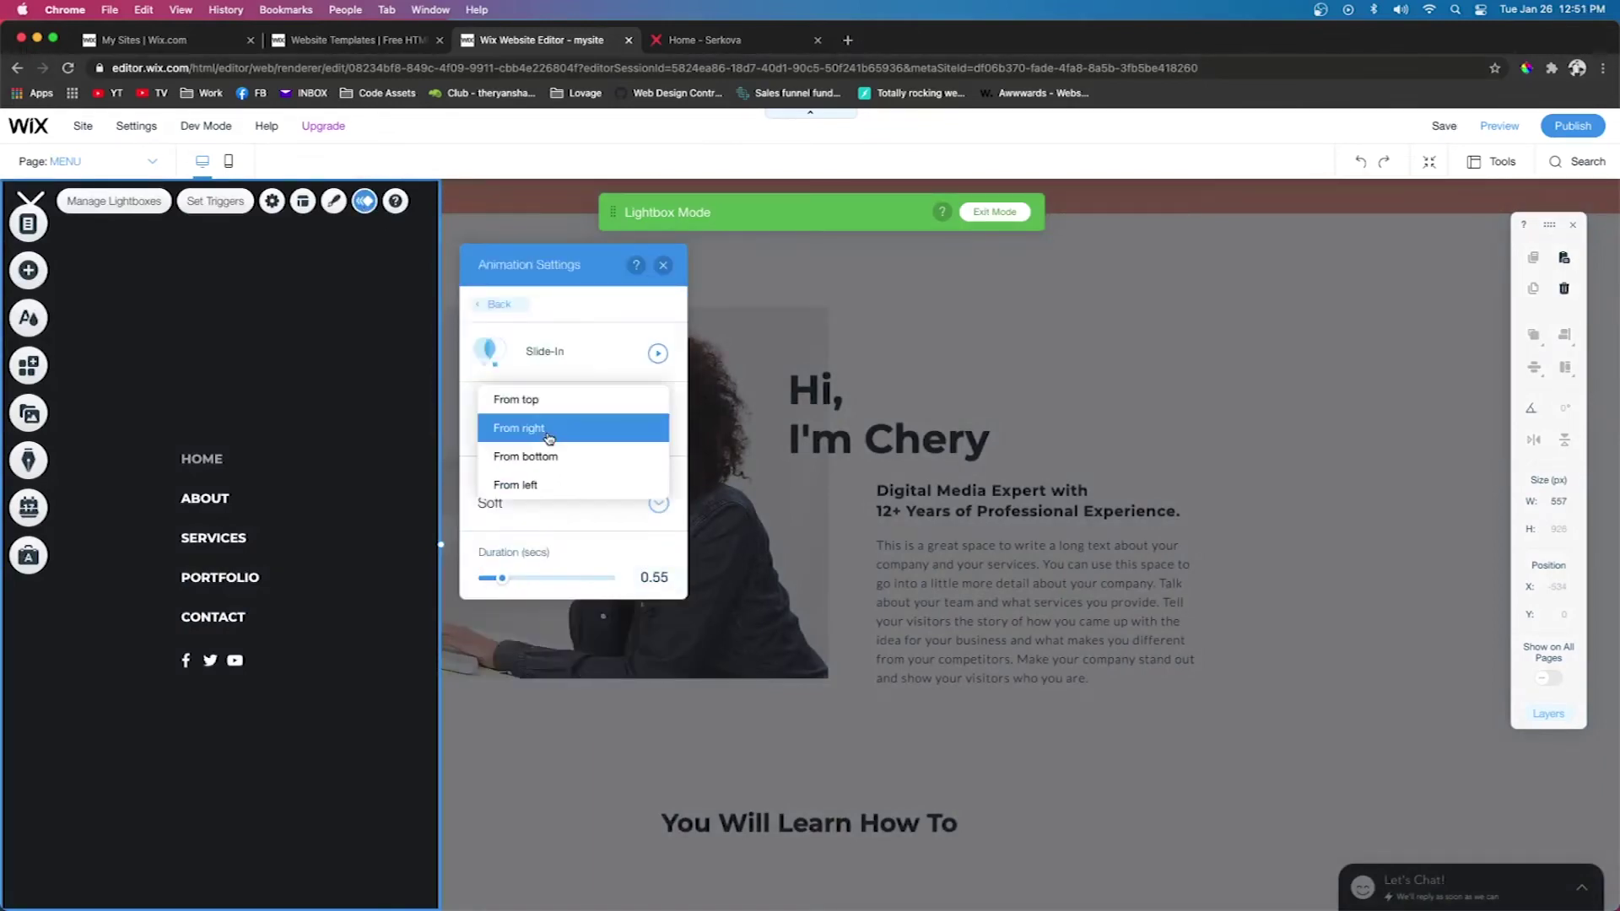
left_click(540, 486)
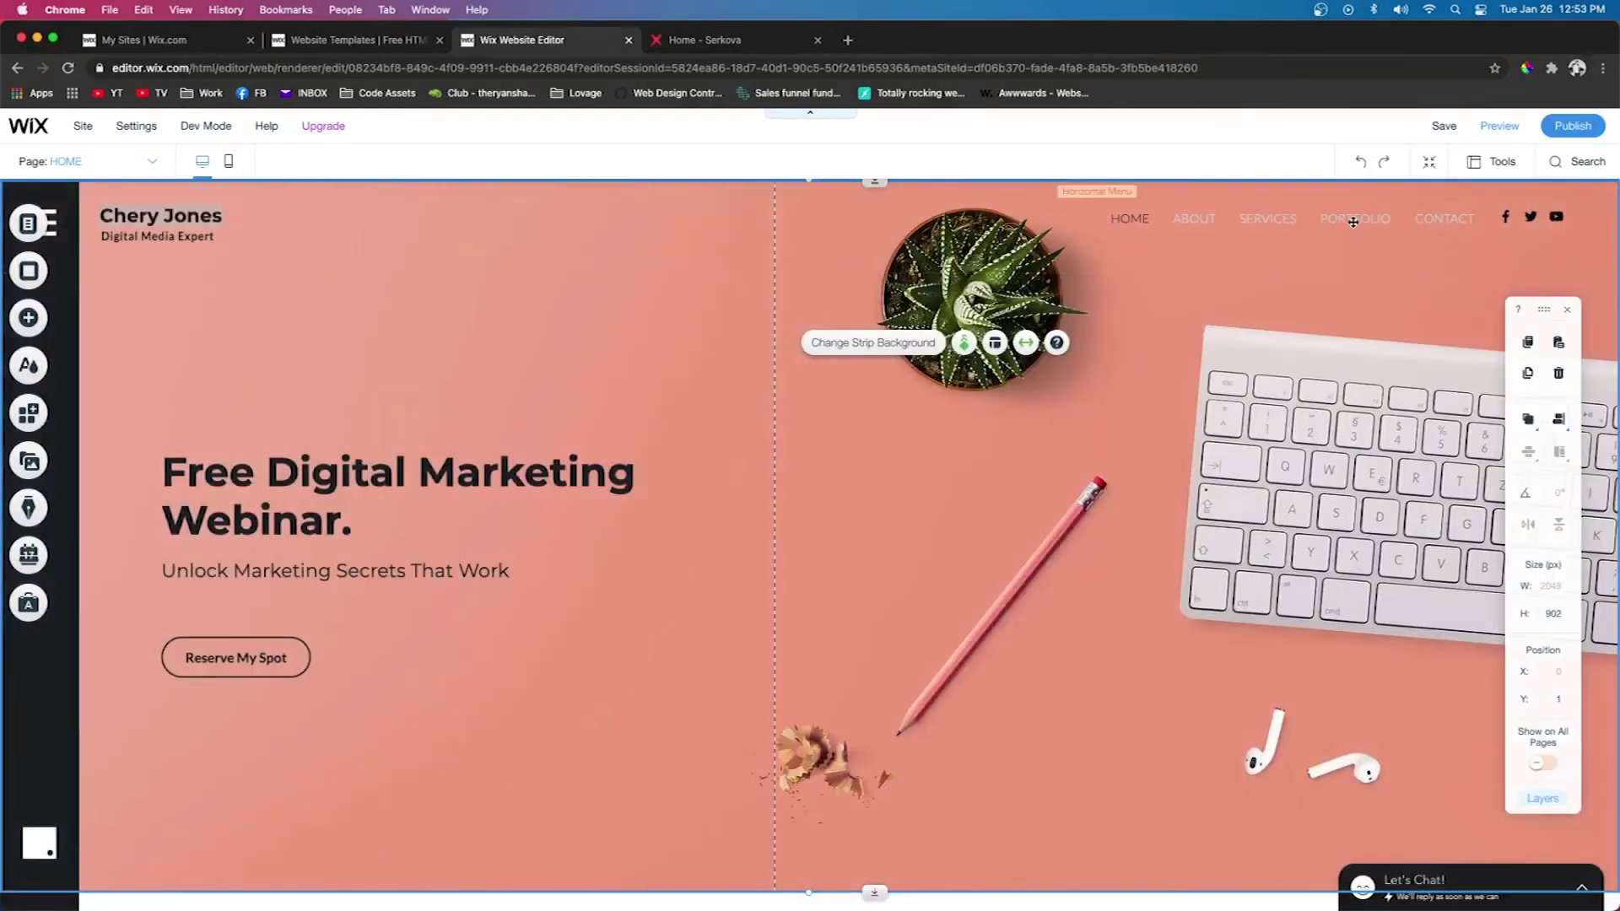
left_click(1353, 221)
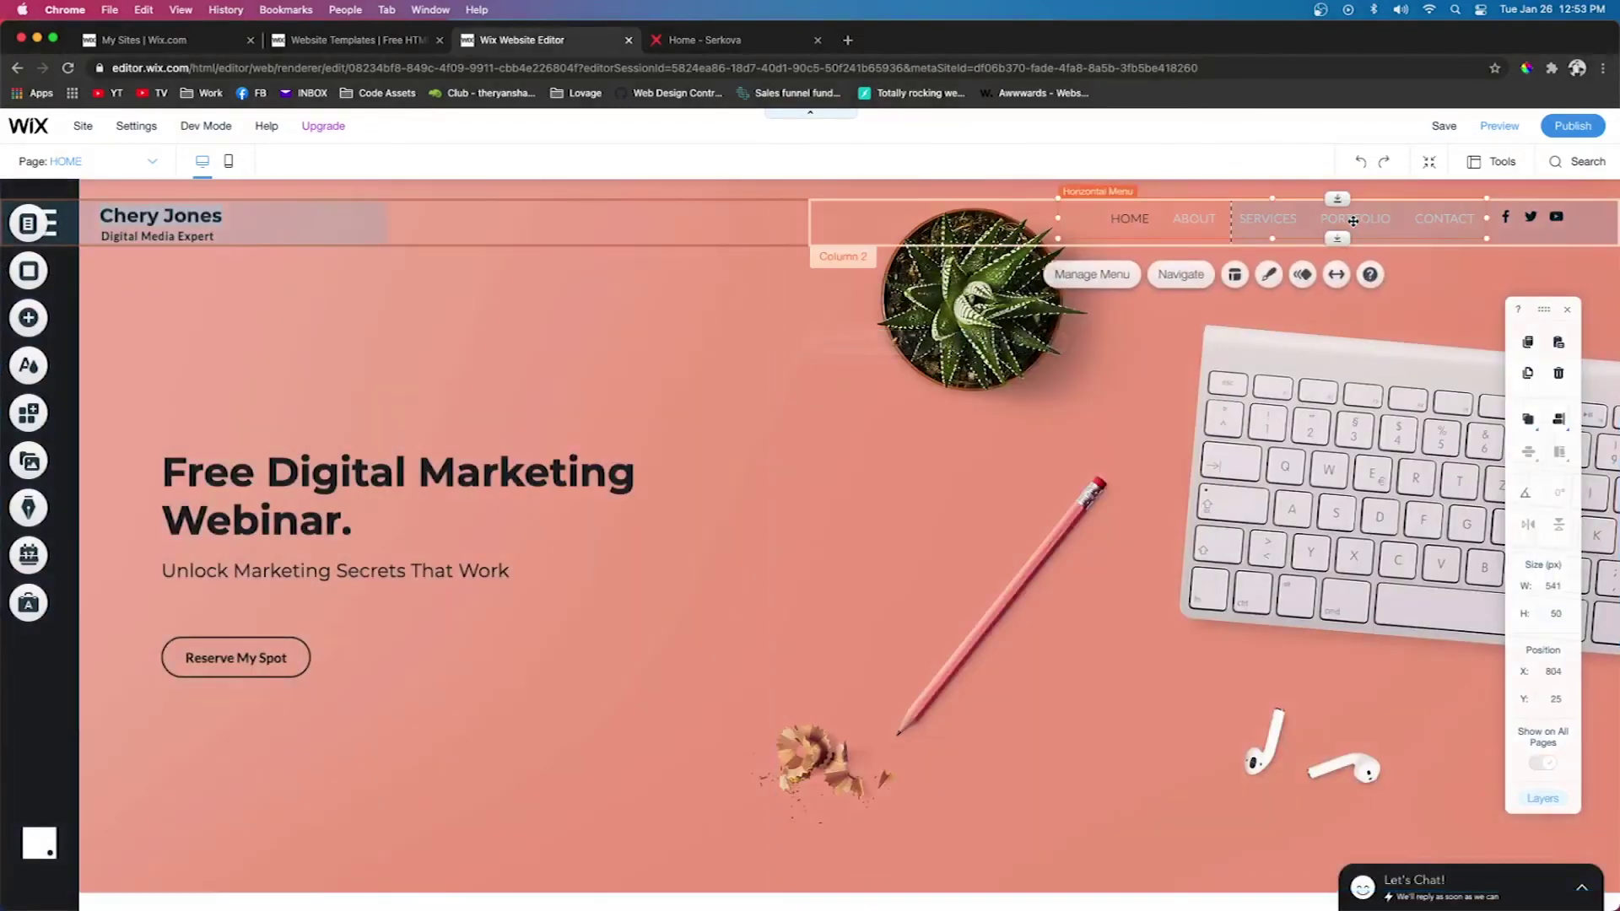
Delete the header menu and social icons, move the name title into the hero, and delete the header strip
key("Delete")
left_click(1530, 218)
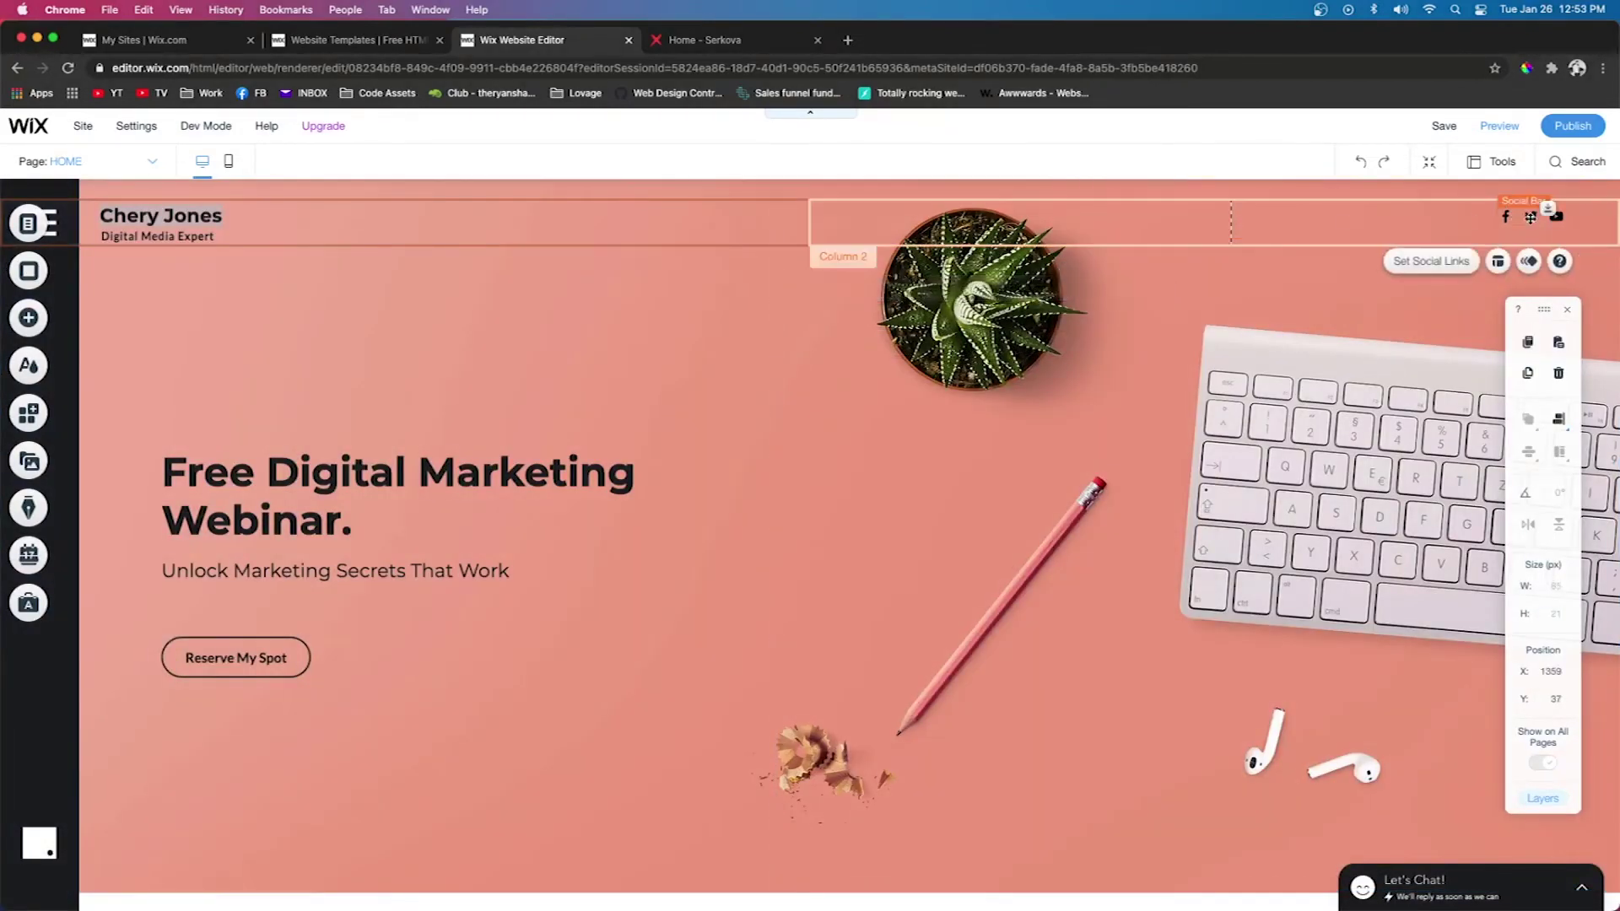
key("Delete")
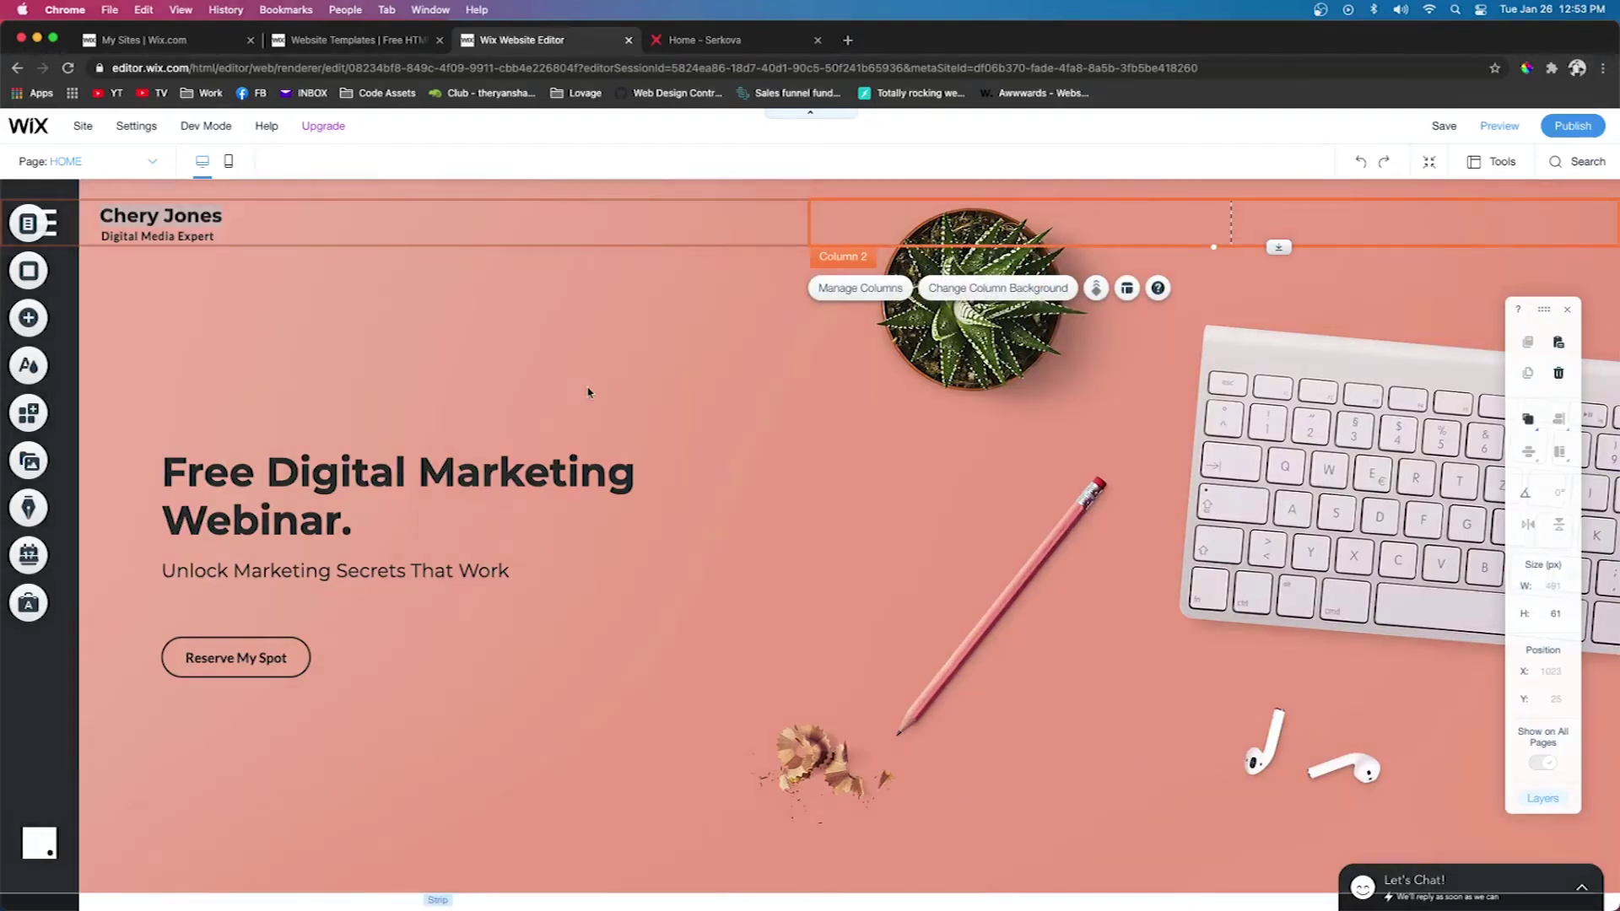
left_click(176, 239)
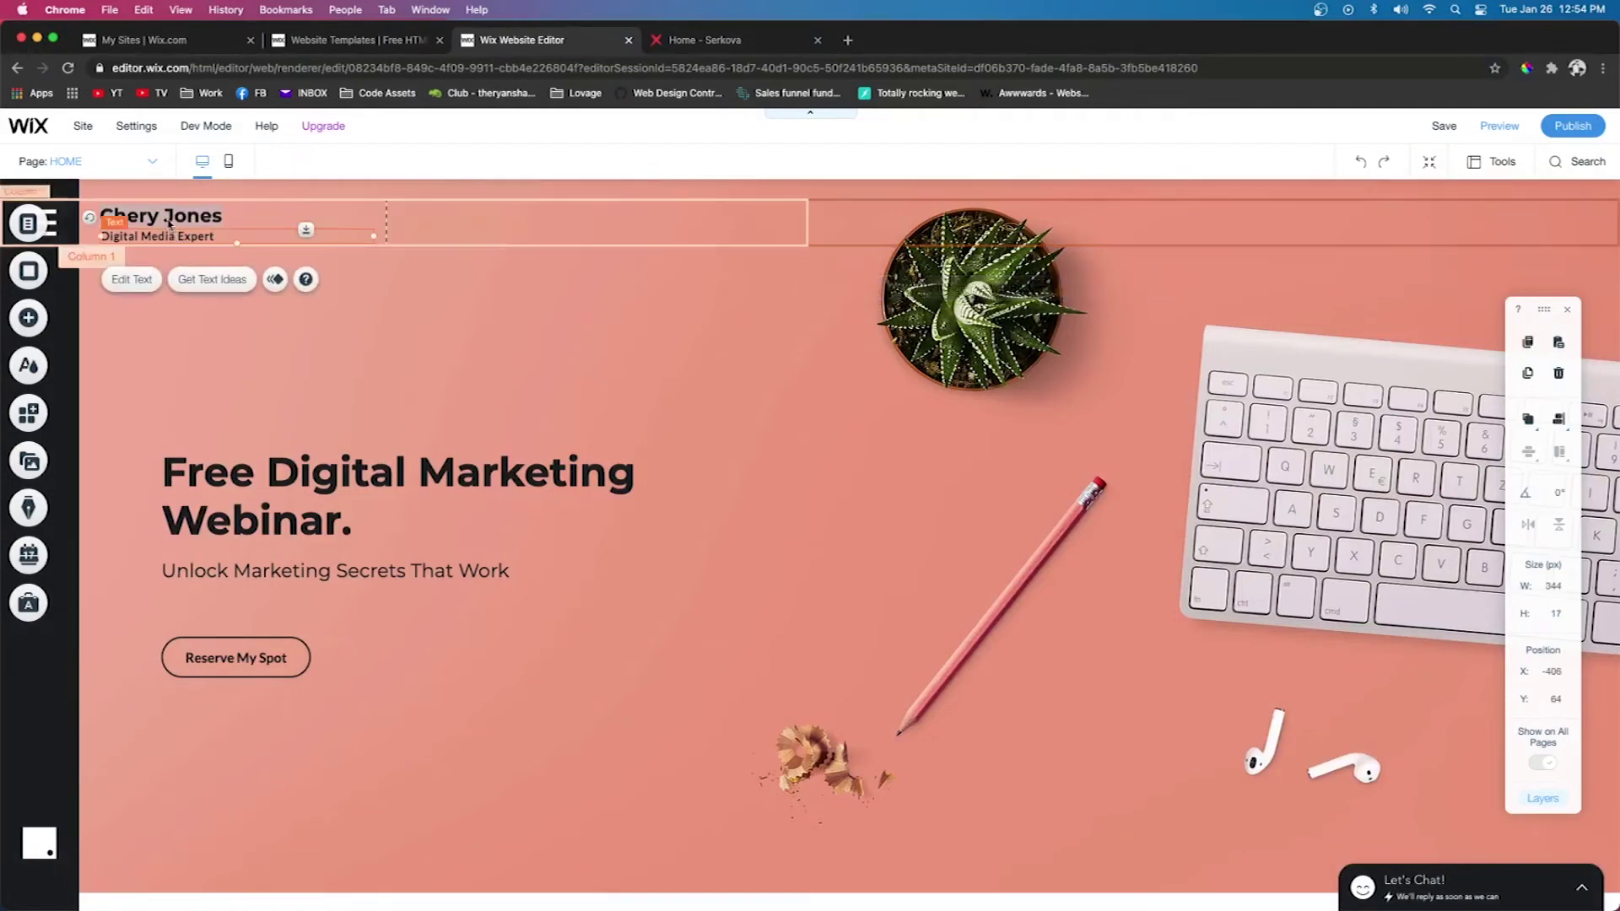
left_click_drag(203, 323, 265, 491)
left_click(336, 232)
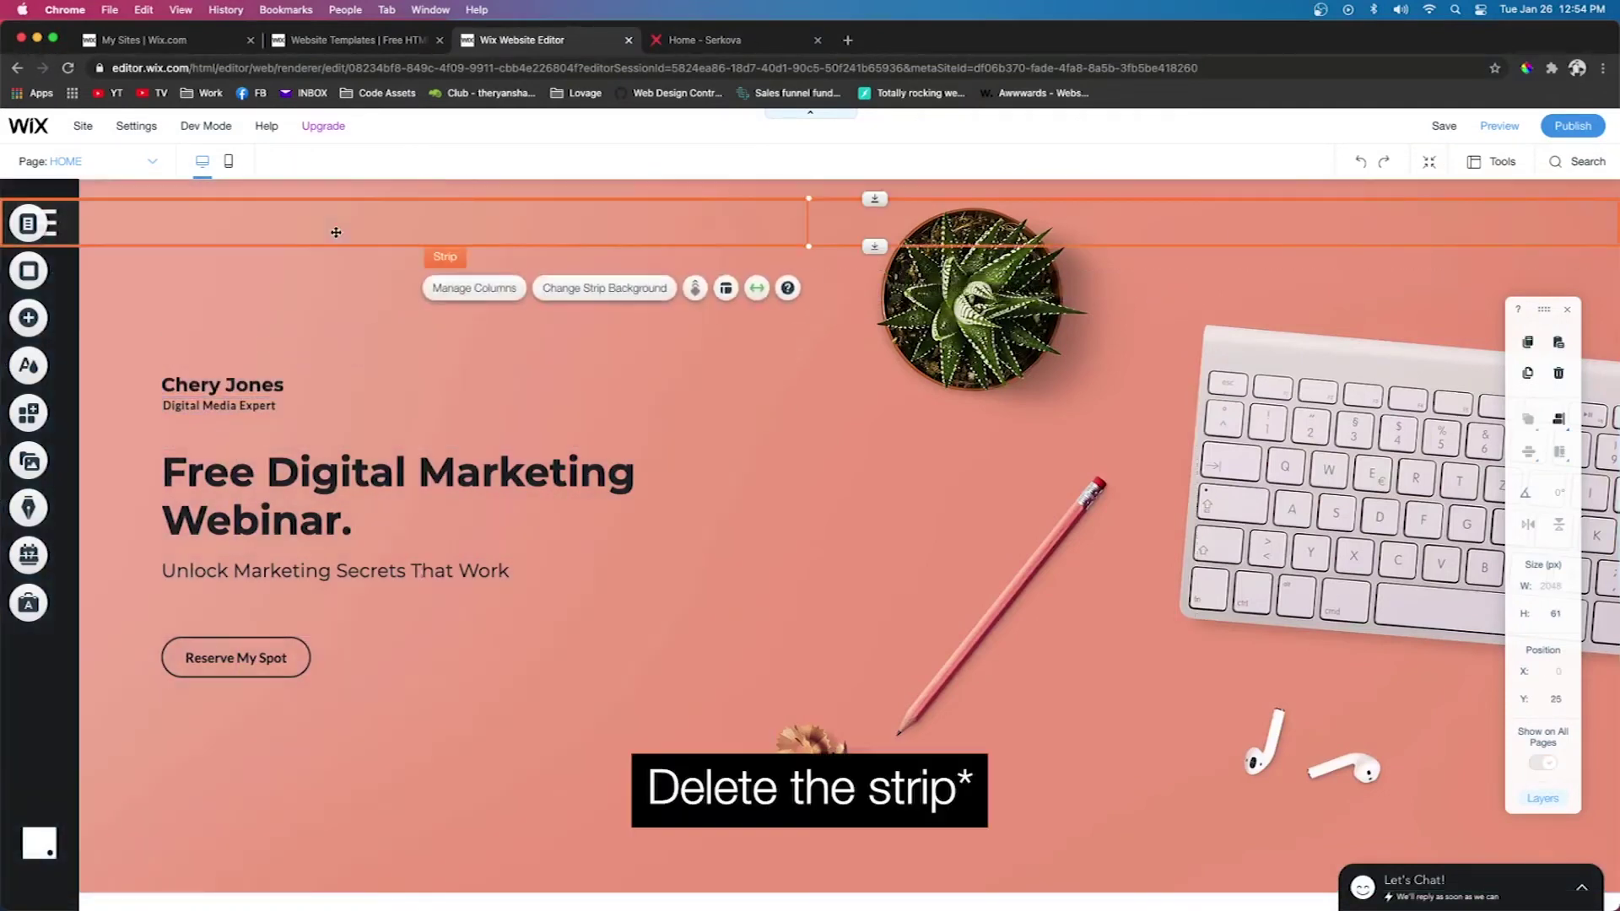
key("Delete")
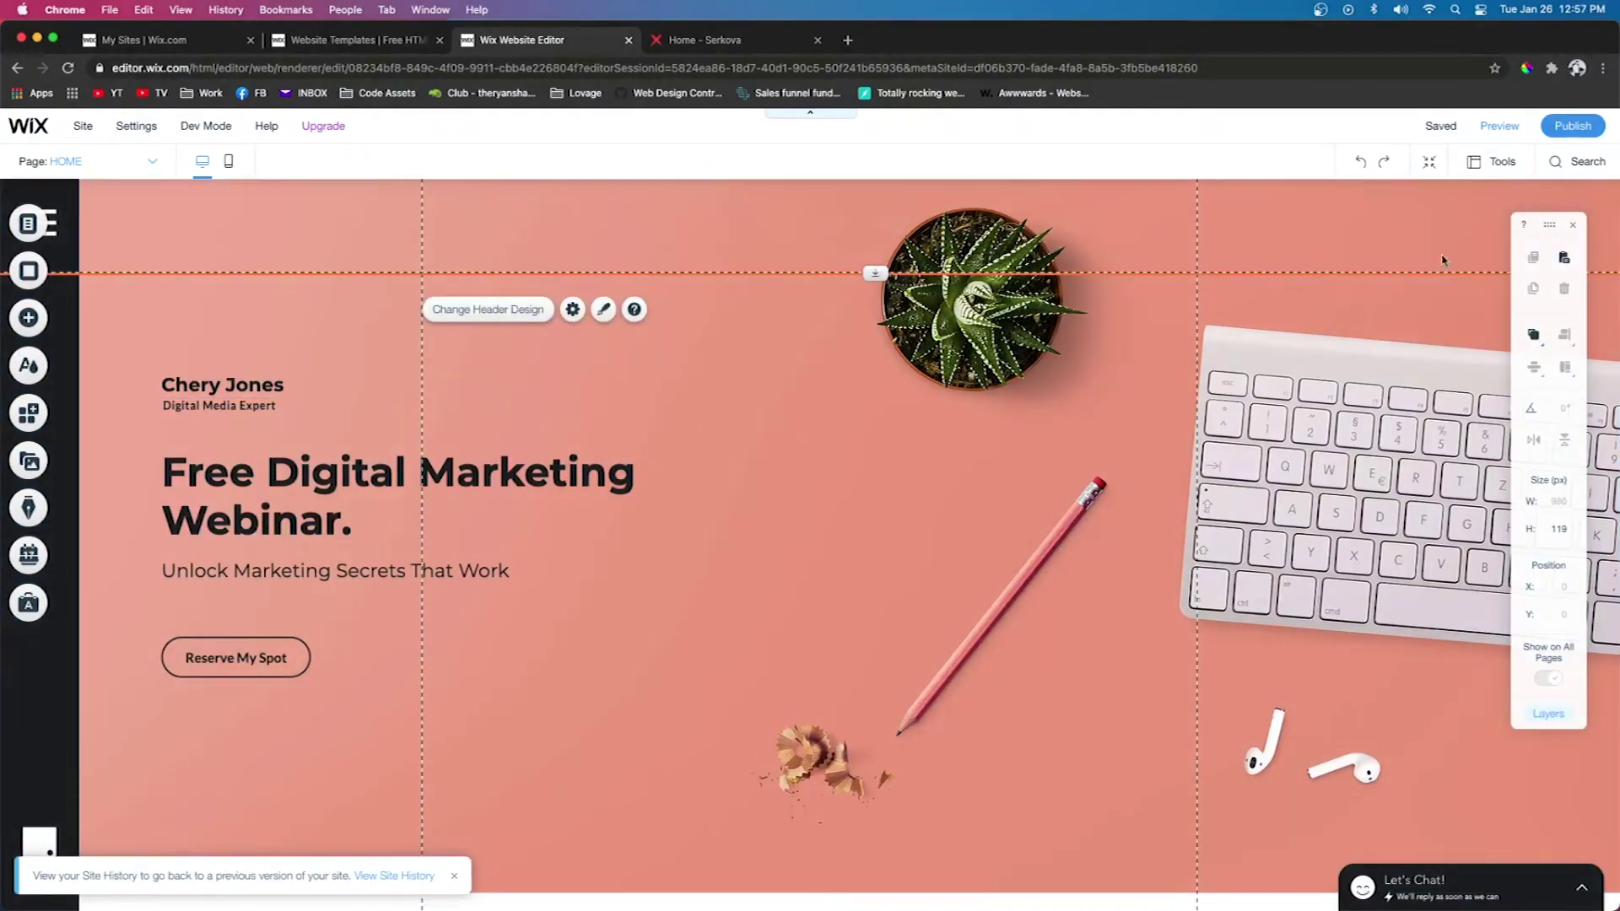
Set the HOME page layout to No Header & Footer in its page settings
left_click(28, 226)
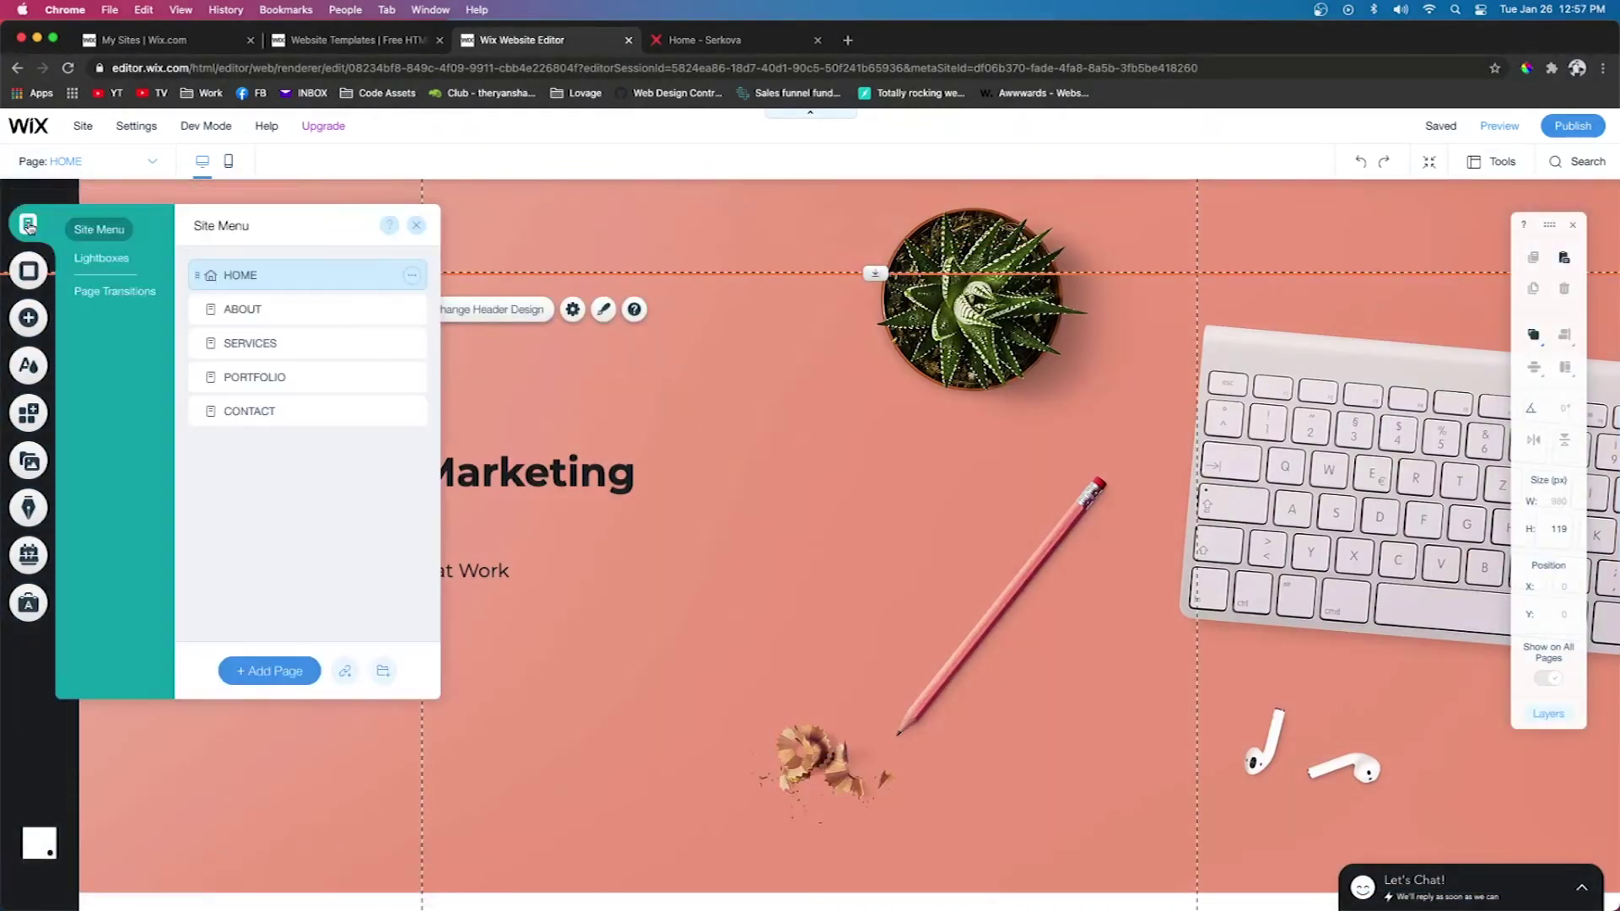
left_click(411, 276)
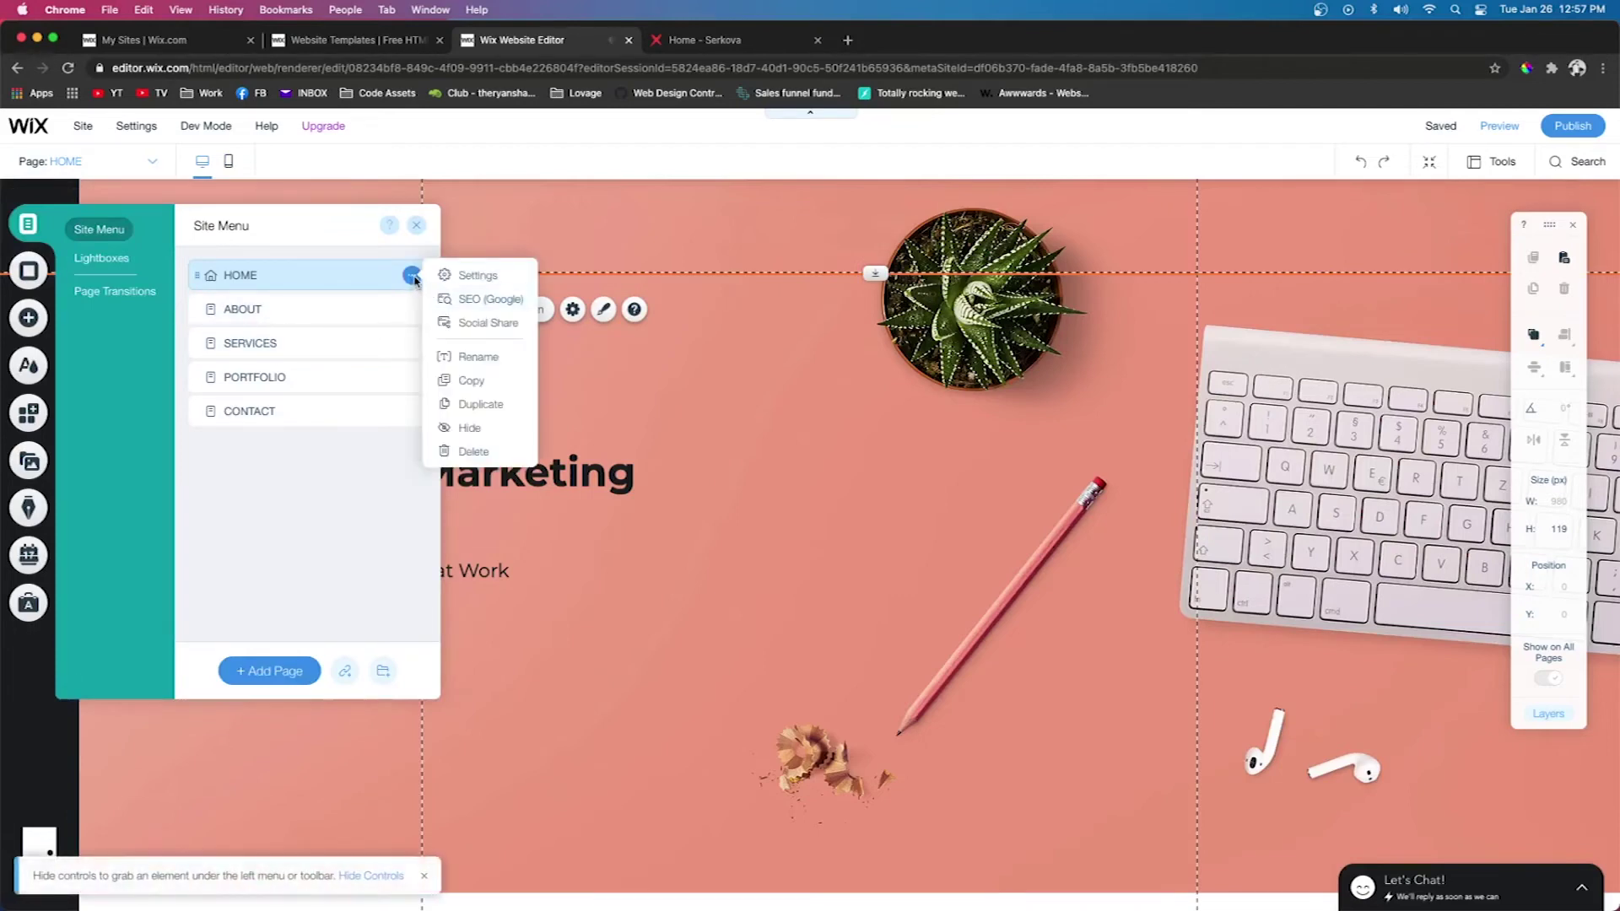
left_click(469, 275)
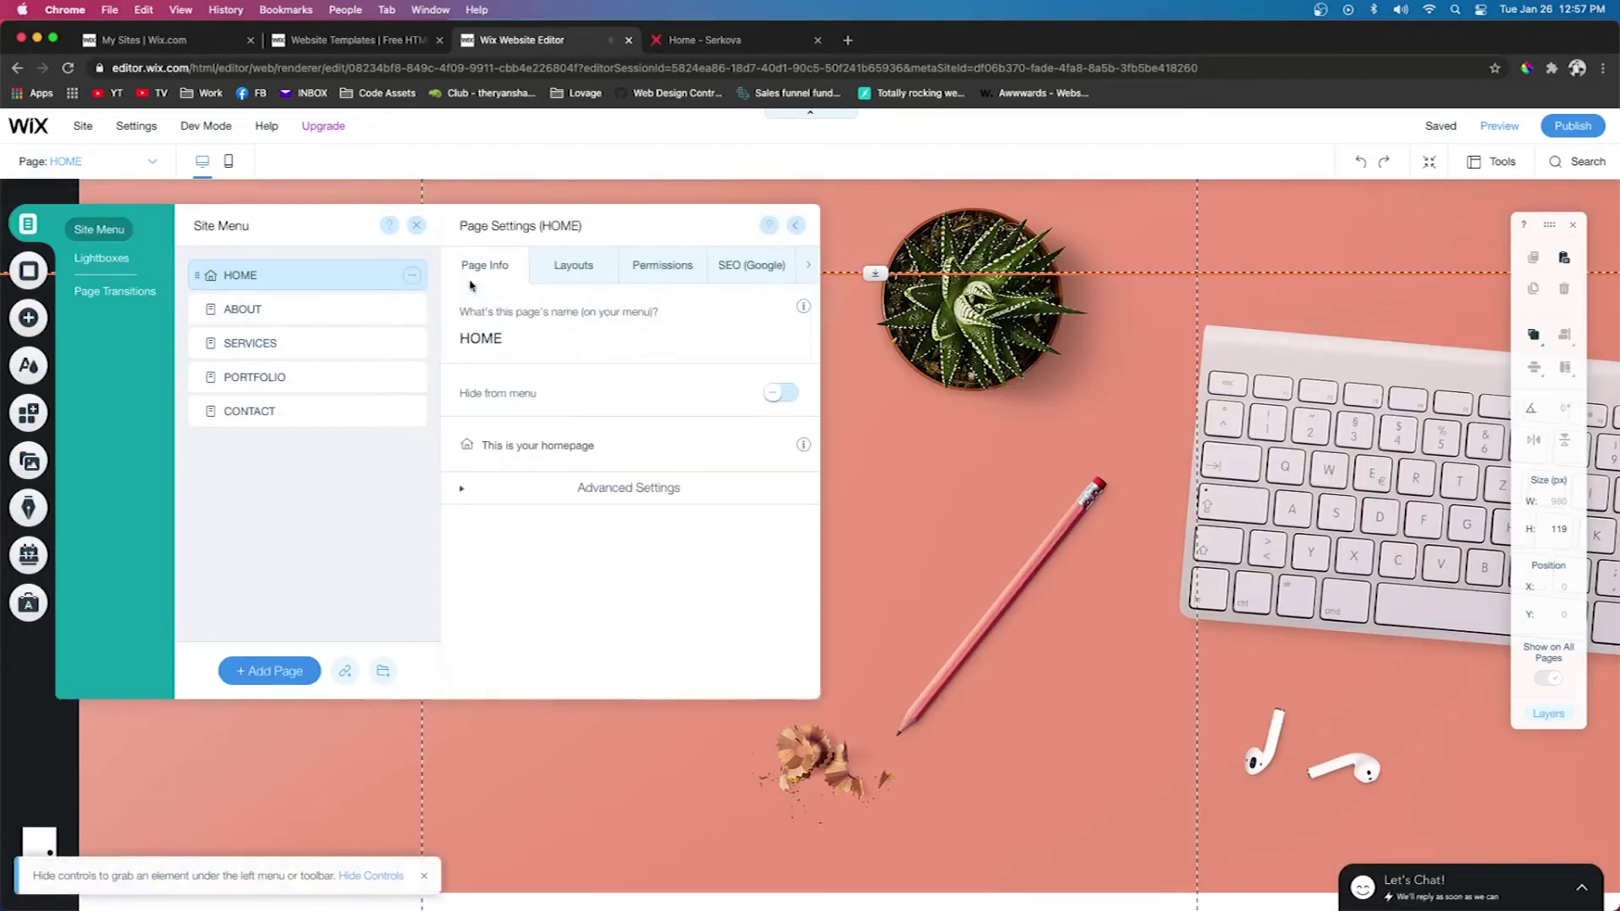
left_click(629, 270)
left_click(591, 274)
left_click(529, 478)
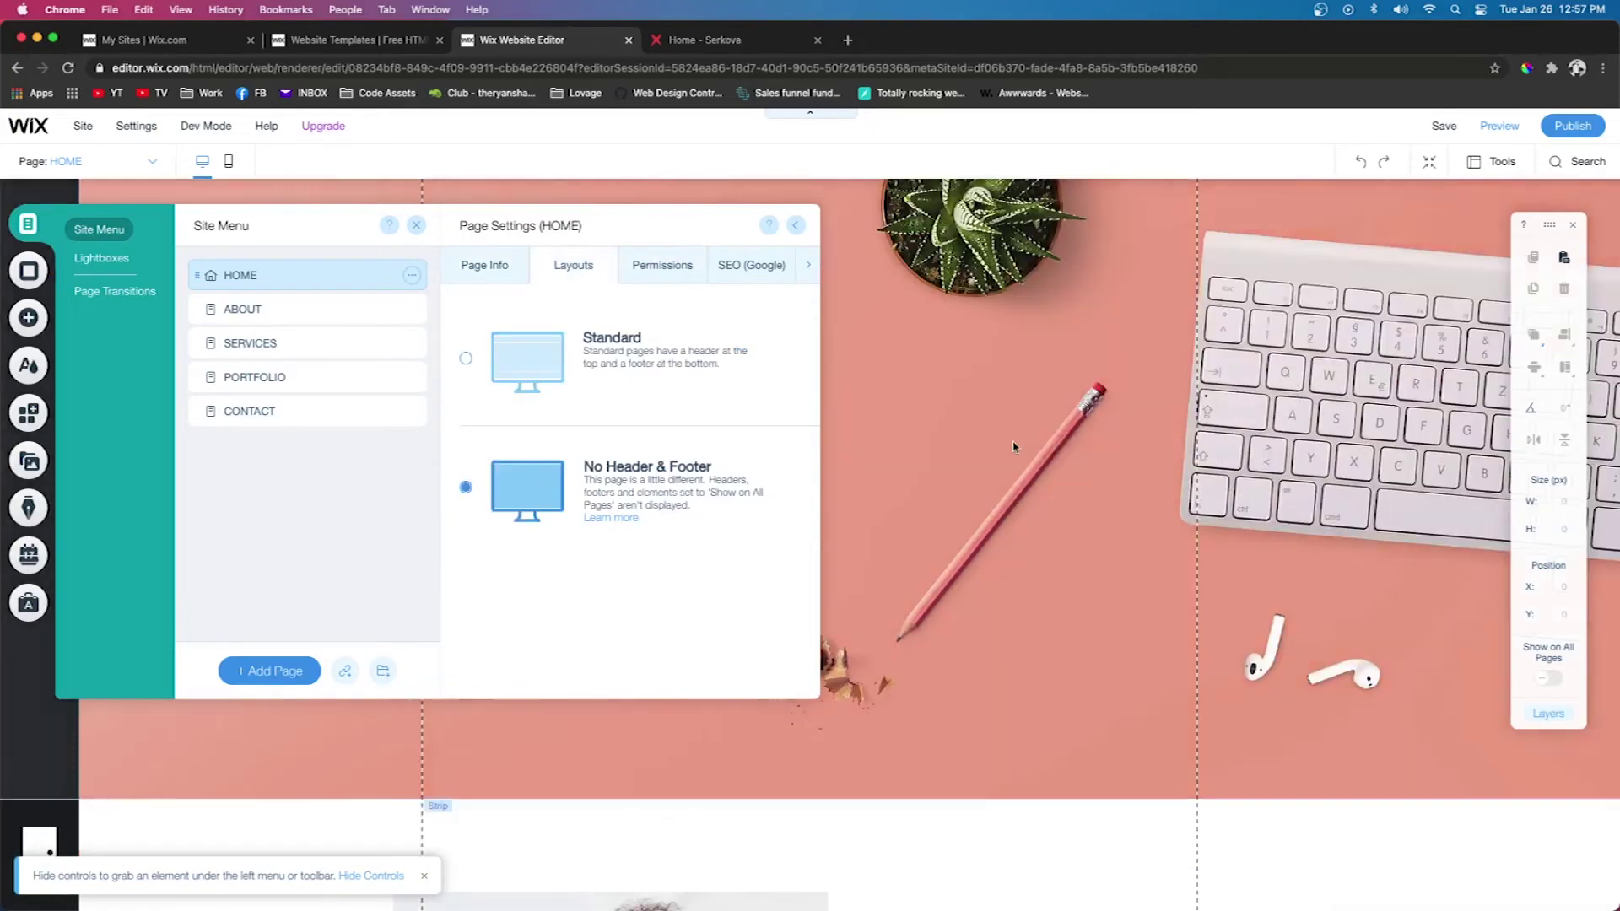
left_click(1013, 443)
left_click(201, 235)
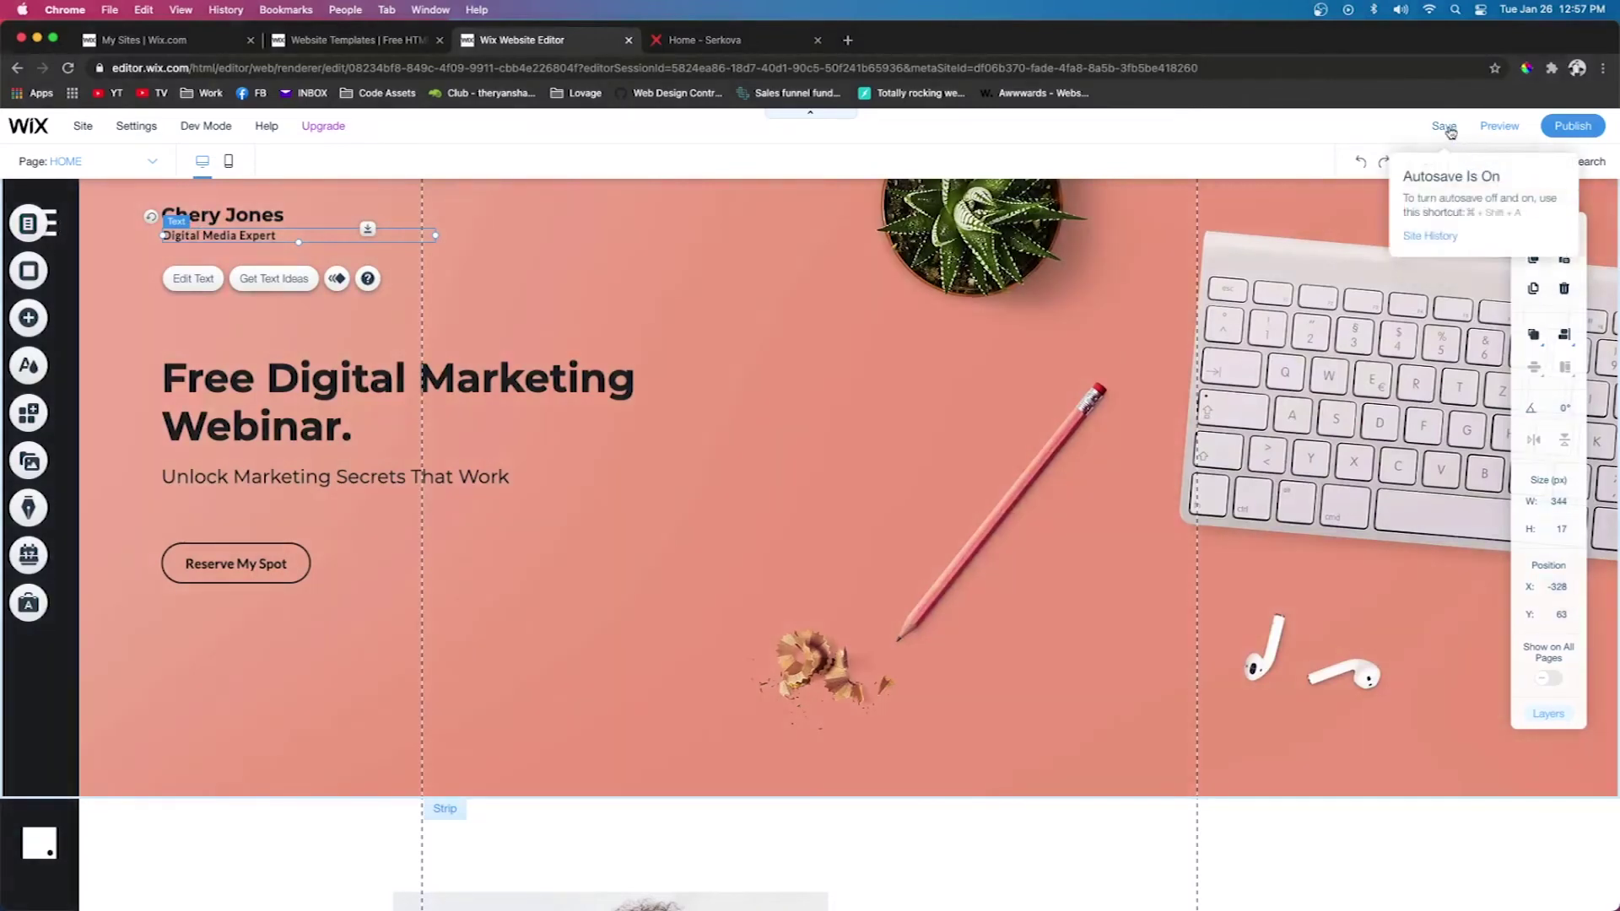
Preview the site and open, then close, the left-sliding menu from the hamburger icon
left_click(1490, 132)
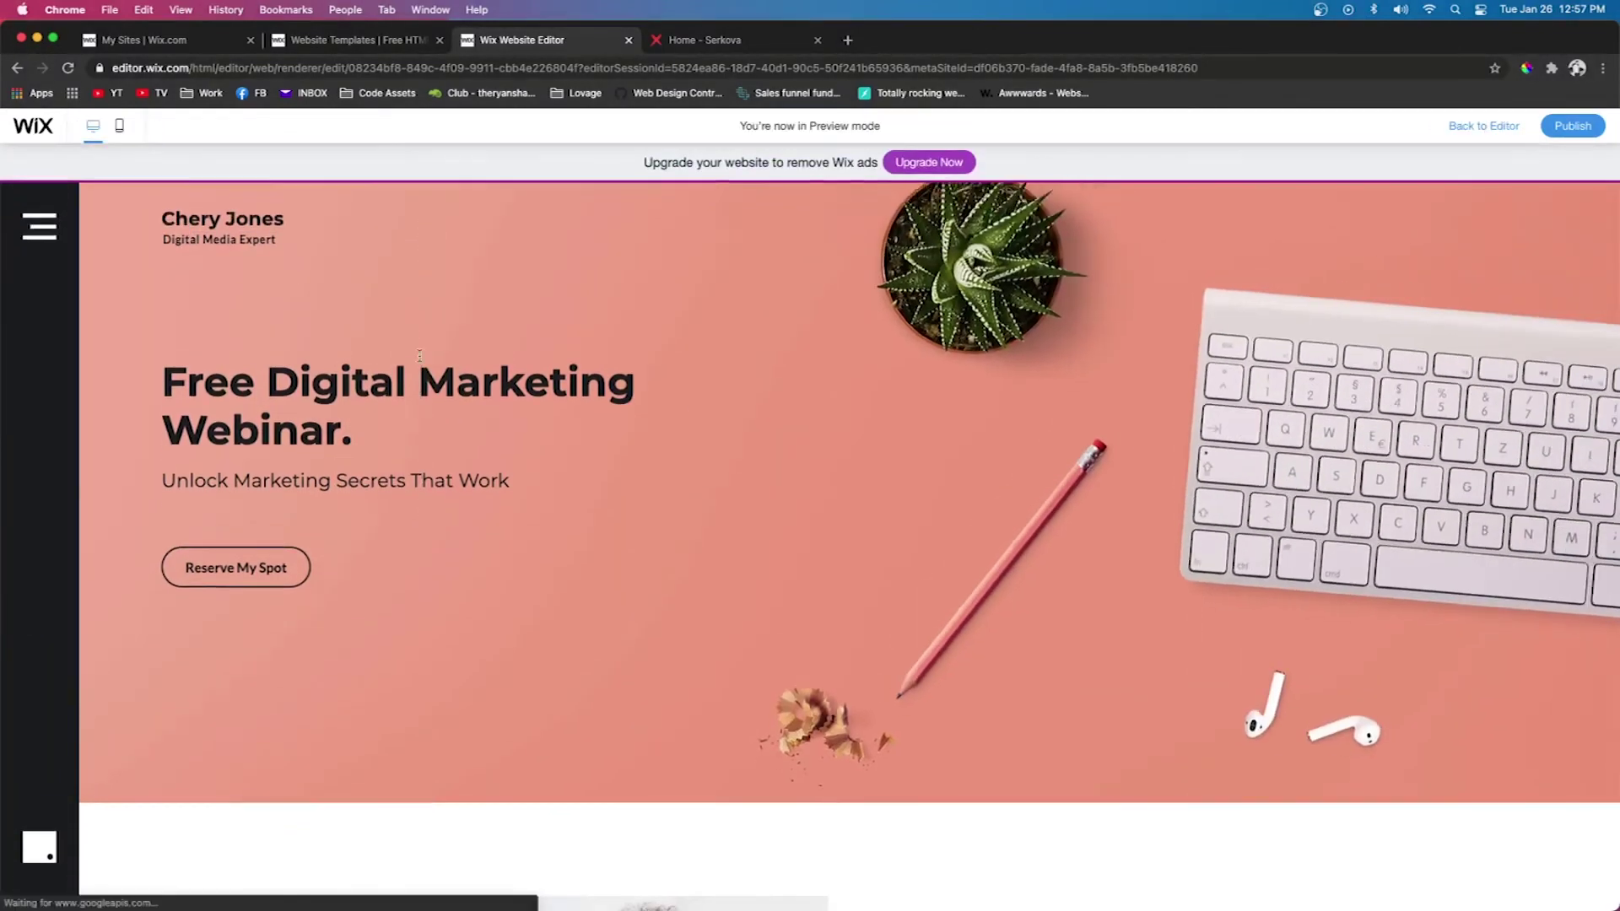
left_click(38, 229)
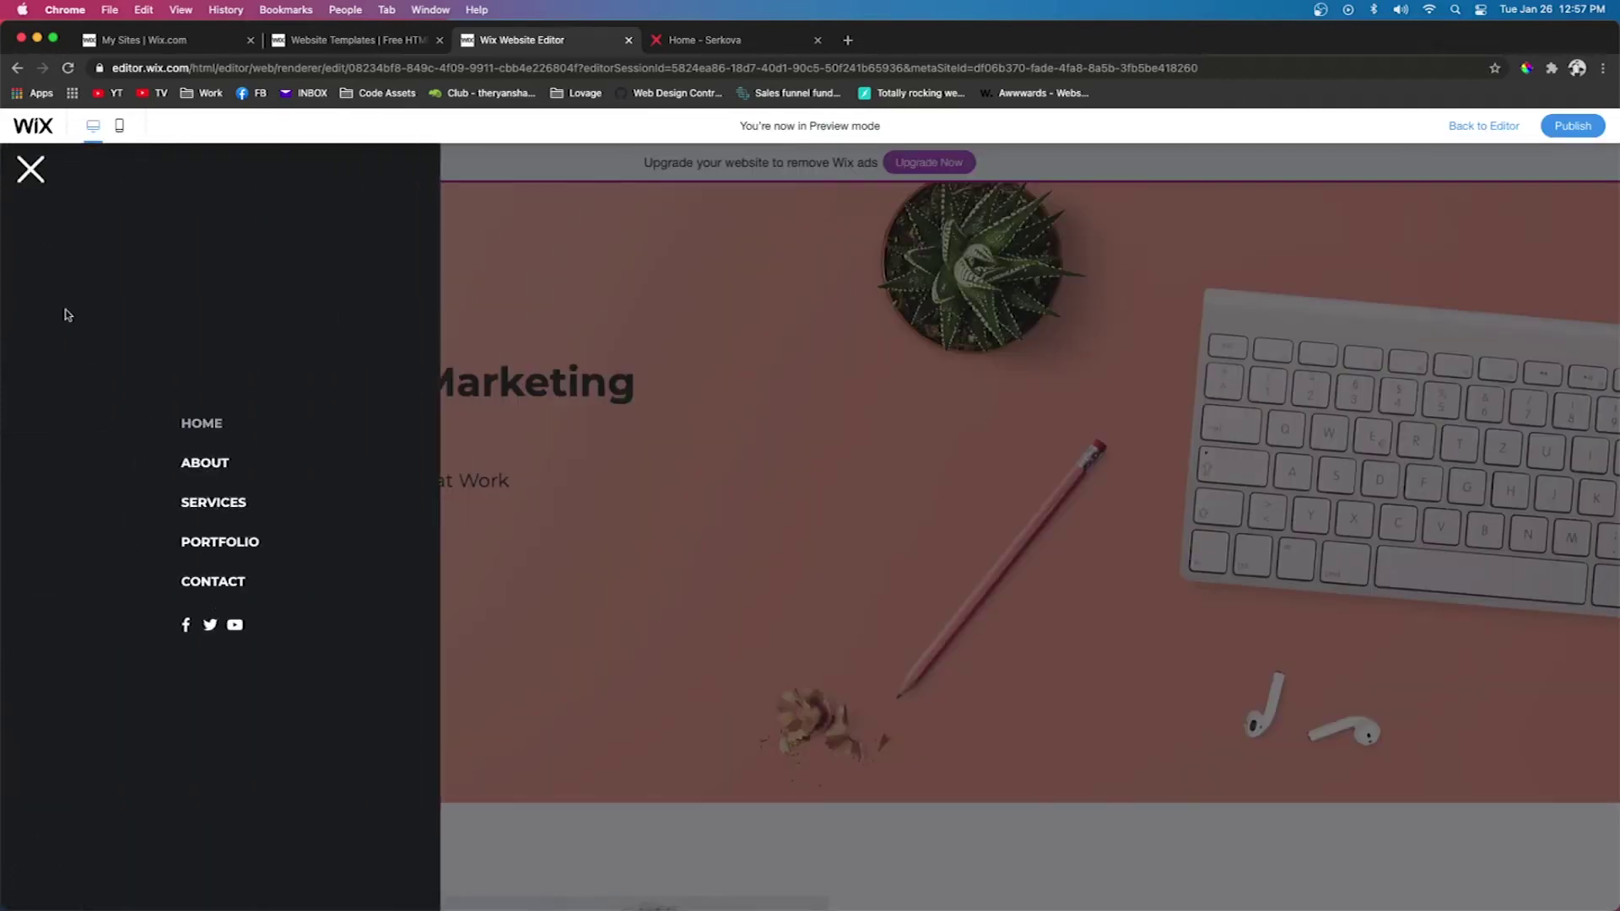
left_click(30, 170)
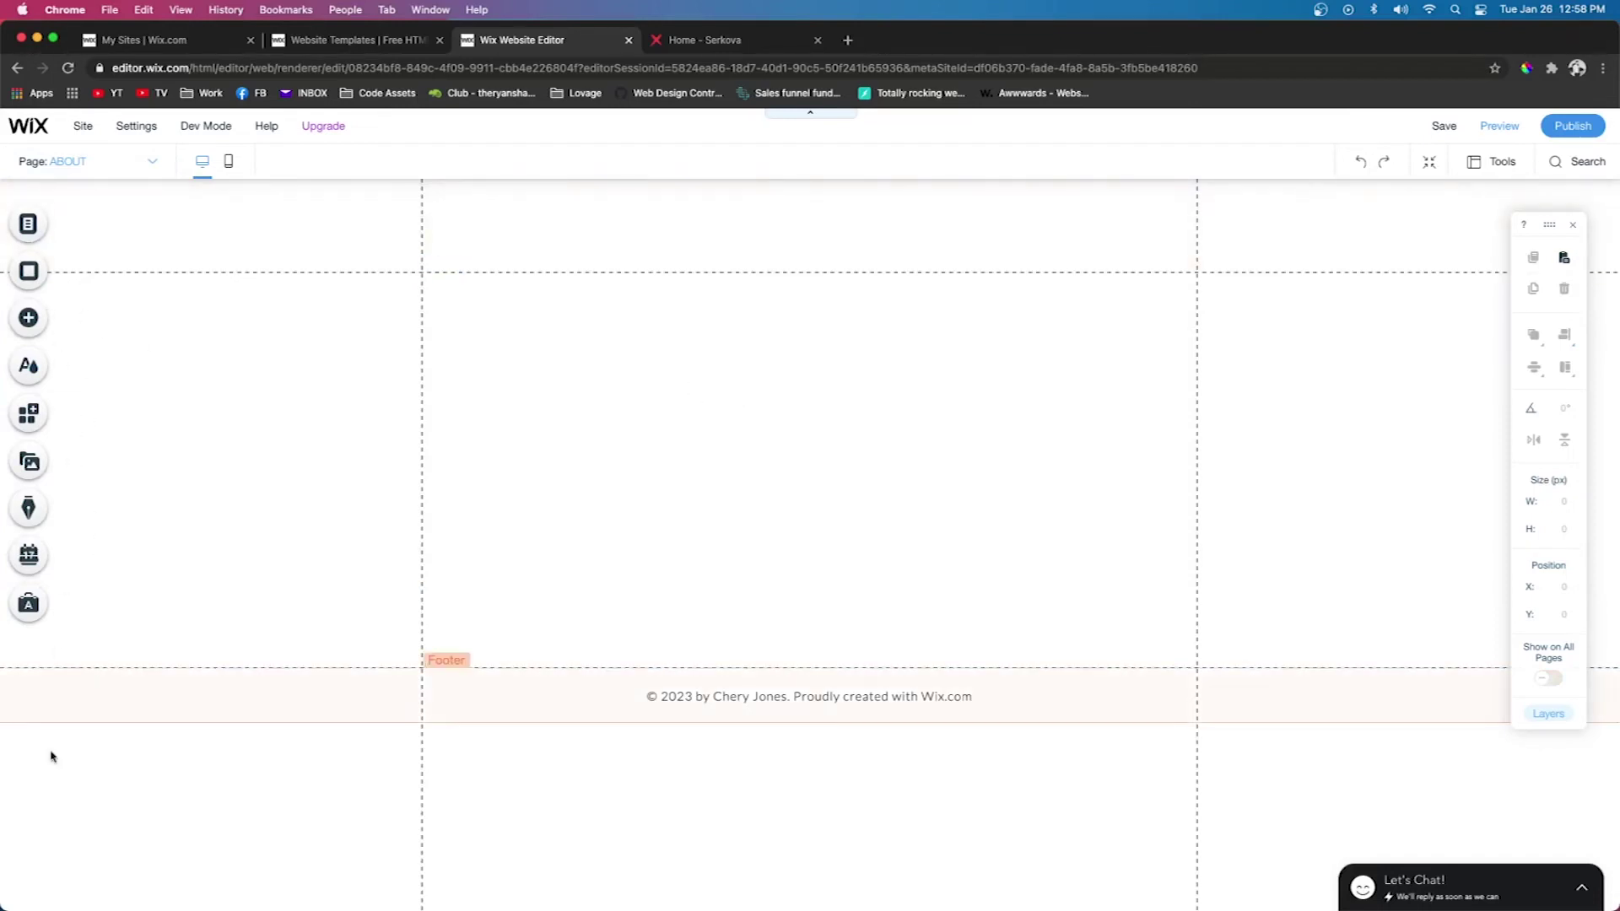
Save the HOME page's dark sidebar to My Designs as 'Nav Bar', then switch to the ABOUT page
left_click(82, 162)
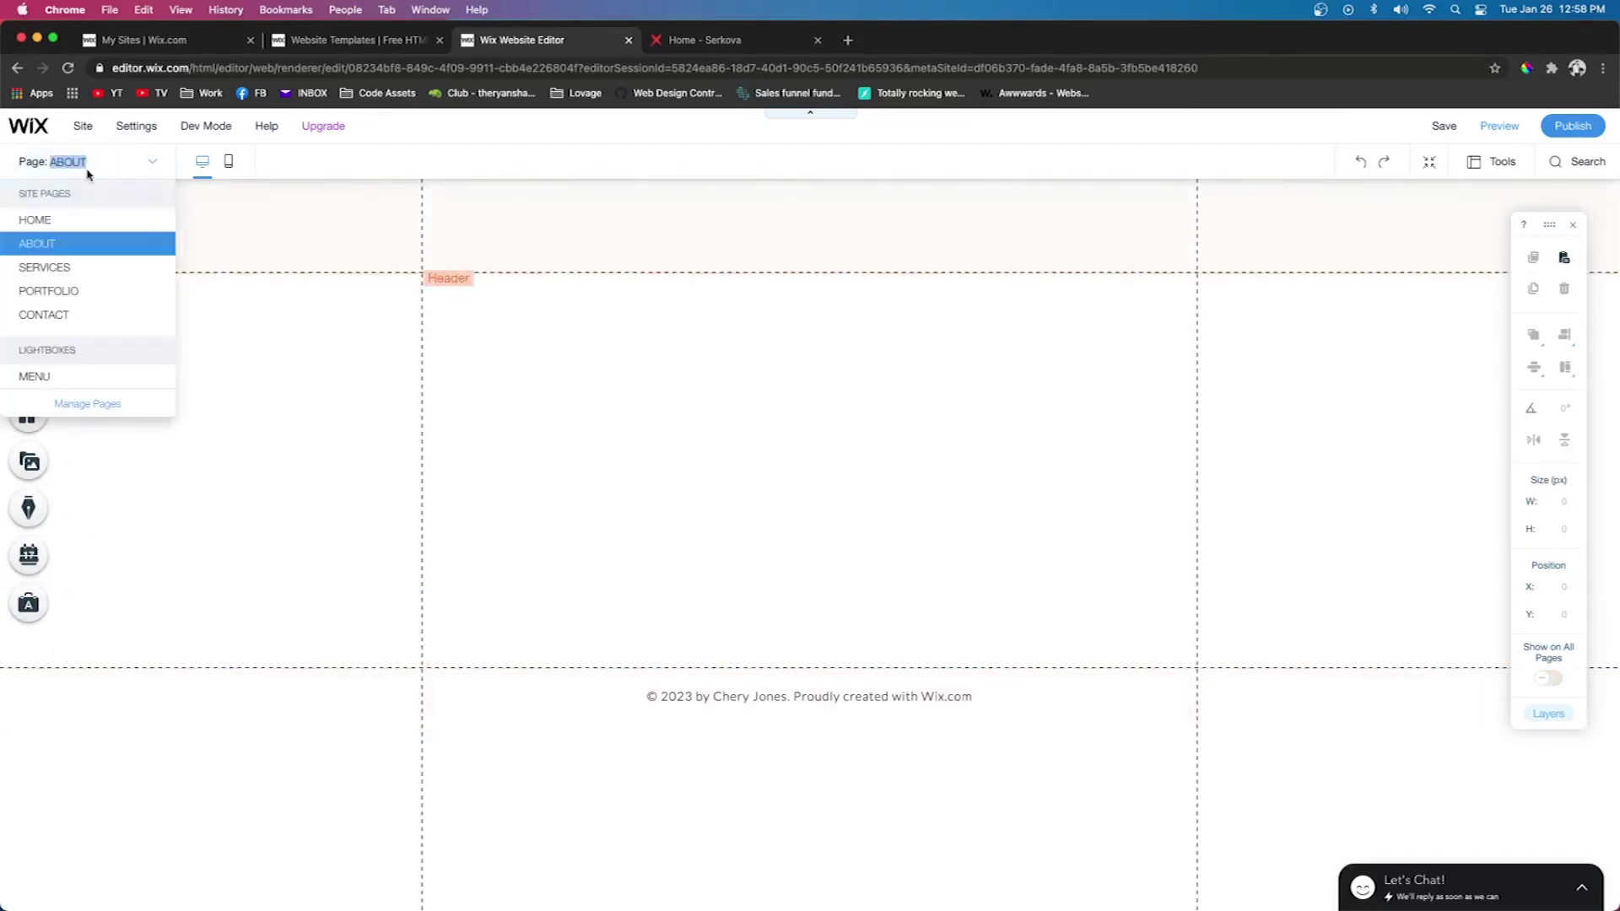
left_click(87, 216)
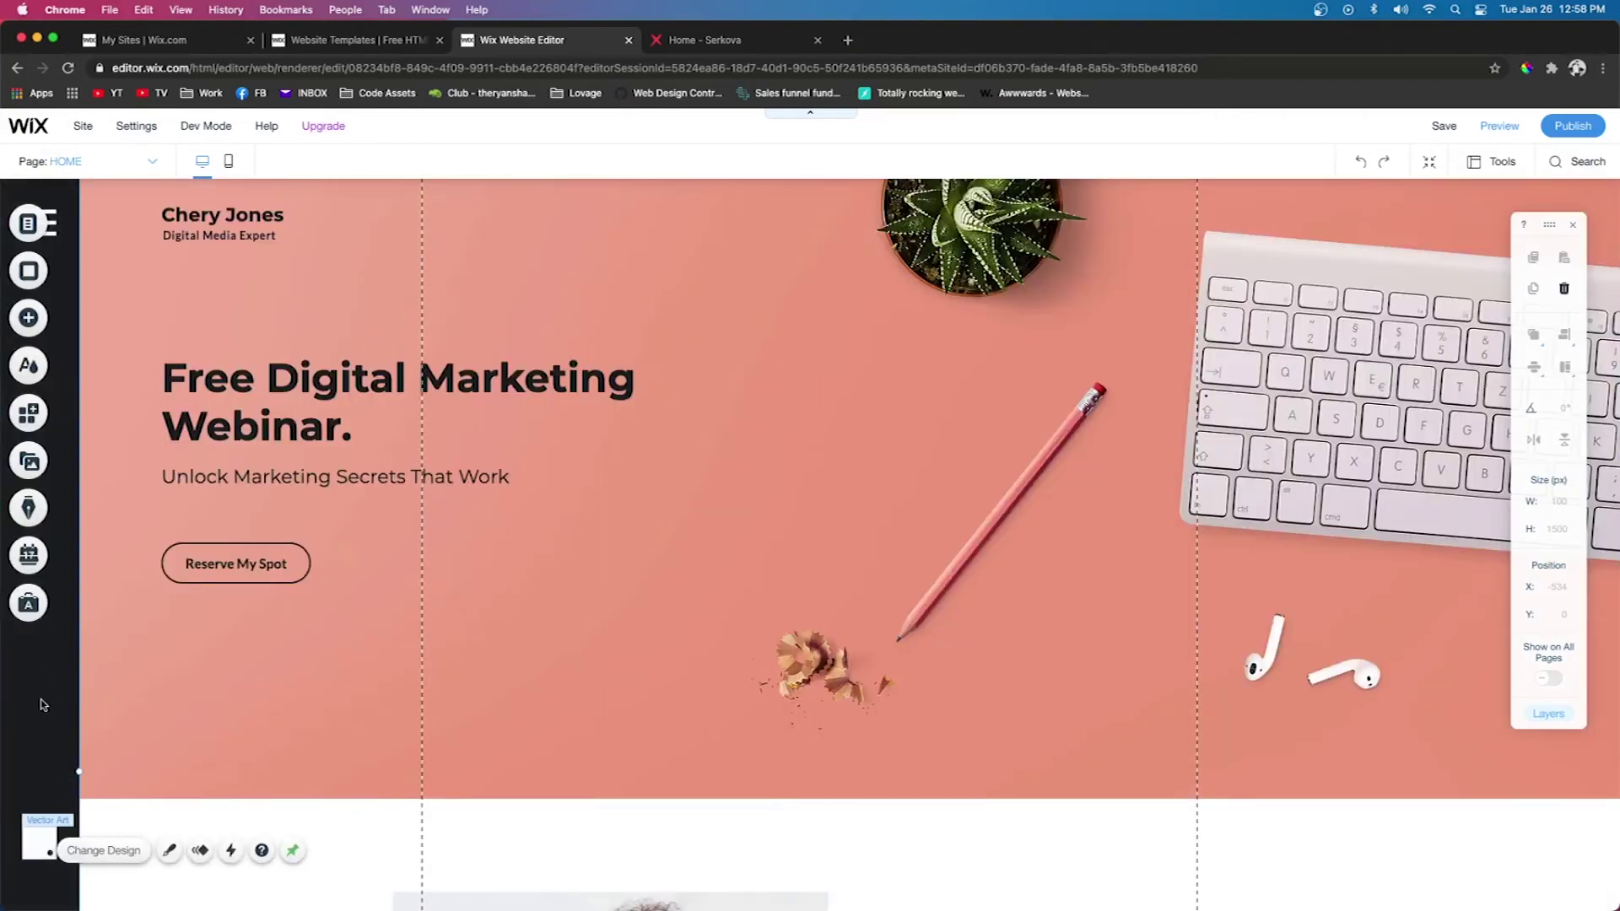
right_click(51, 710)
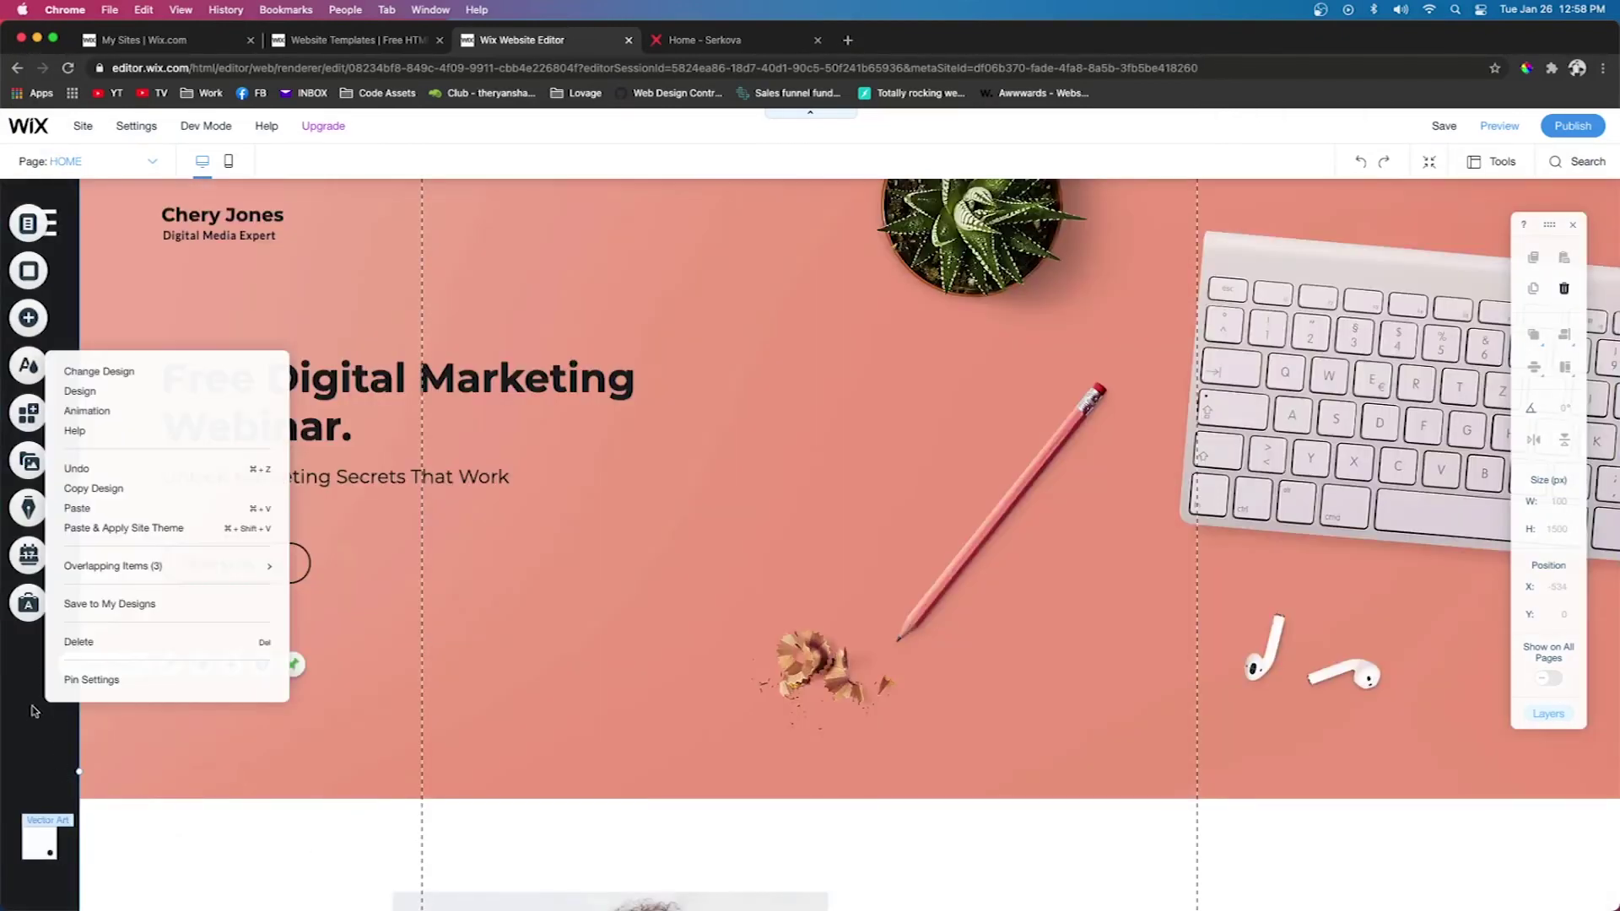
left_click(108, 604)
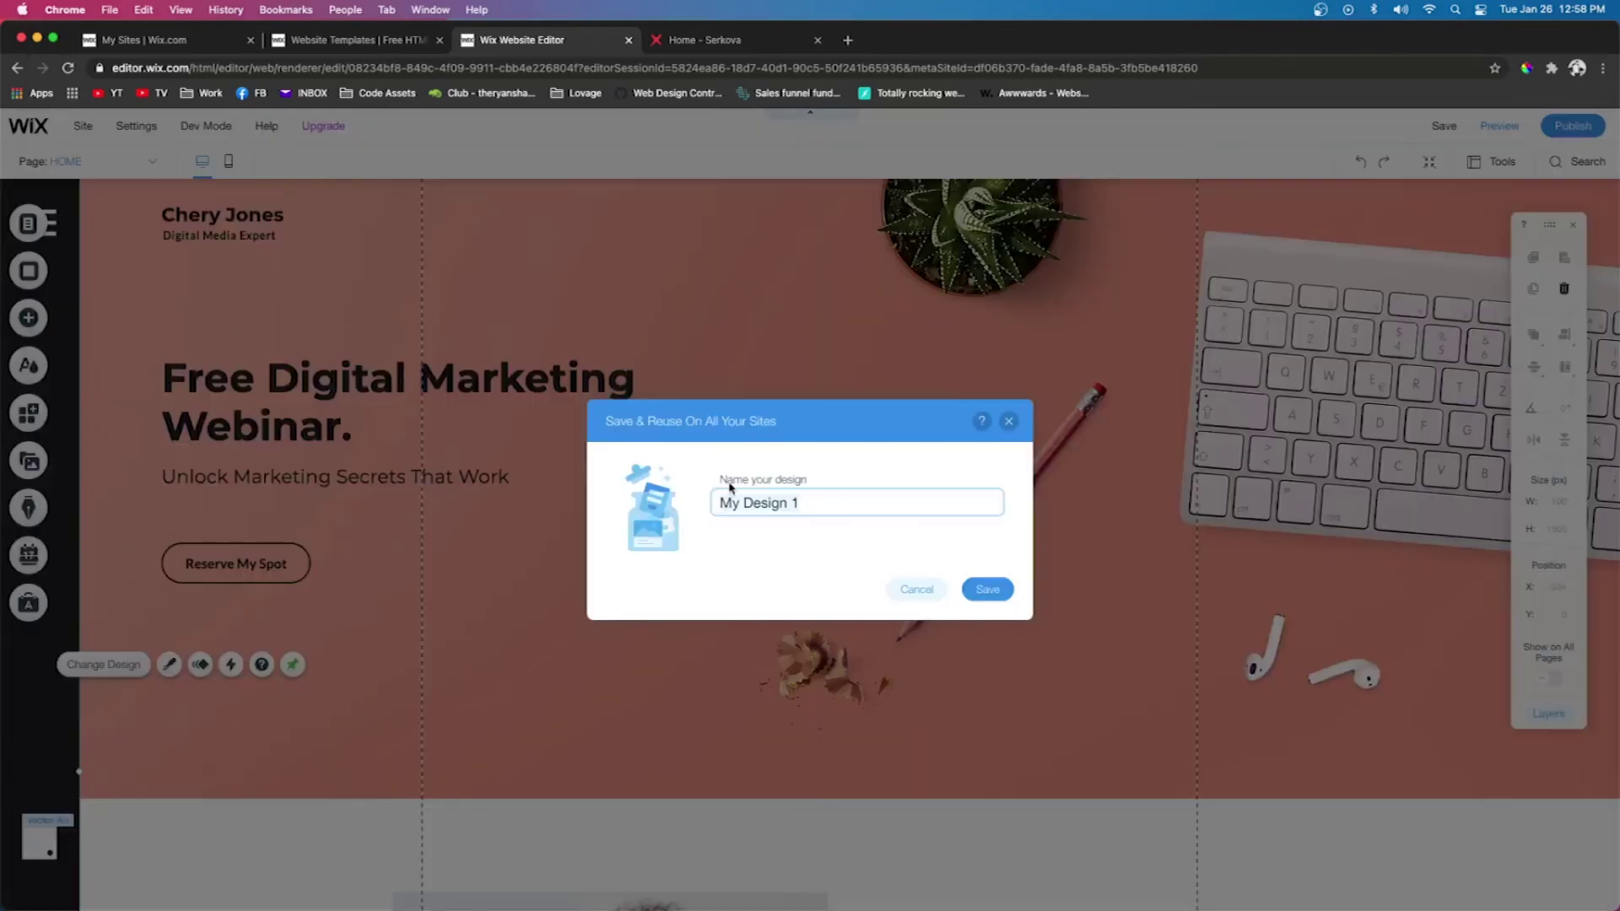
type("Nav Bar")
key("Return")
left_click(85, 162)
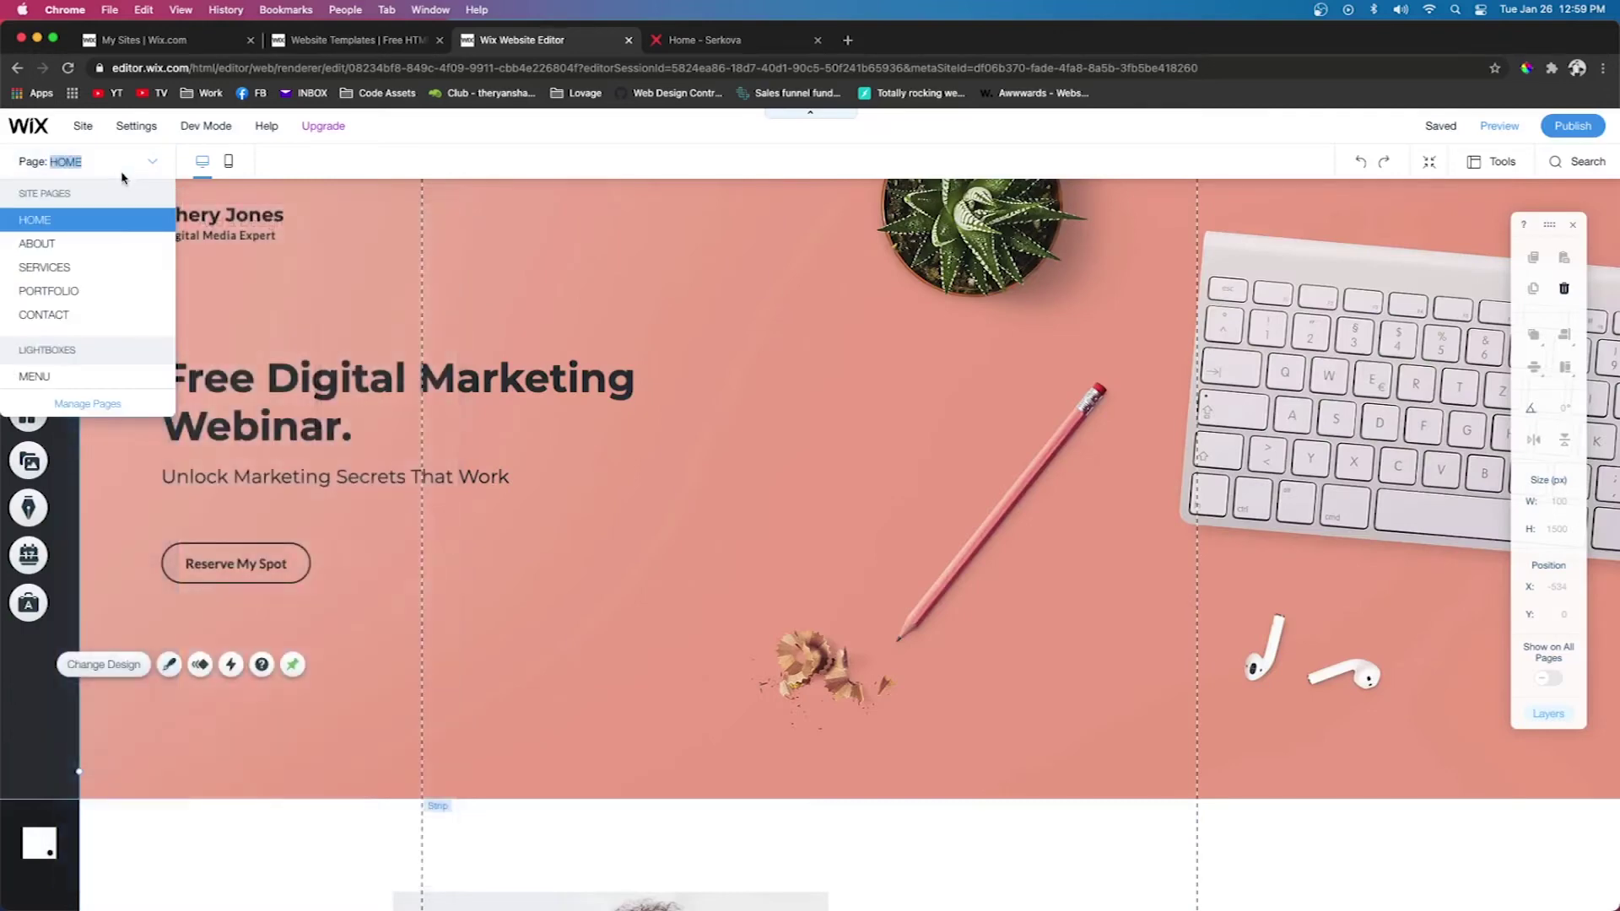
left_click(90, 245)
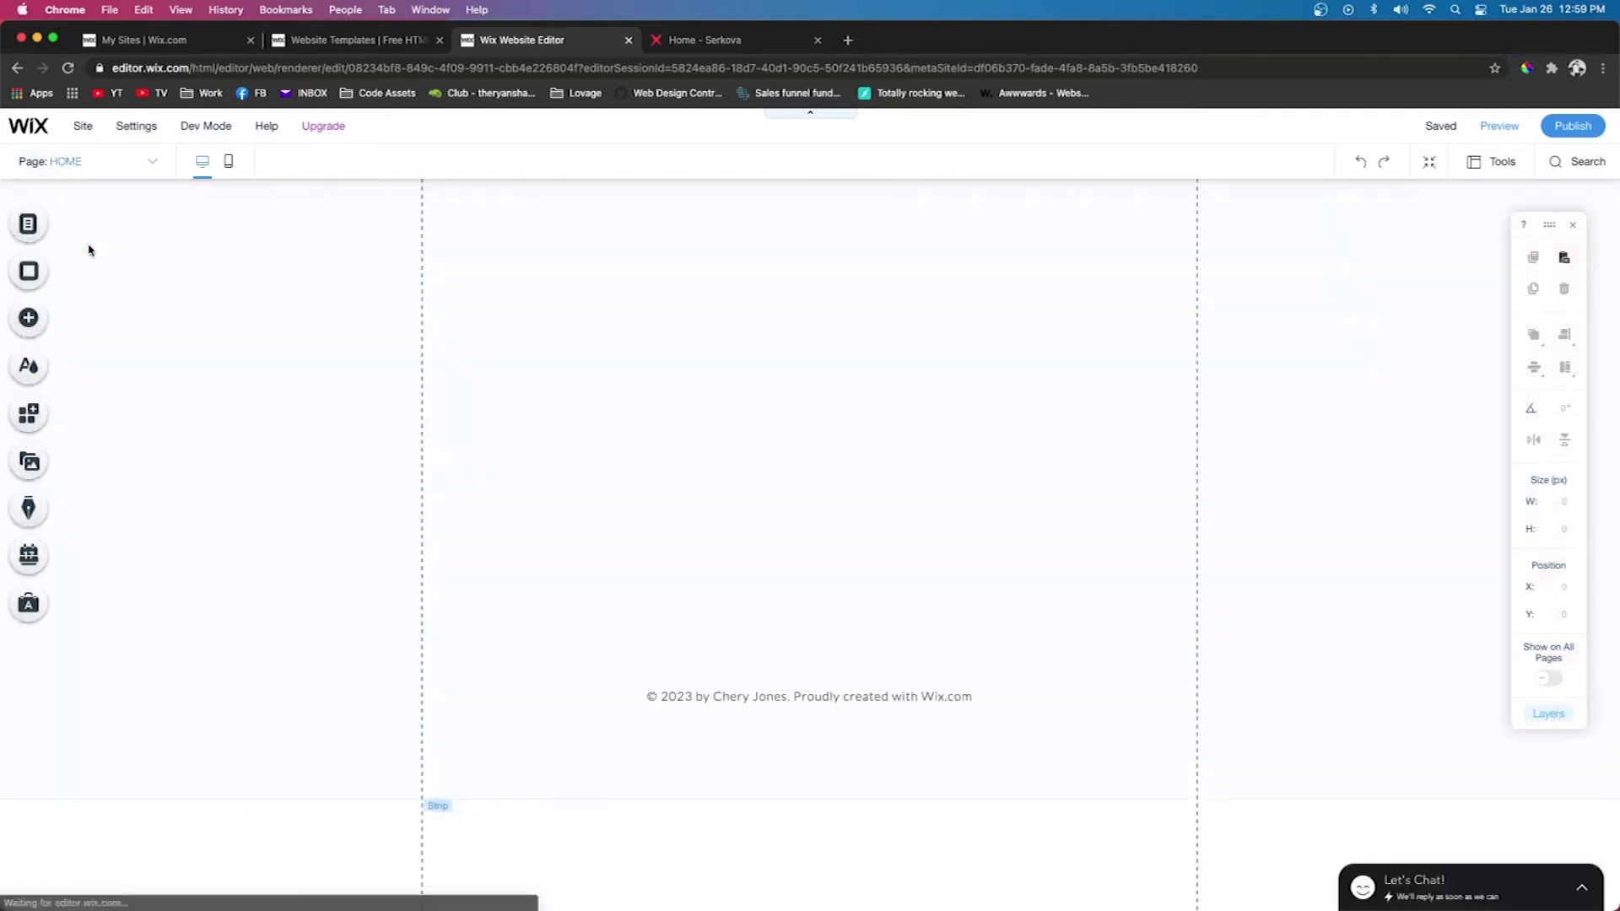
Place the saved Nav Bar design from My Designs onto the ABOUT page
left_click(29, 324)
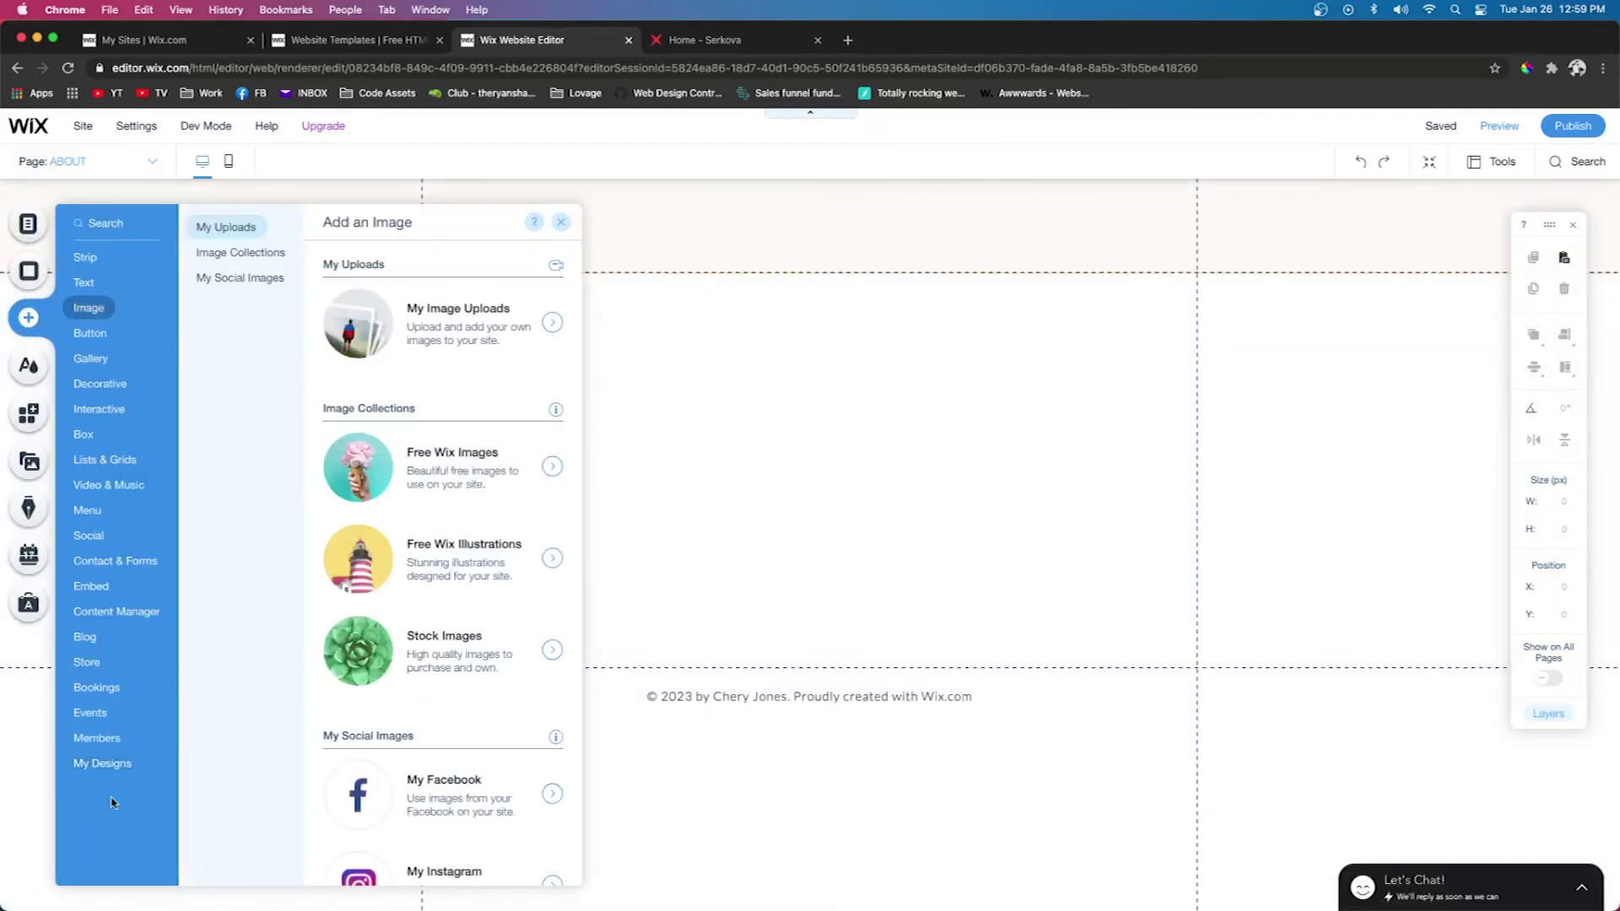
mouse_move(108, 763)
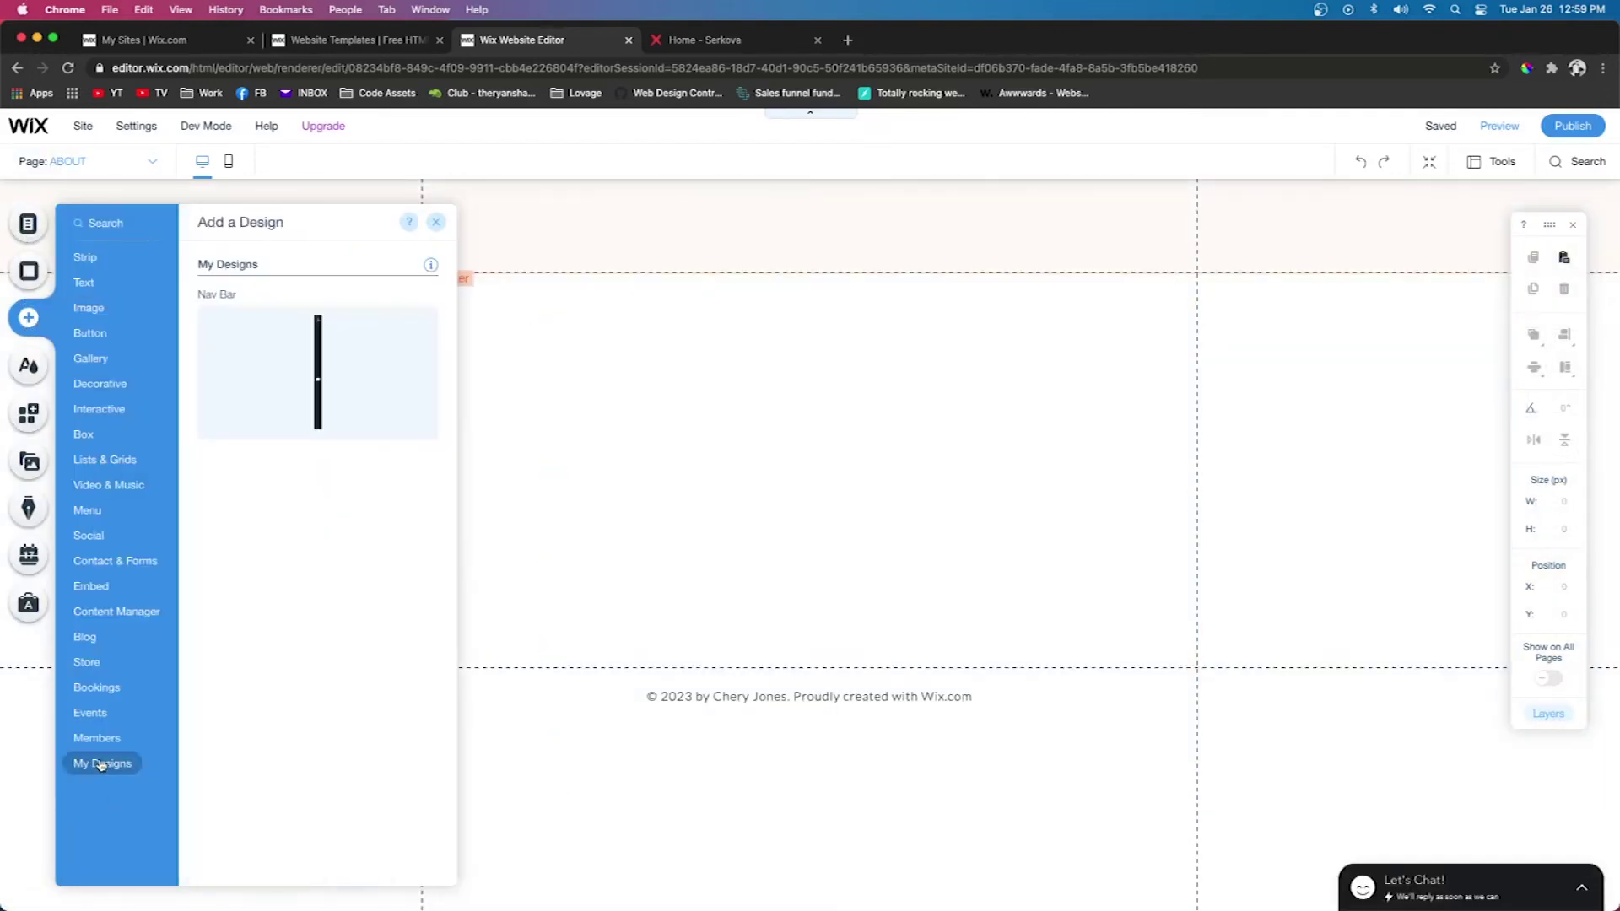
left_click(317, 372)
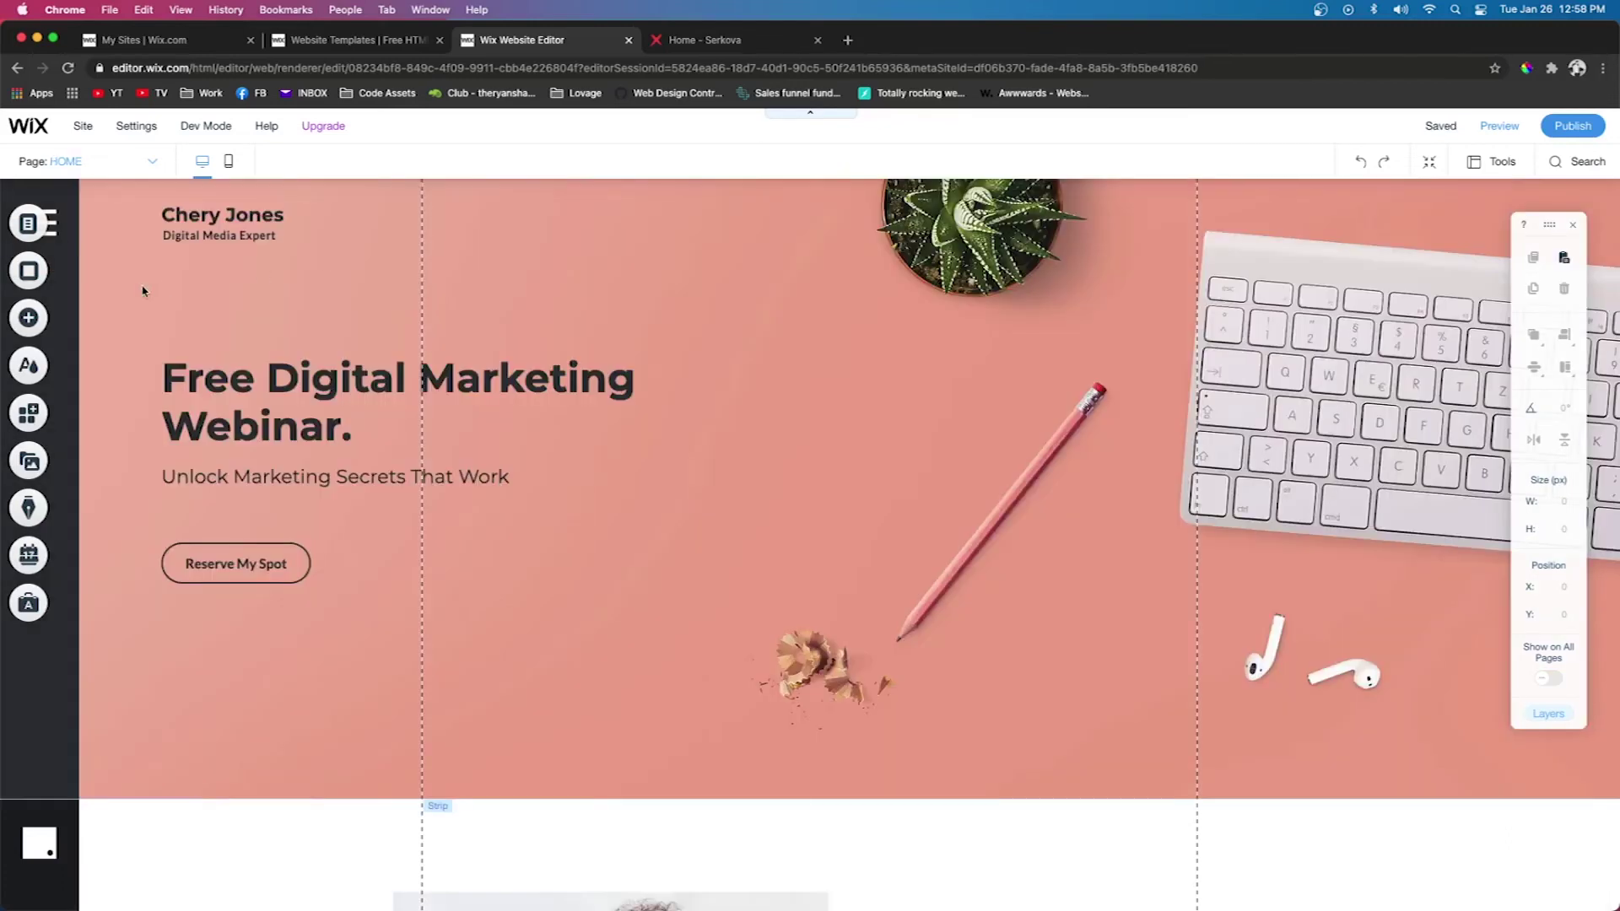
left_click(78, 168)
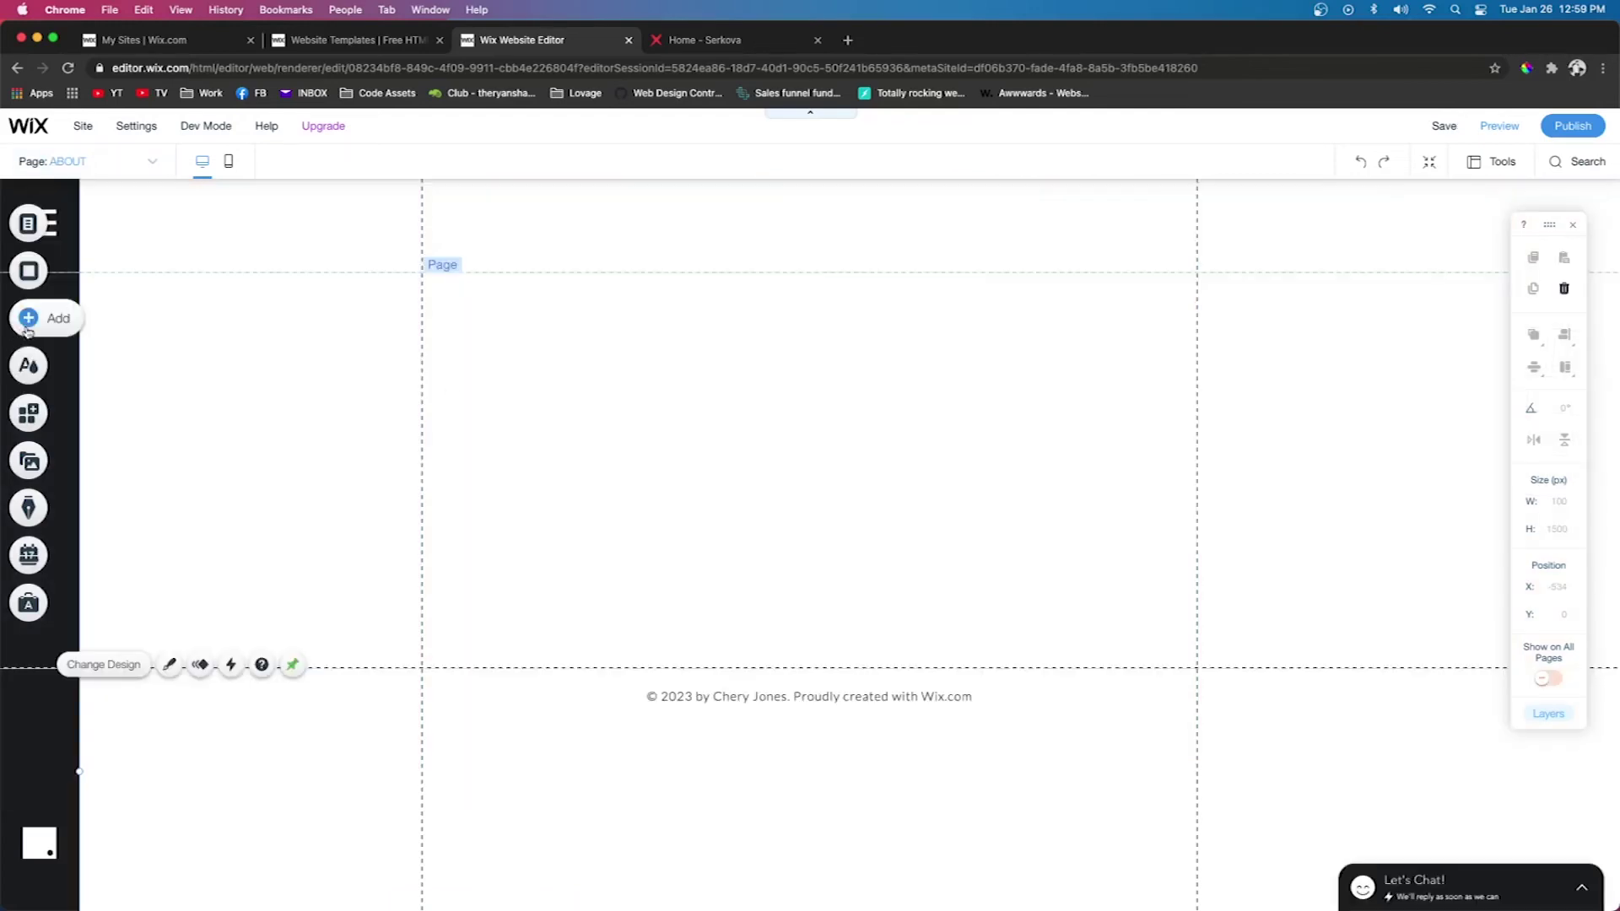
Add a second column to the ABOUT page's empty top strip, giving two 50% columns
left_click(30, 317)
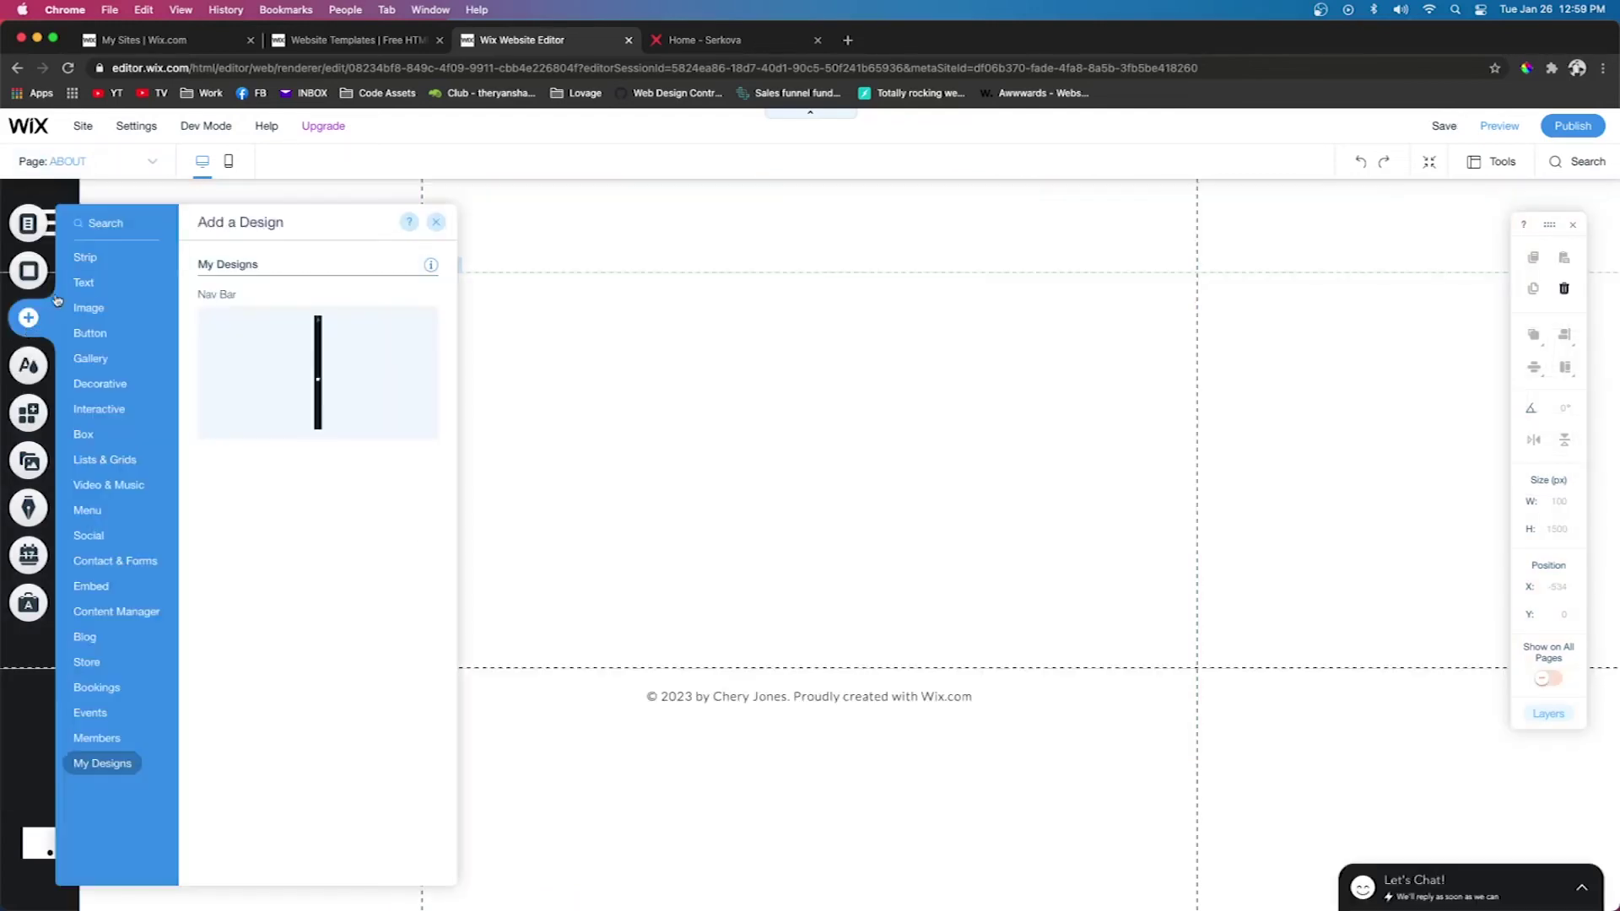
left_click(164, 363)
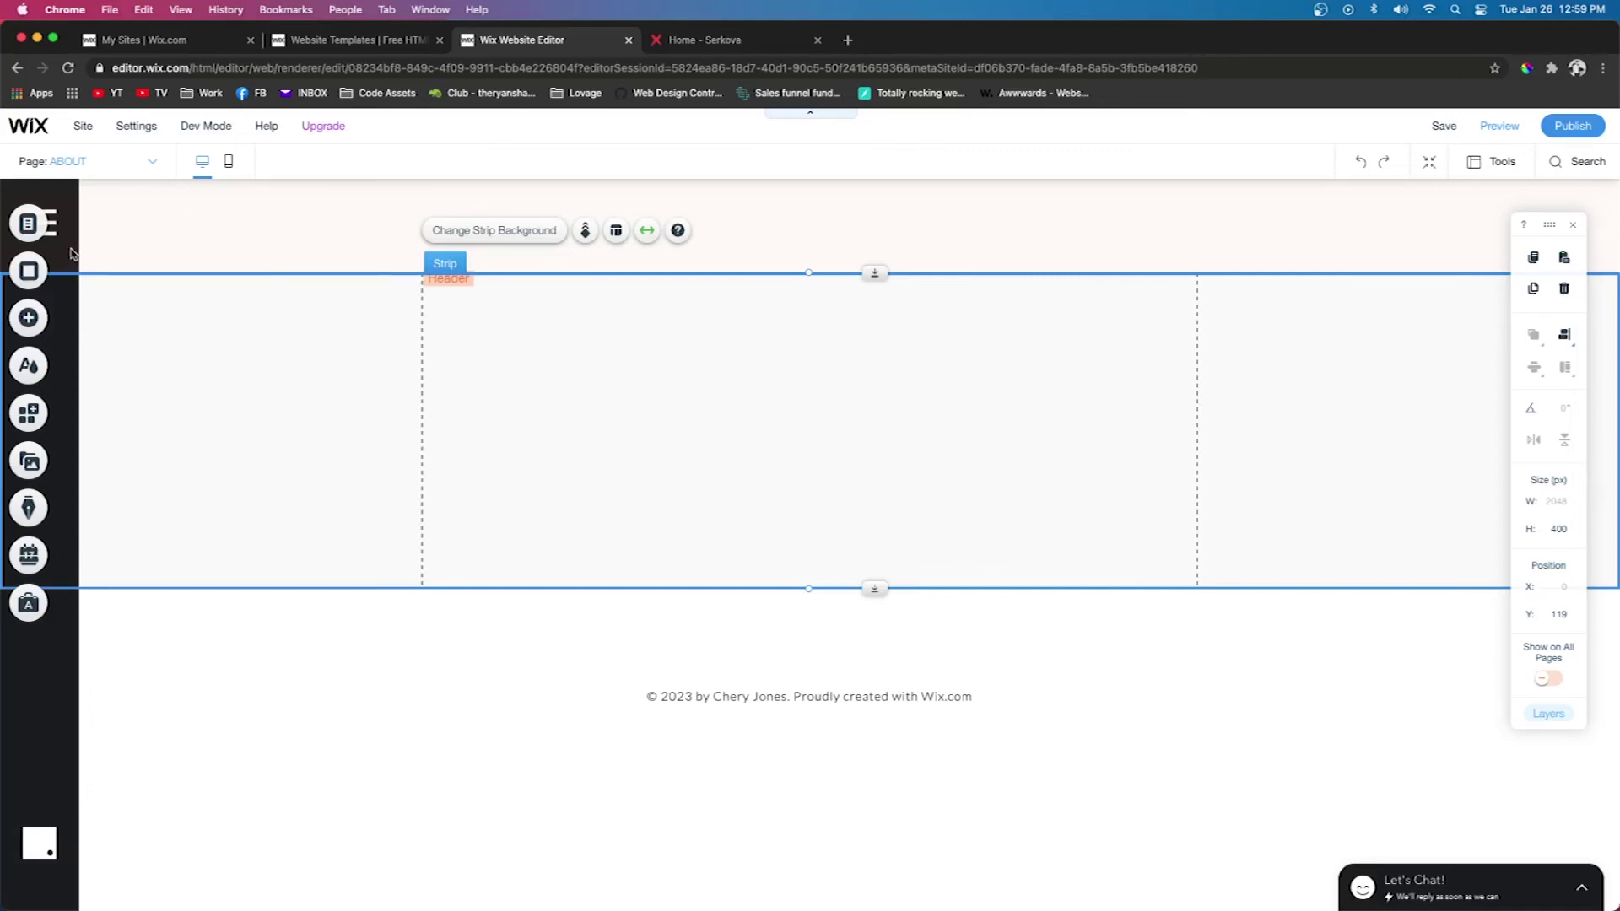
left_click(617, 233)
left_click(282, 296)
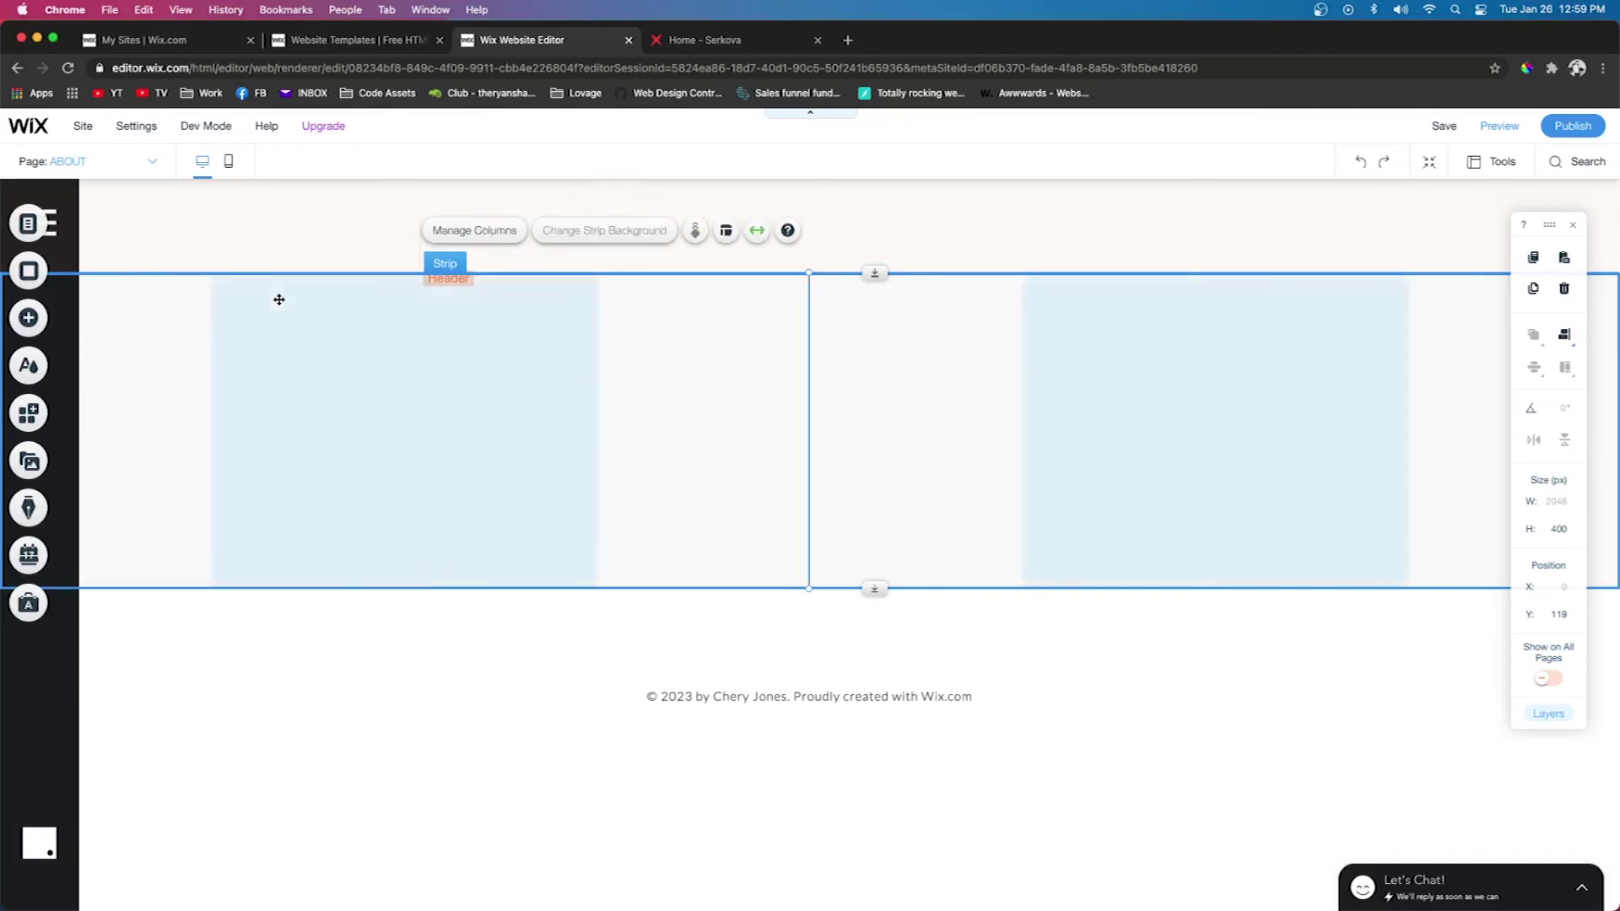
left_click(726, 233)
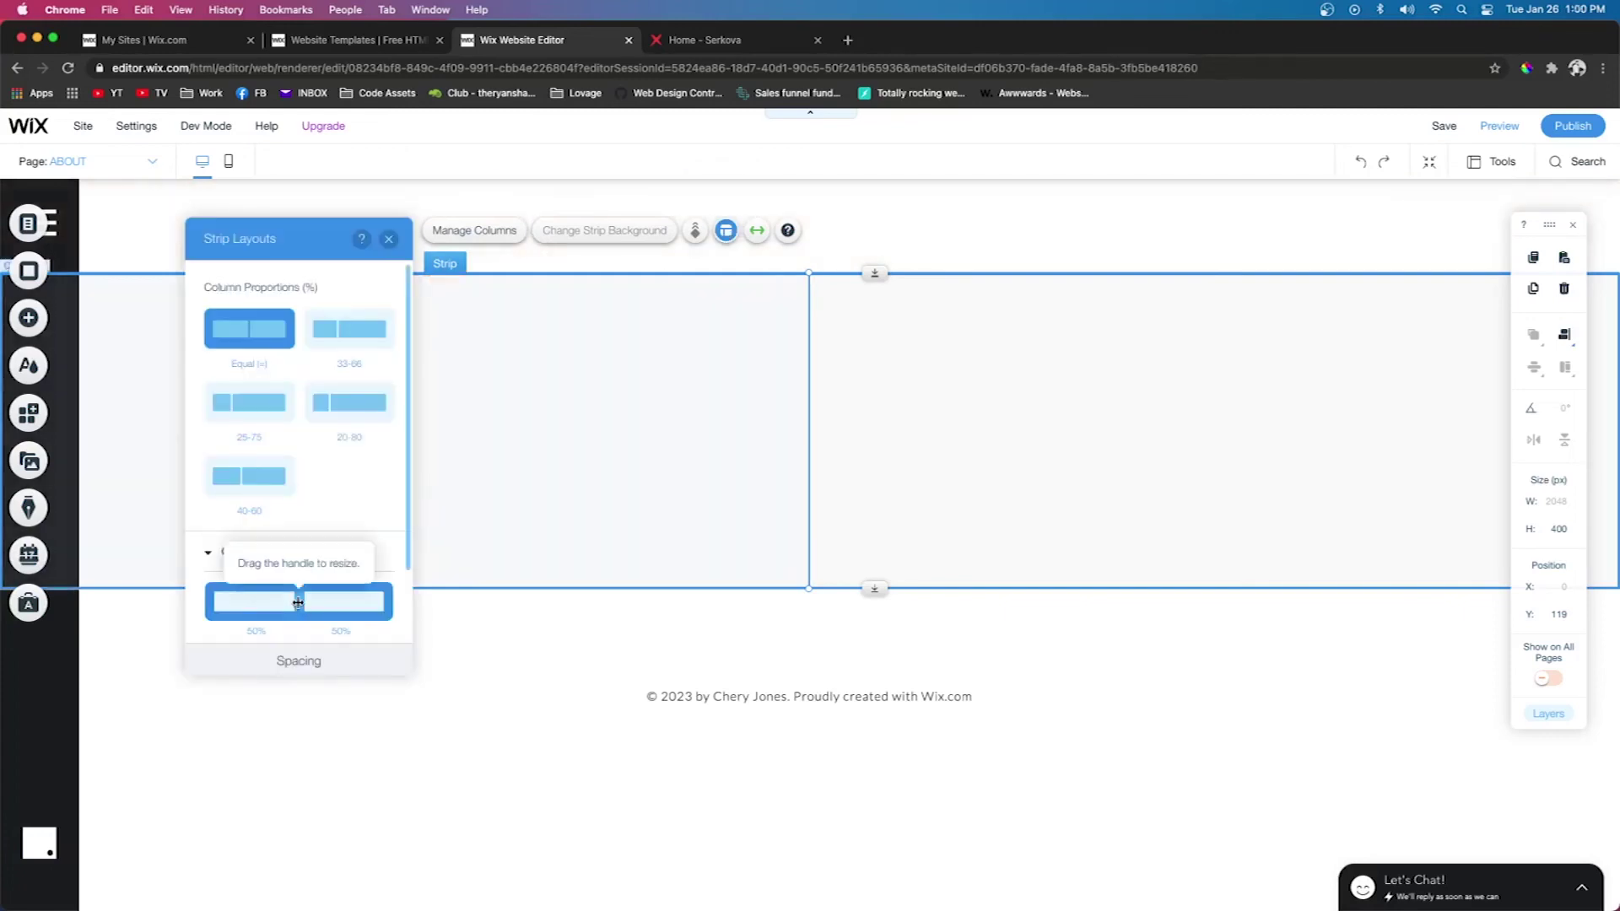
Resize the strip's columns to 5% and 95%, leaving a narrow left column
left_click_drag(300, 602, 224, 607)
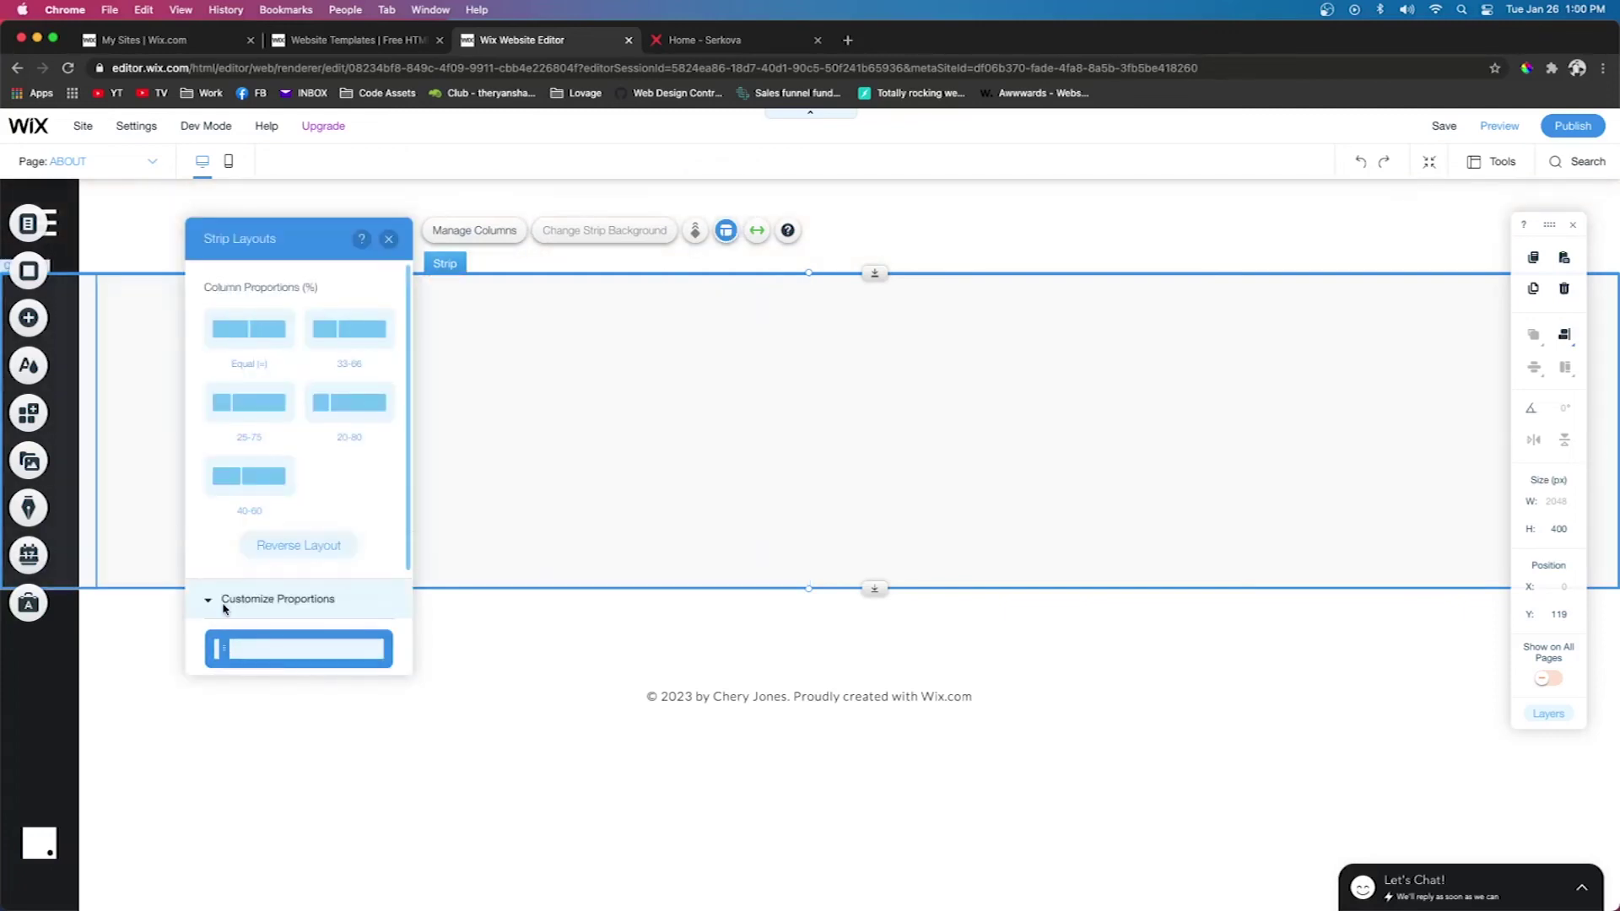
scroll(224, 608, "down", 3)
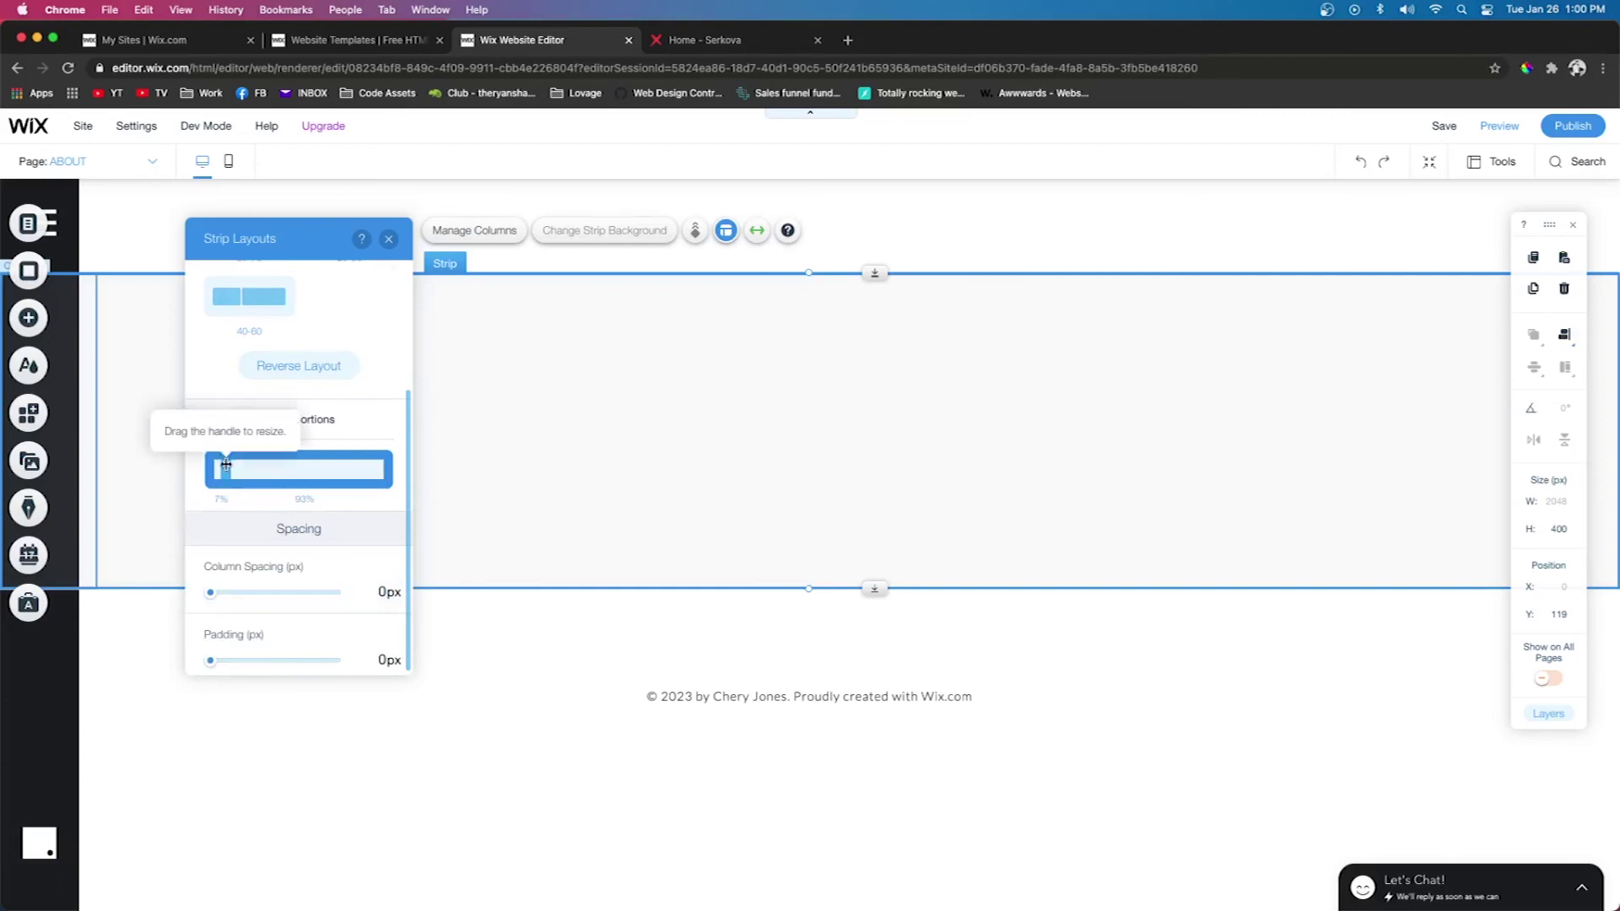
left_click_drag(225, 464, 78, 326)
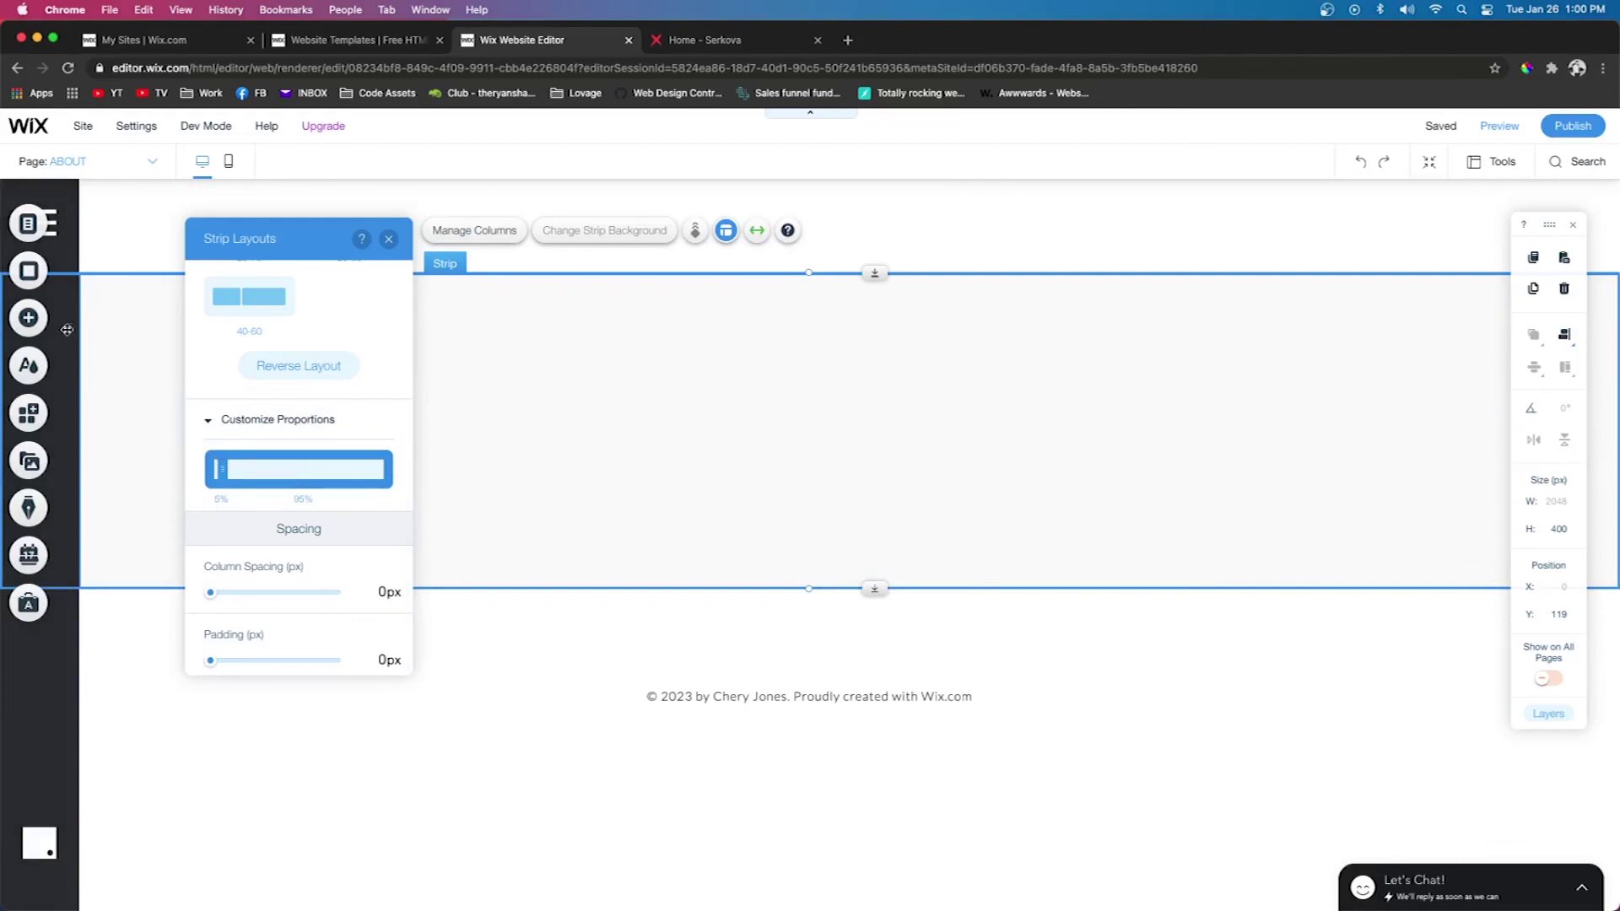
left_click(824, 456)
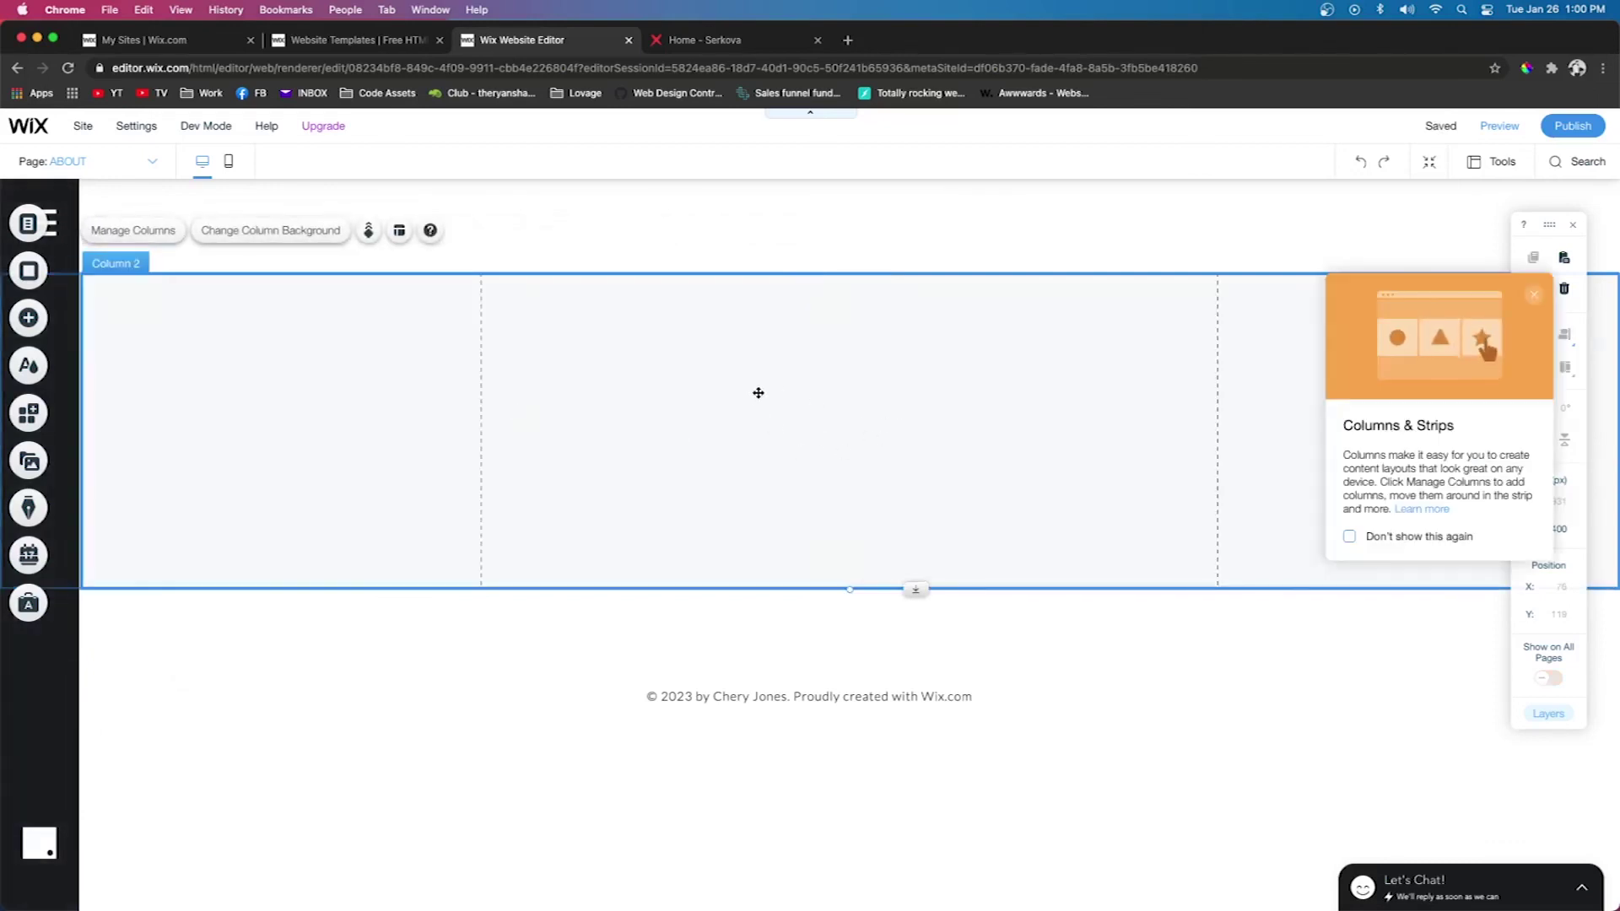
Tick "Don't show this again" on the Columns & Strips tip and close it
left_click(1349, 536)
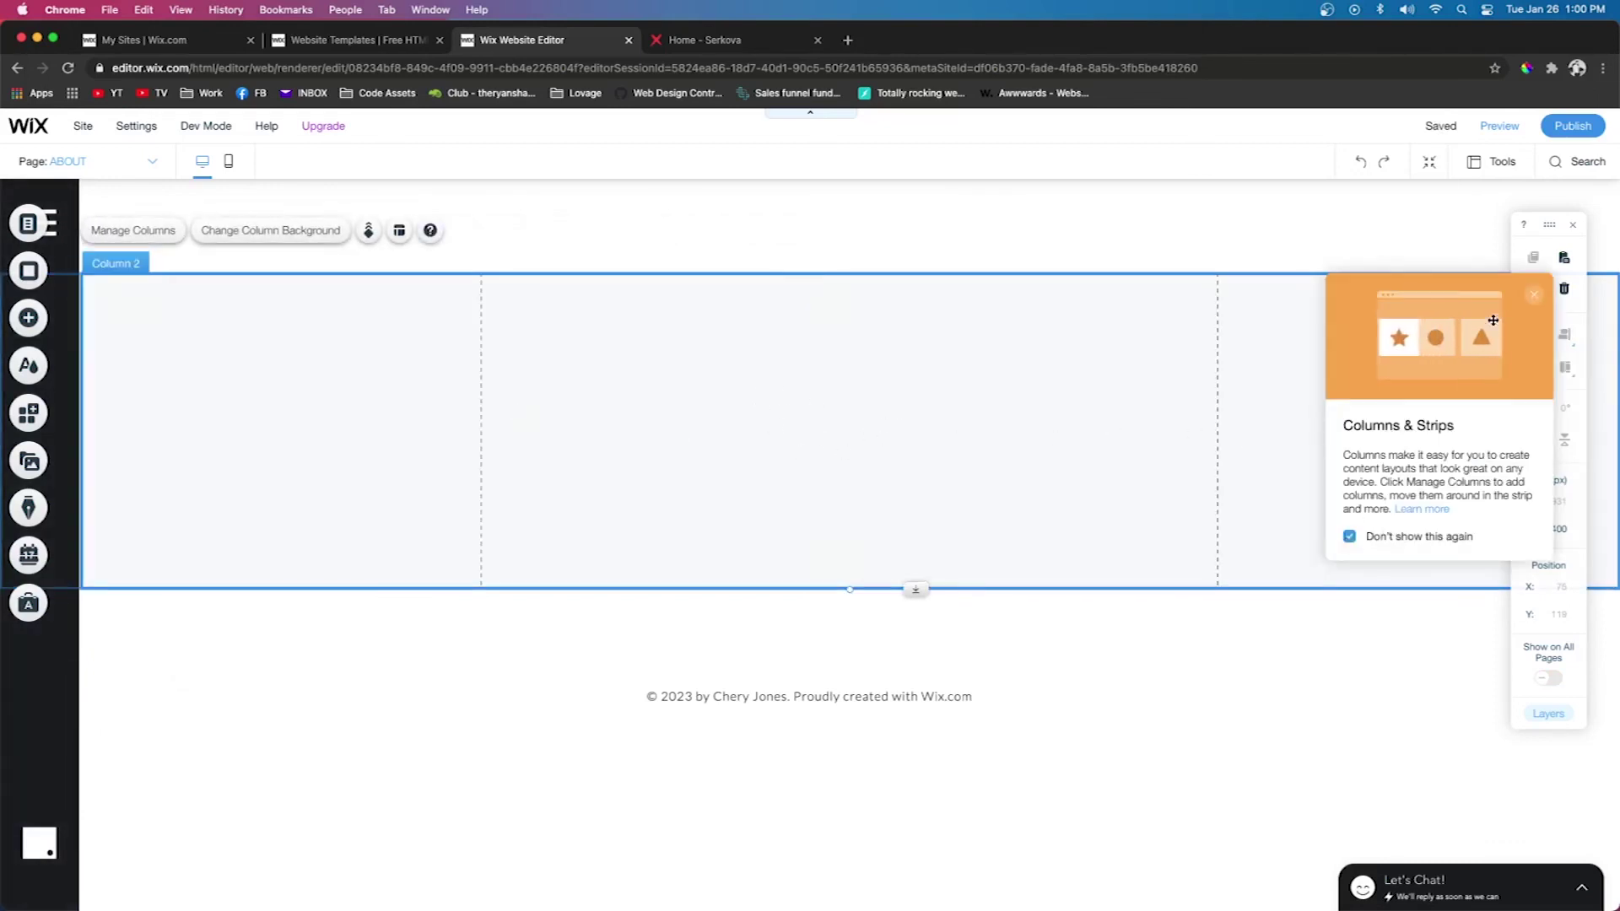
left_click(1534, 297)
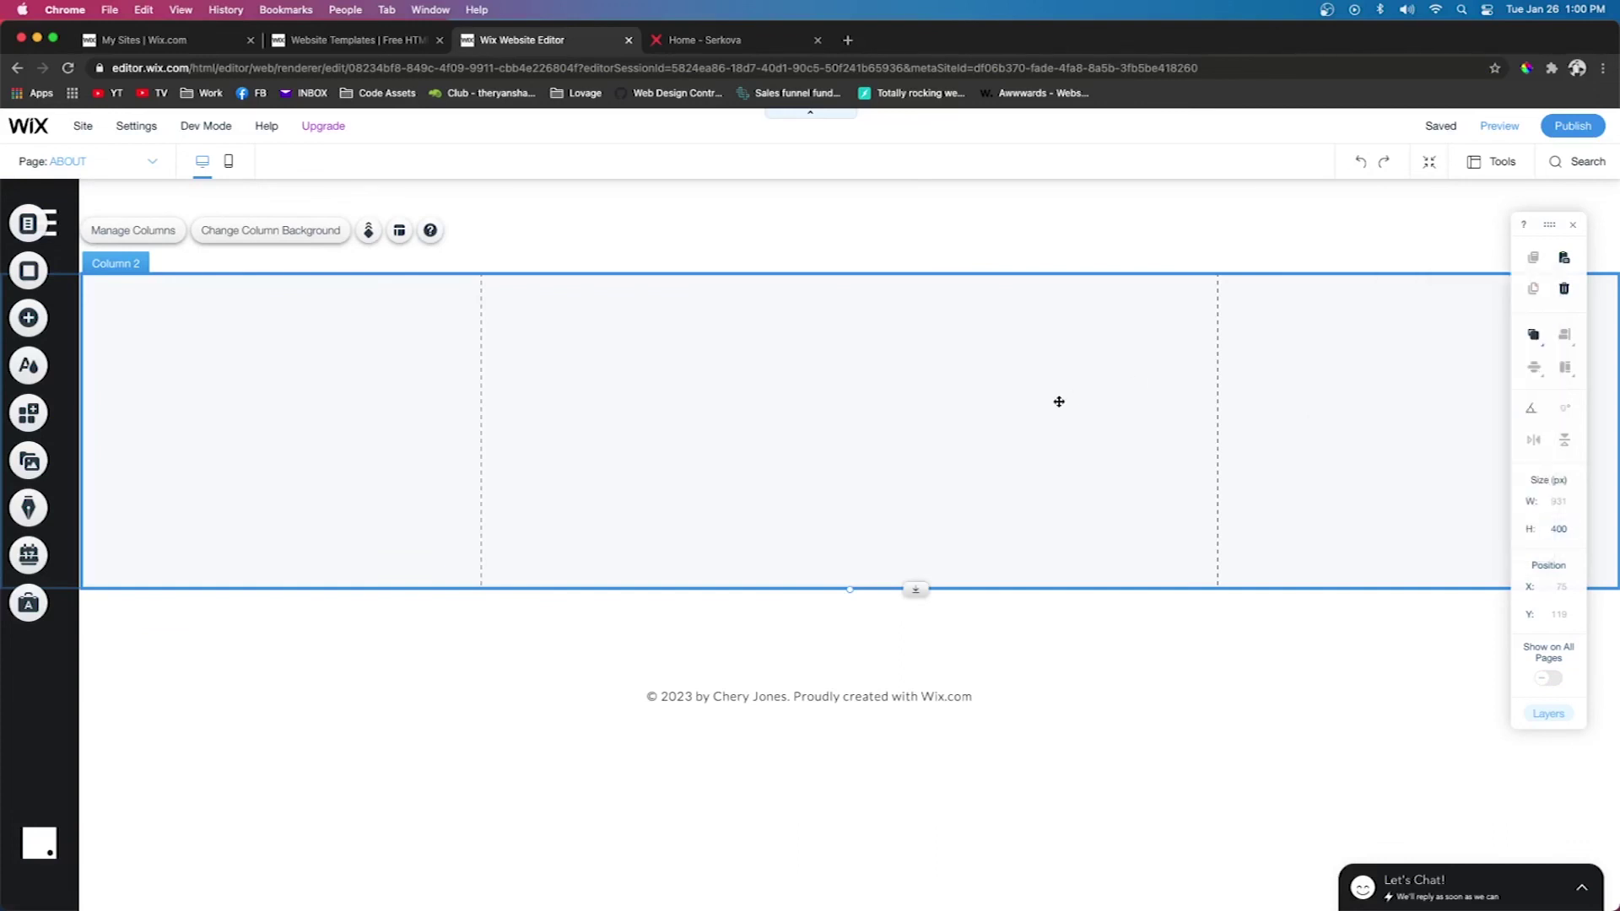